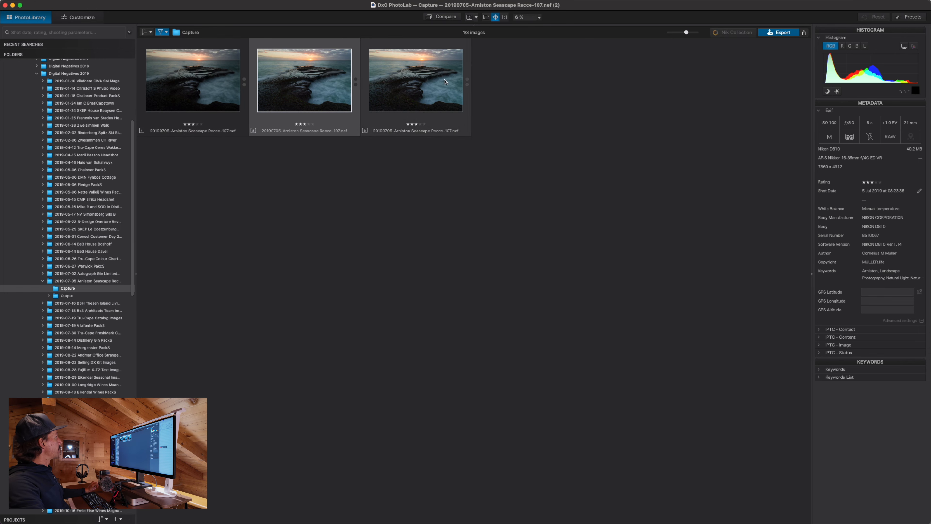
Look at each of the three seascape versions, and view the first one in the Customize workspace before returning to the photo library.
click(193, 92)
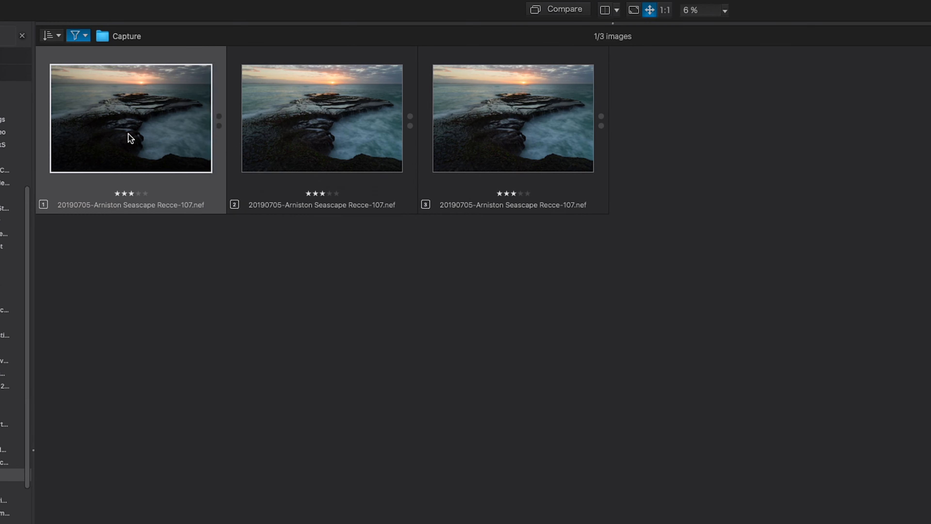
click(321, 116)
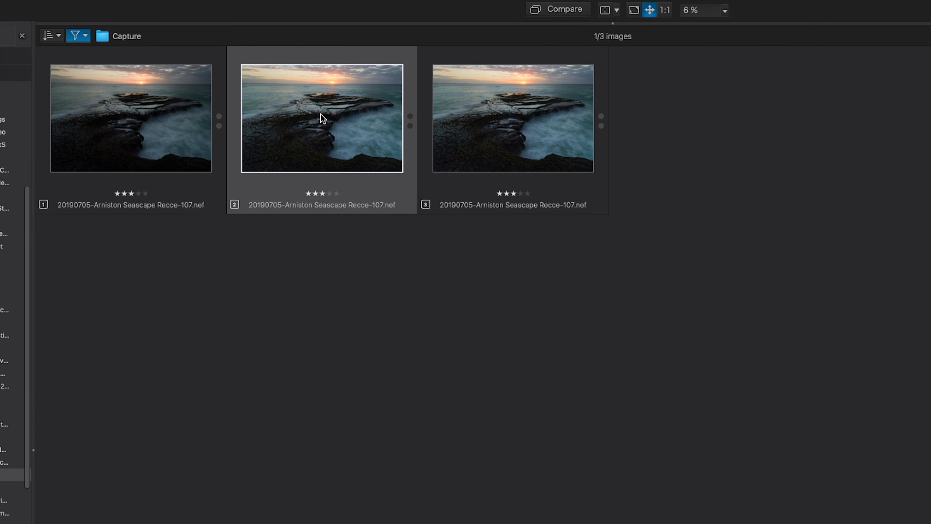
click(481, 121)
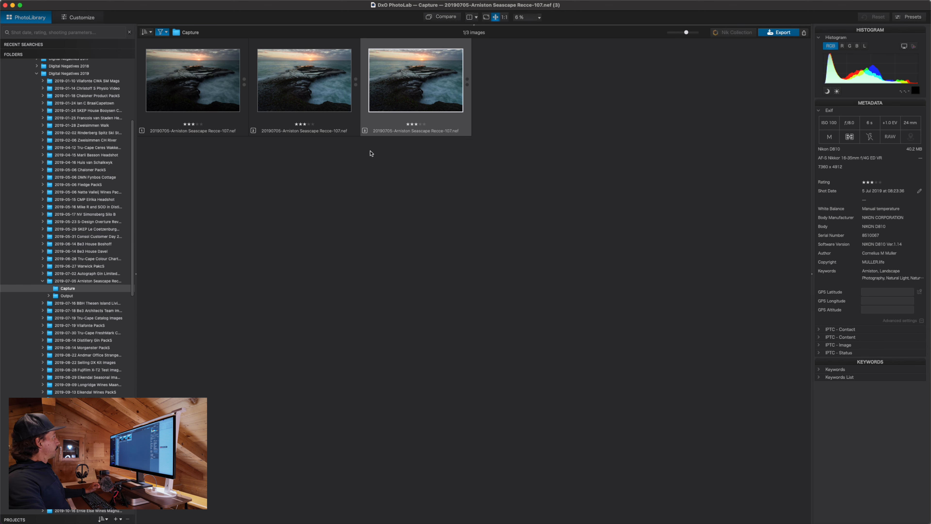
click(212, 96)
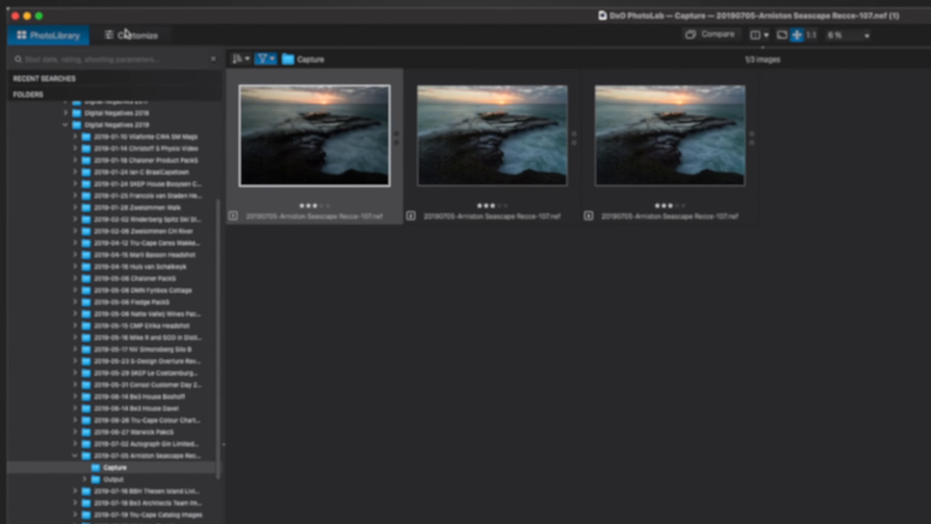
click(135, 33)
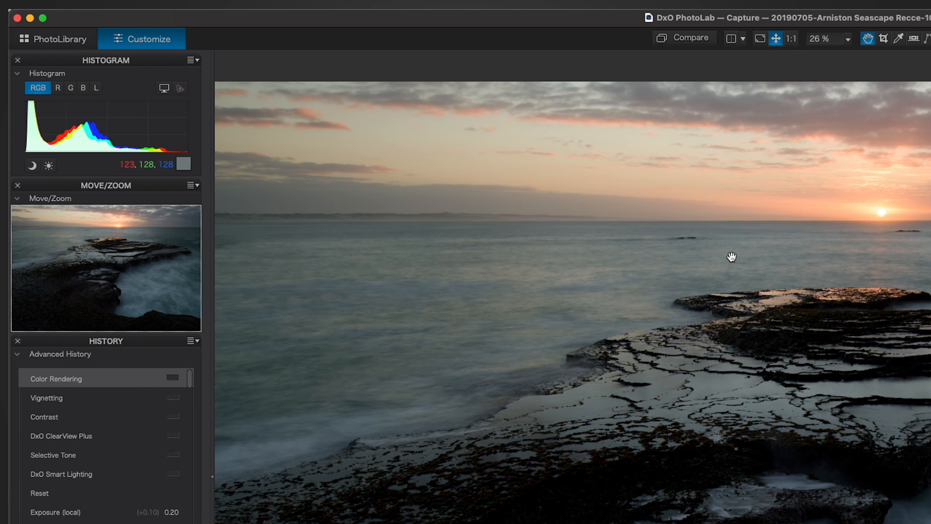
click(66, 41)
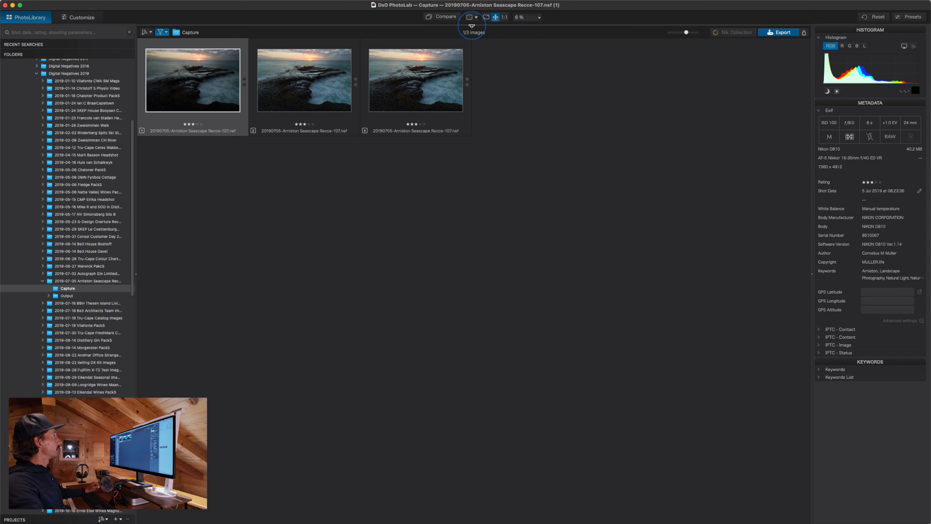
Reveal a large preview of the first version, keeping the thumbnails as a filmstrip beneath it.
drag(473, 26, 474, 43)
double_click(473, 42)
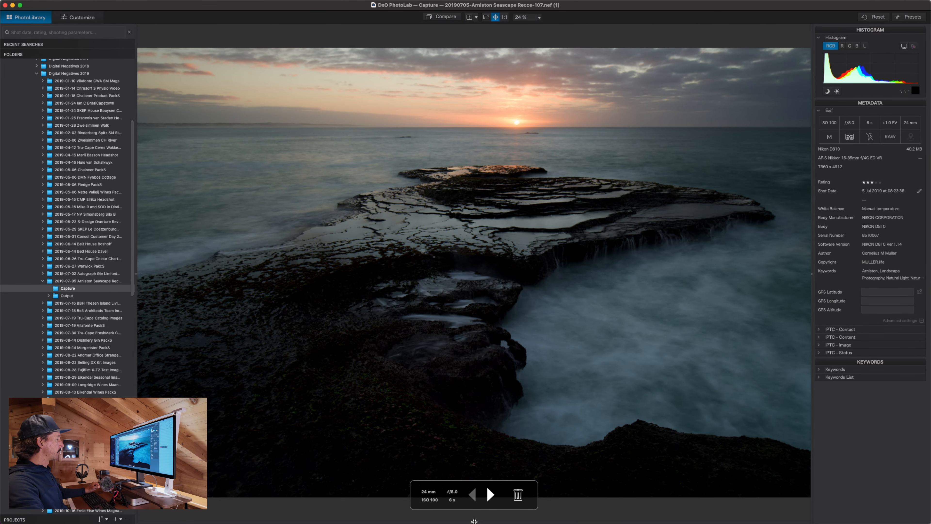
double_click(474, 520)
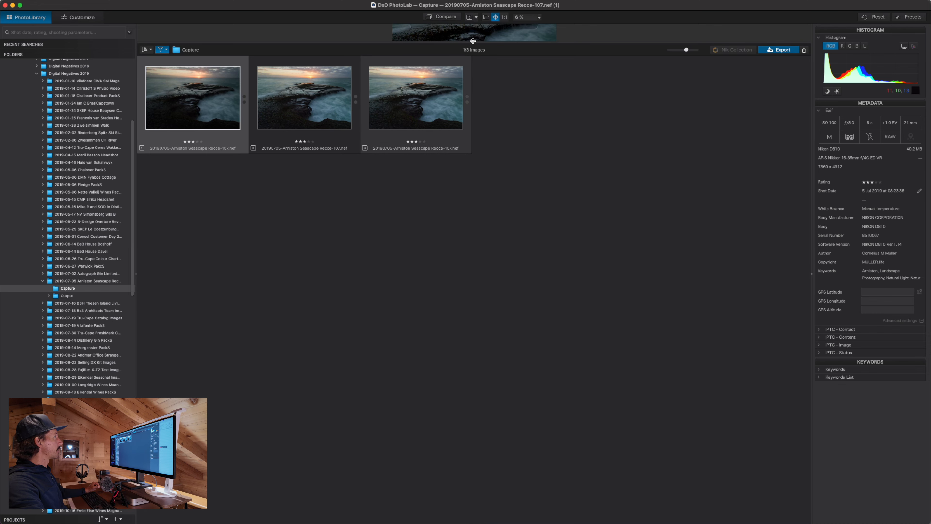
drag(472, 40, 477, 409)
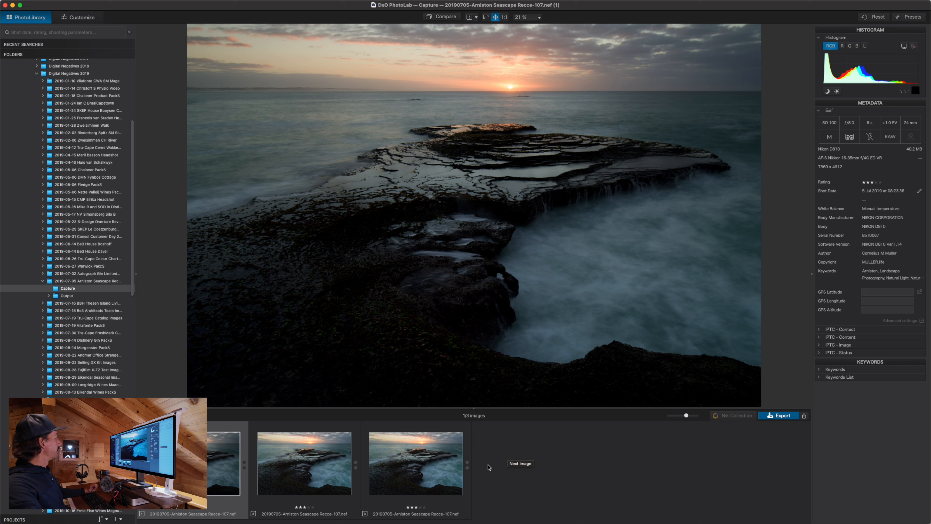
View the second version in the large preview, and collapse the preview so only the thumbnails remain.
mouse_move(489, 380)
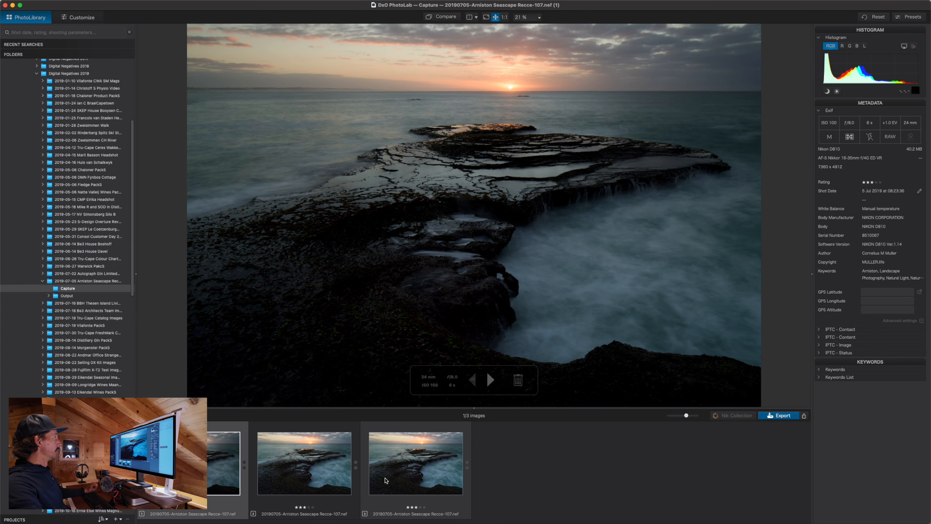
mouse_move(386, 480)
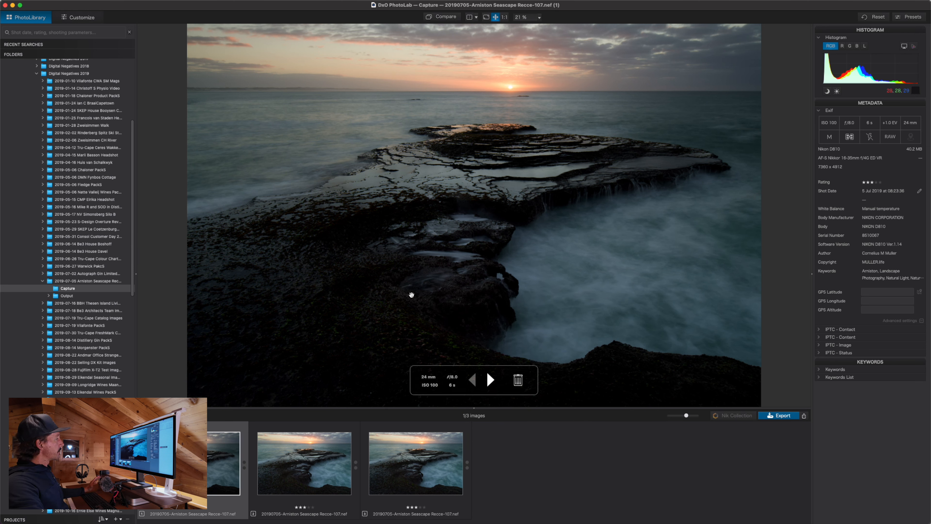
click(292, 472)
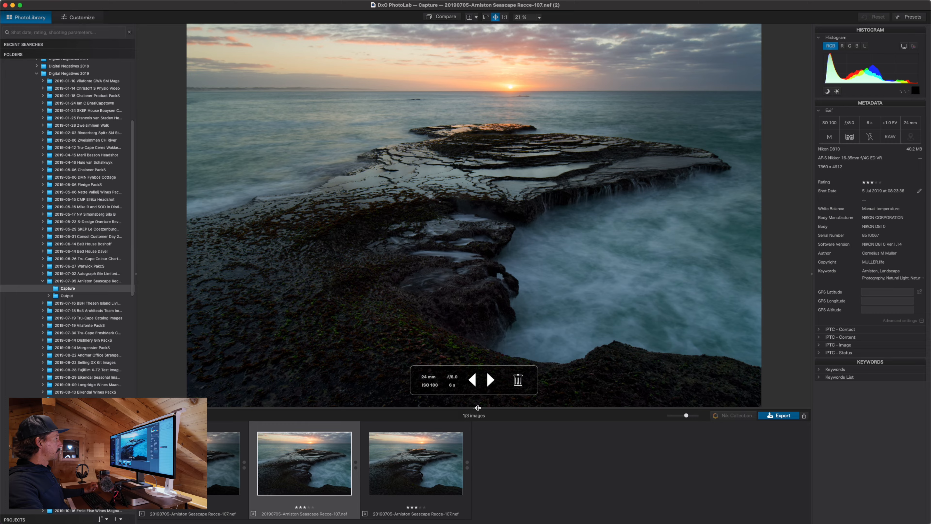
drag(477, 408, 474, 25)
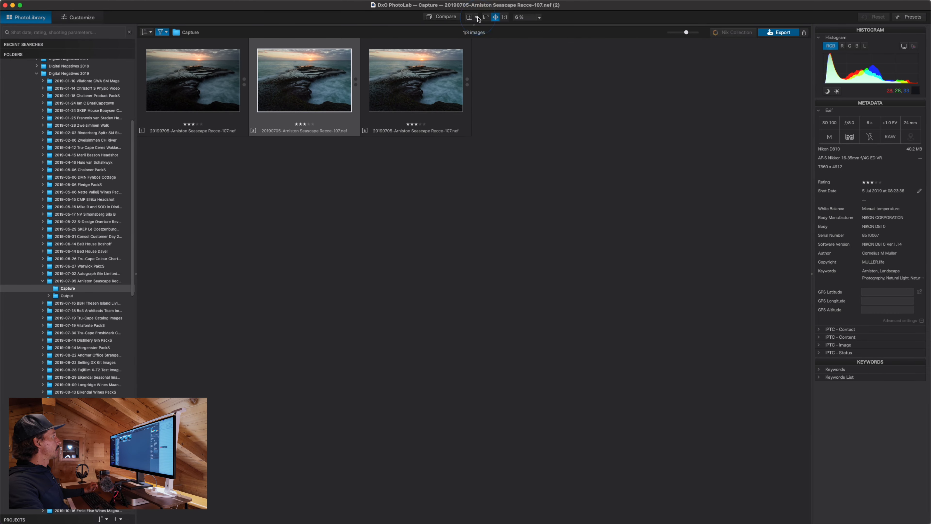
Open the second version in the Customize workspace and compare it with its uncorrected state.
click(81, 17)
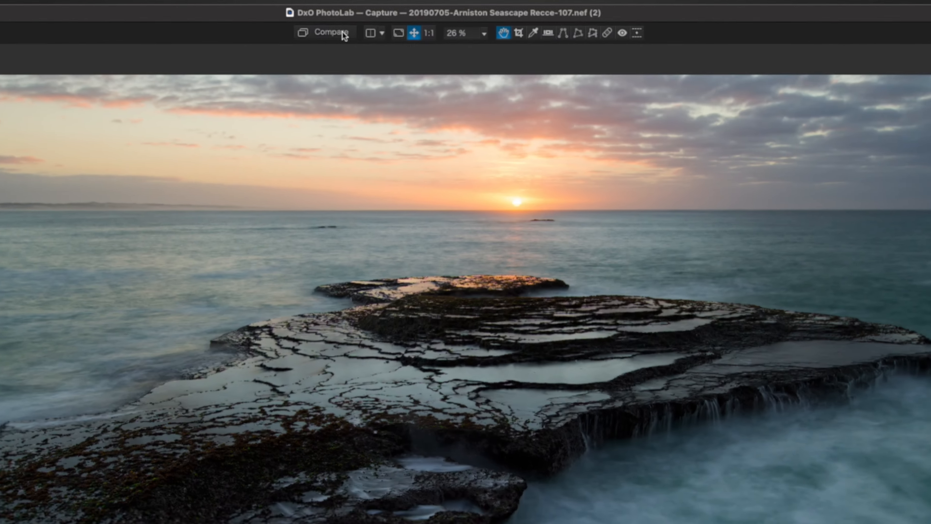
click(403, 17)
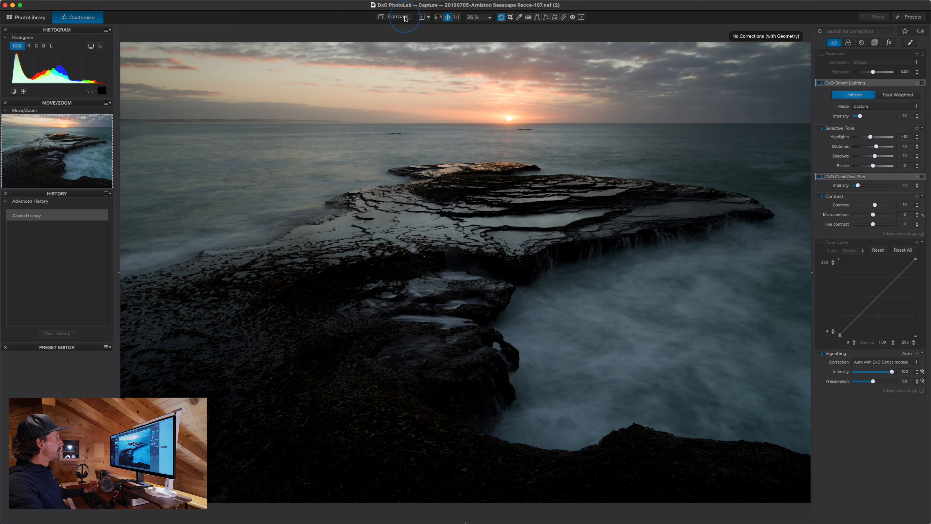
click(405, 19)
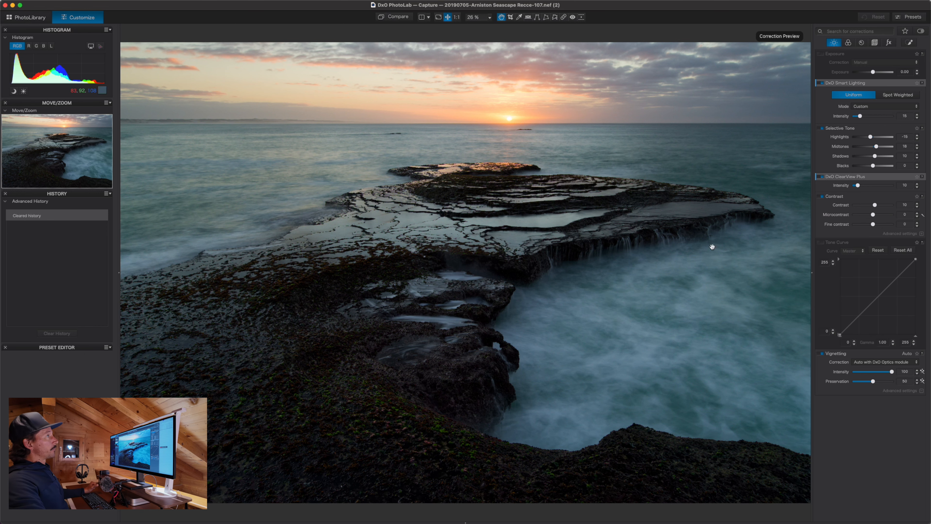
click(401, 19)
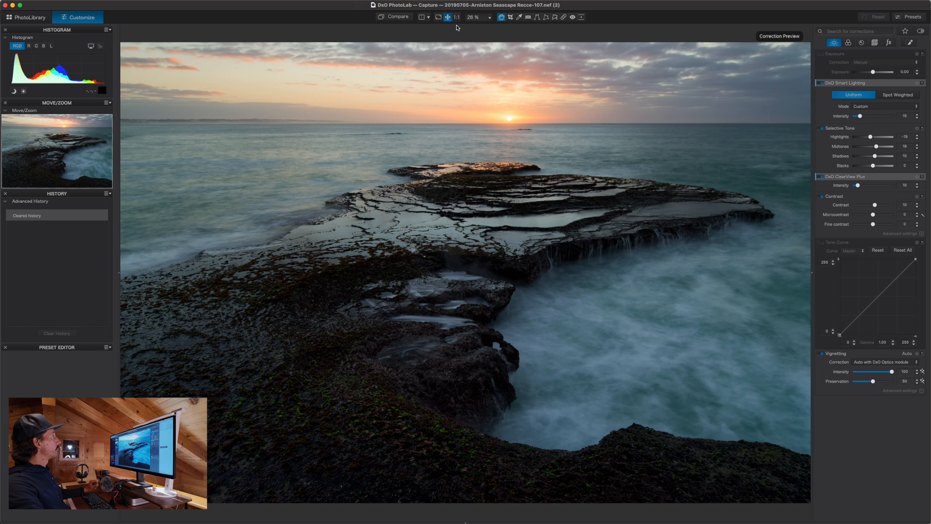
click(400, 18)
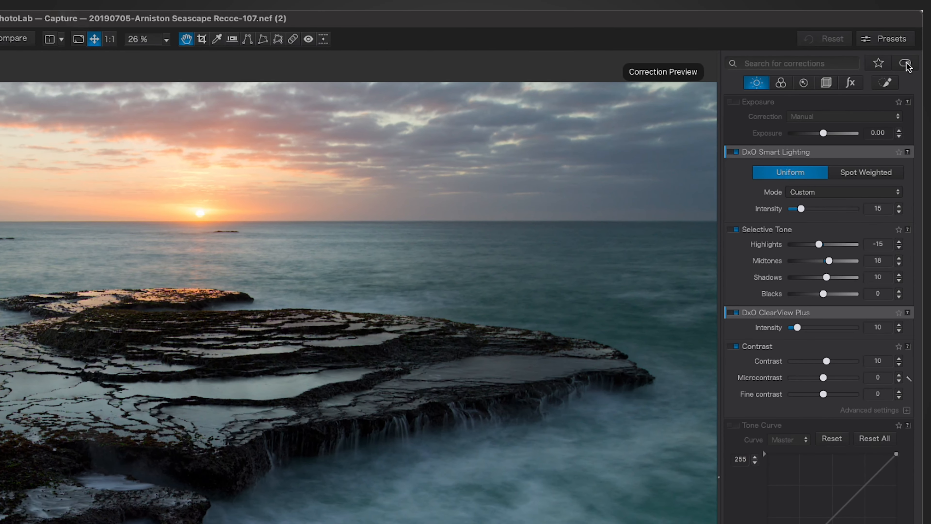
Check which corrections are active, restore the full list, and review the color, detail, geometry and effects categories before returning to Light.
click(905, 64)
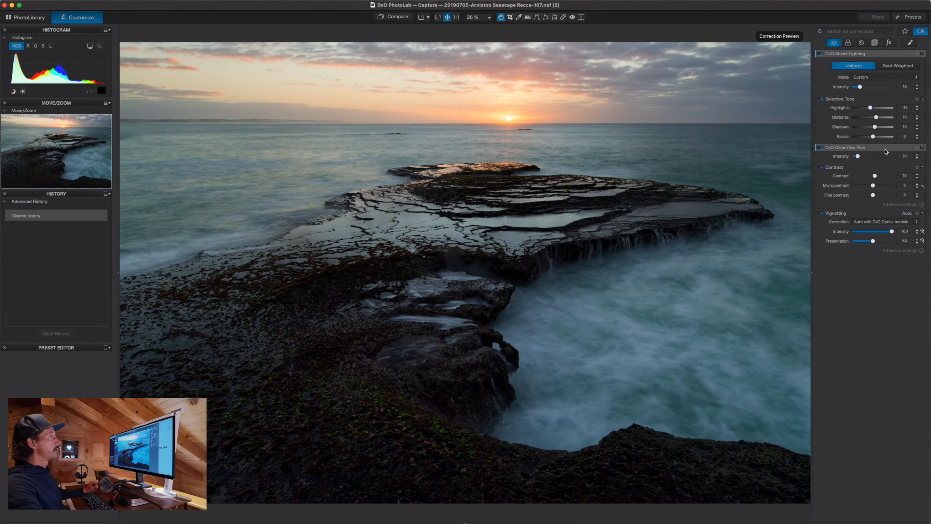
click(920, 29)
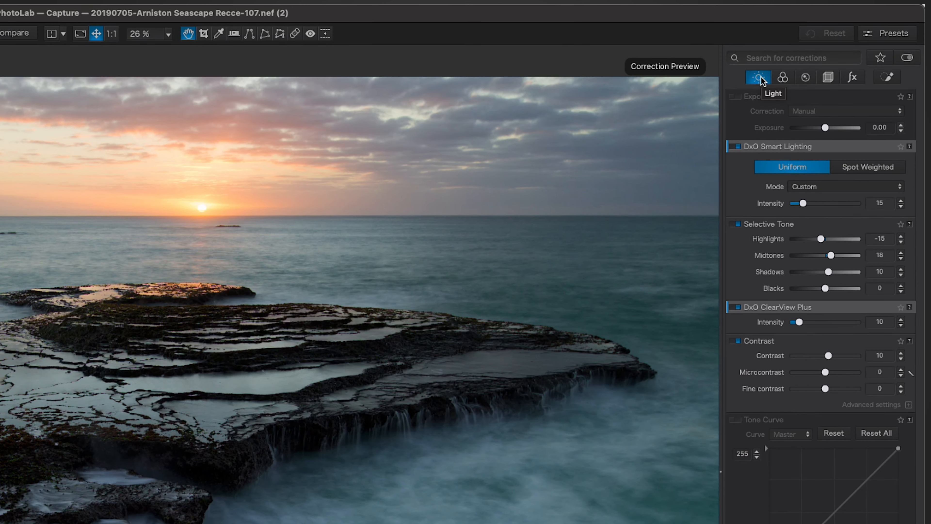
click(781, 79)
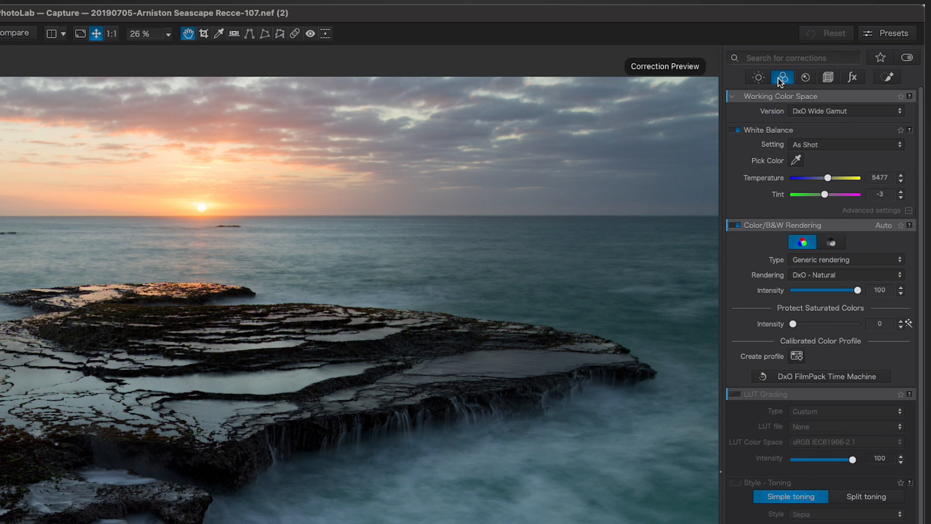
click(804, 79)
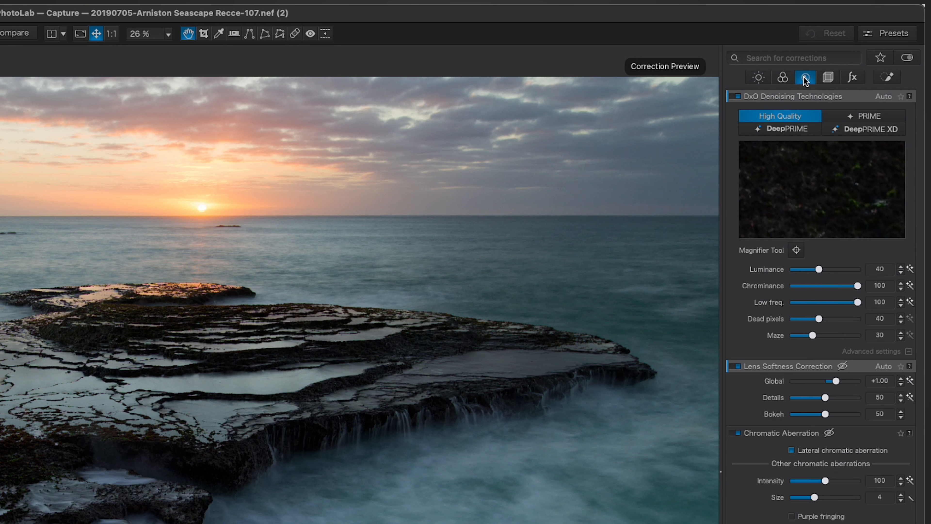
click(830, 78)
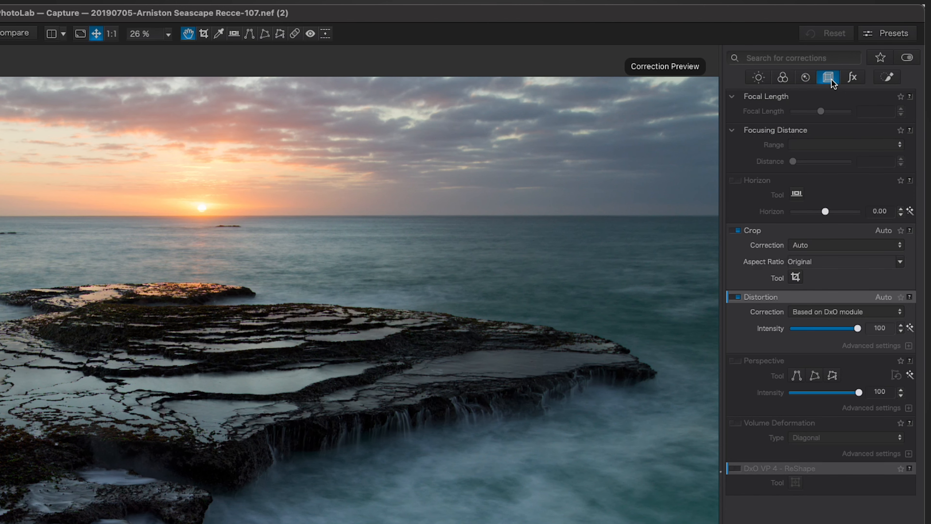
click(851, 77)
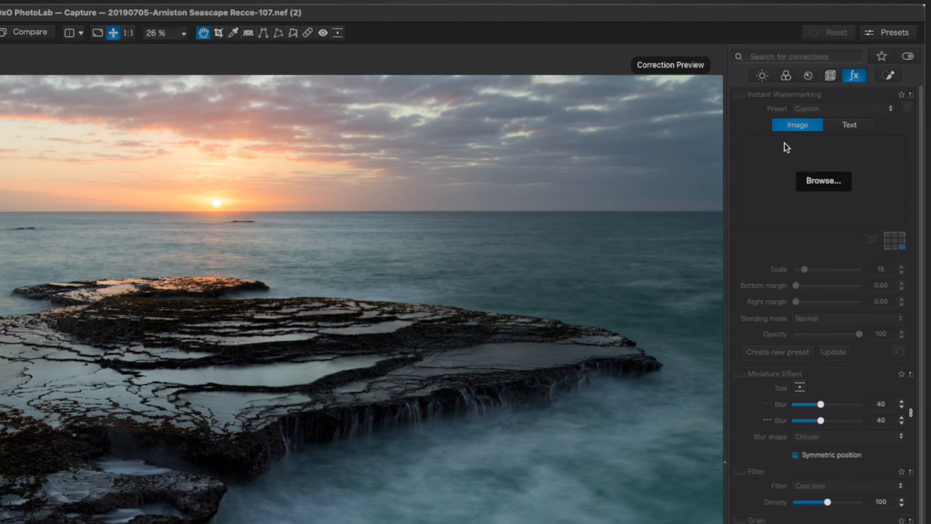
click(762, 76)
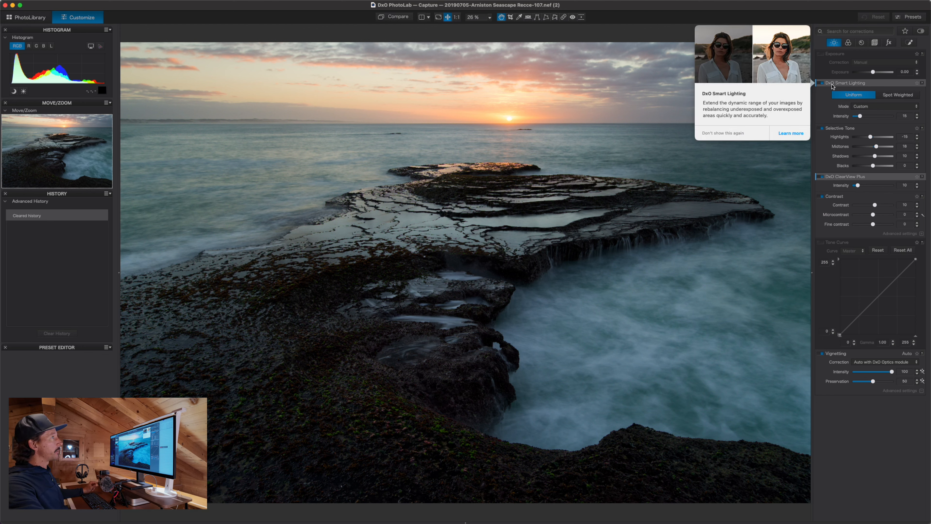
Turn DxO Smart Lighting off and on again to judge its effect, and try an intensity of 56 before undoing it.
click(822, 84)
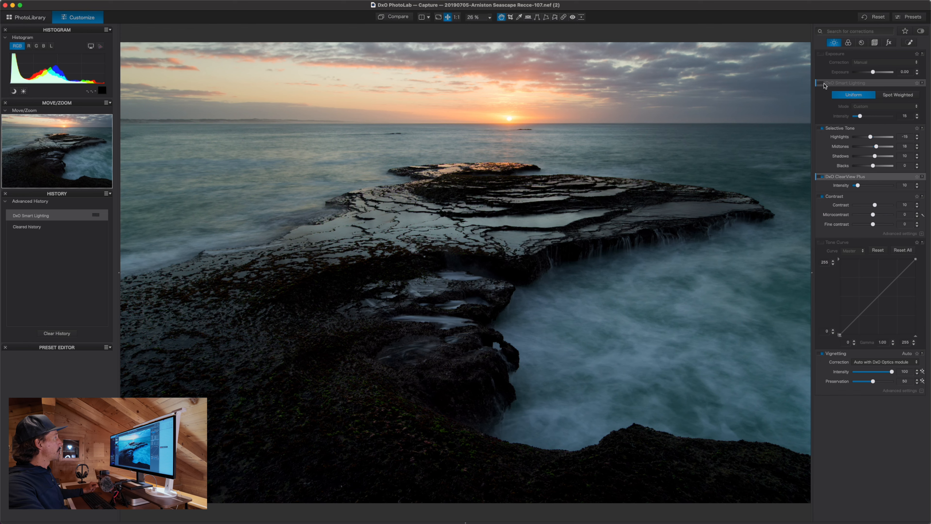
click(822, 83)
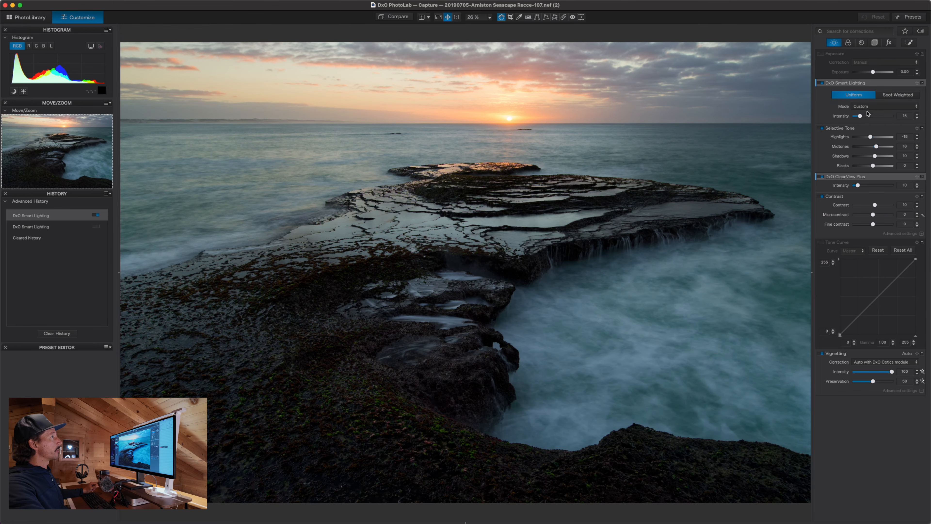
drag(859, 116, 864, 117)
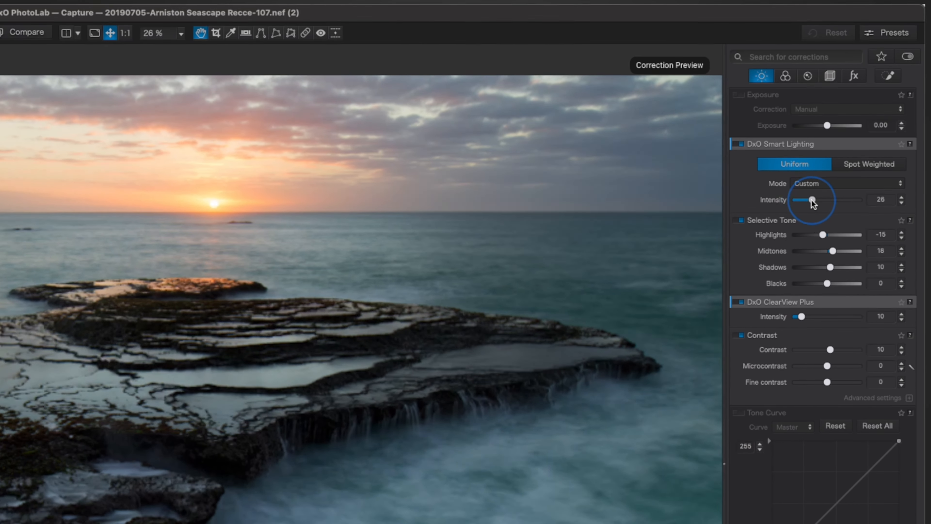
drag(812, 203, 831, 203)
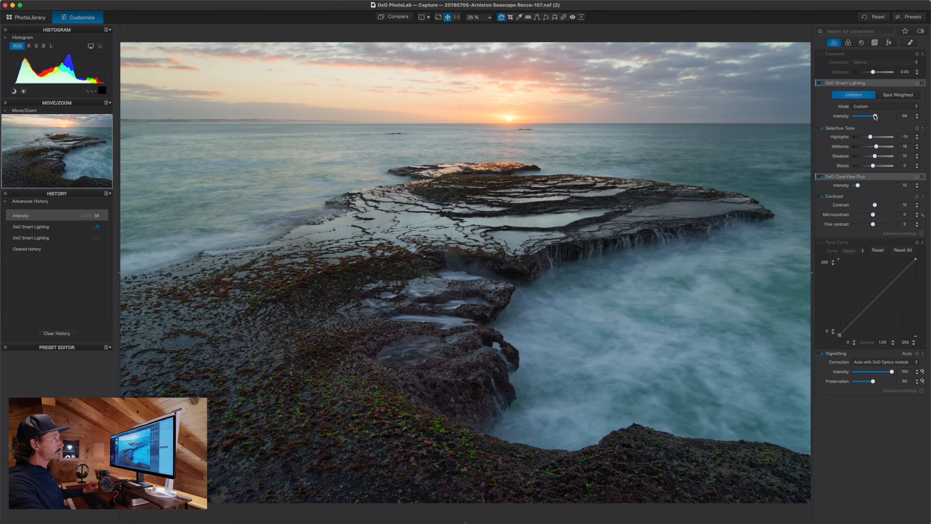
key(super+z)
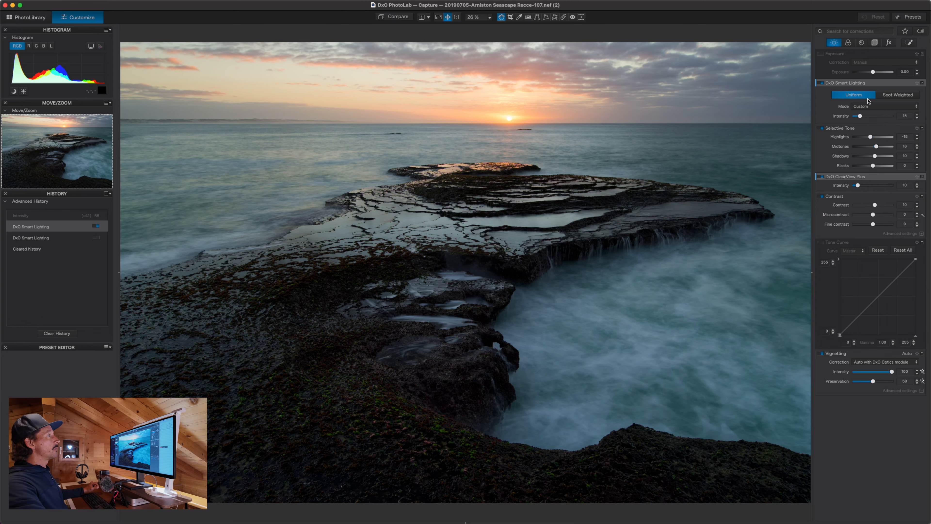
Set DxO Smart Lighting to Spot Weighted and mark three areas: around the sun, on the central rocks and on the dark foreground.
click(888, 97)
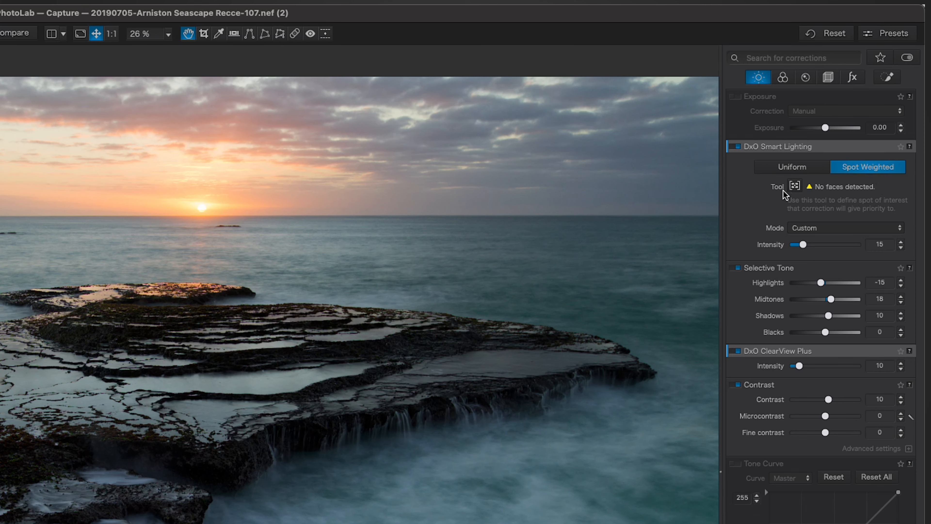
click(794, 186)
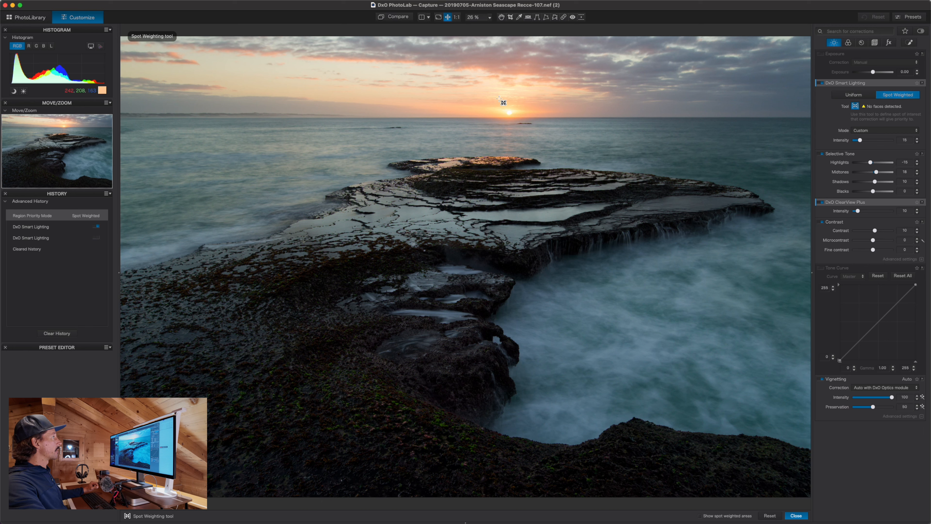
drag(486, 87, 634, 155)
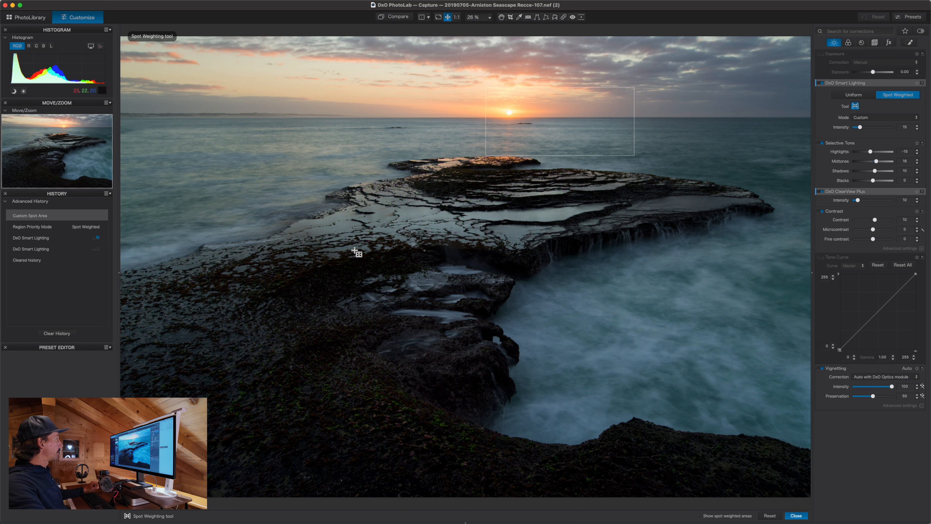
drag(358, 241, 473, 319)
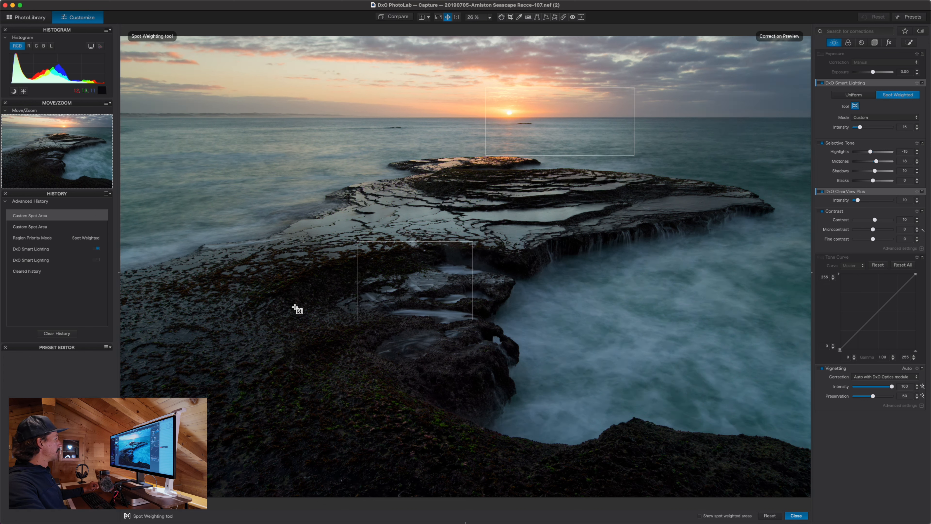
drag(302, 415, 394, 476)
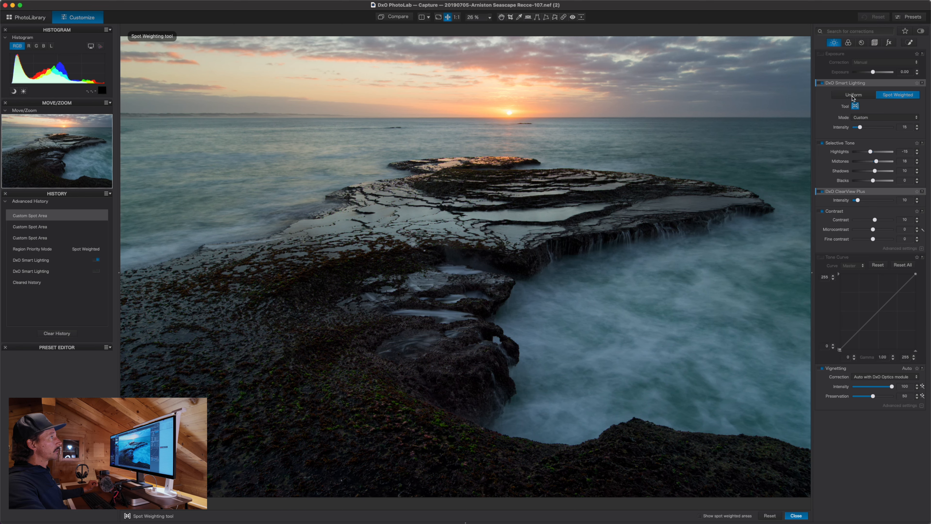
Close the Spot Weighting tool and compare the image before and after the custom spot areas using the edit history.
click(855, 107)
mouse_move(819, 86)
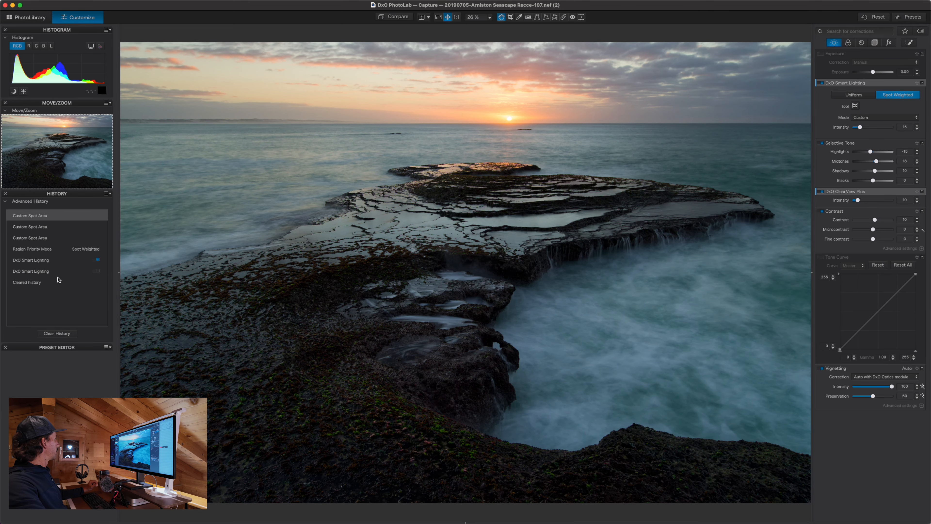
click(58, 264)
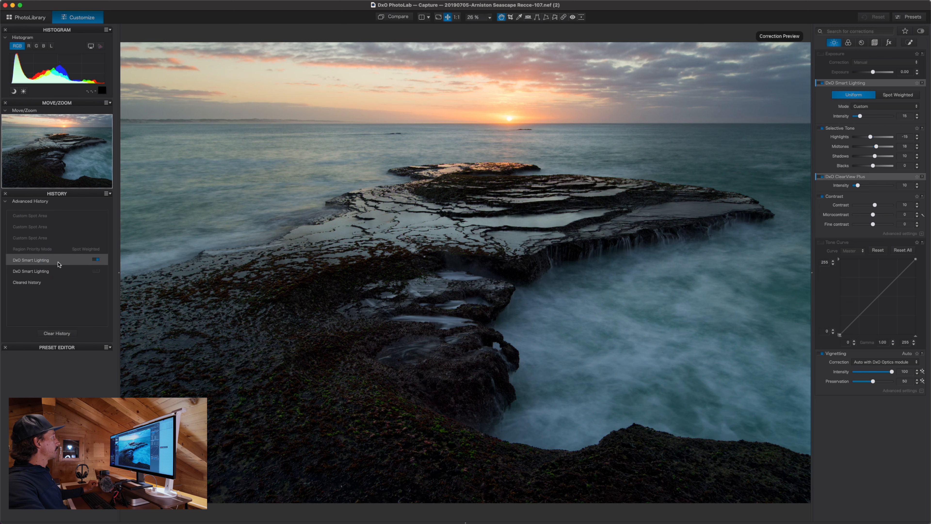
click(55, 215)
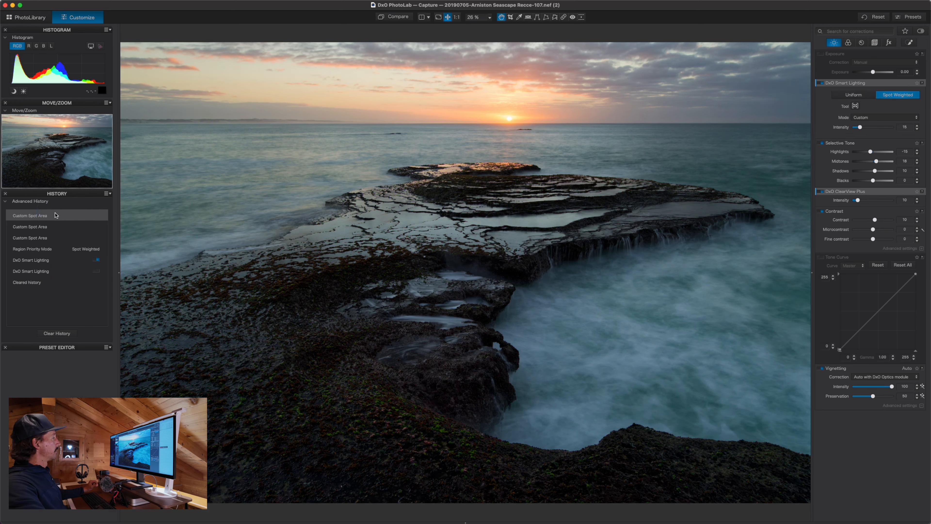
click(53, 261)
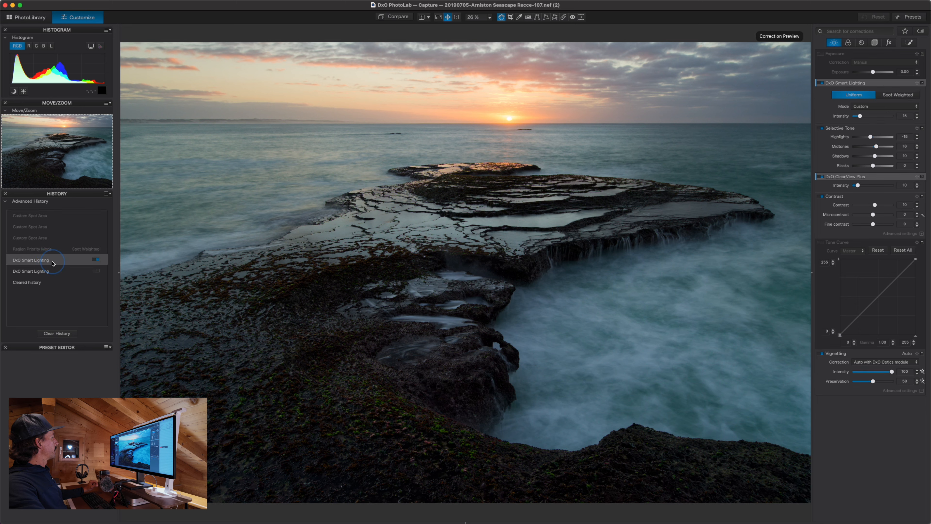
click(49, 216)
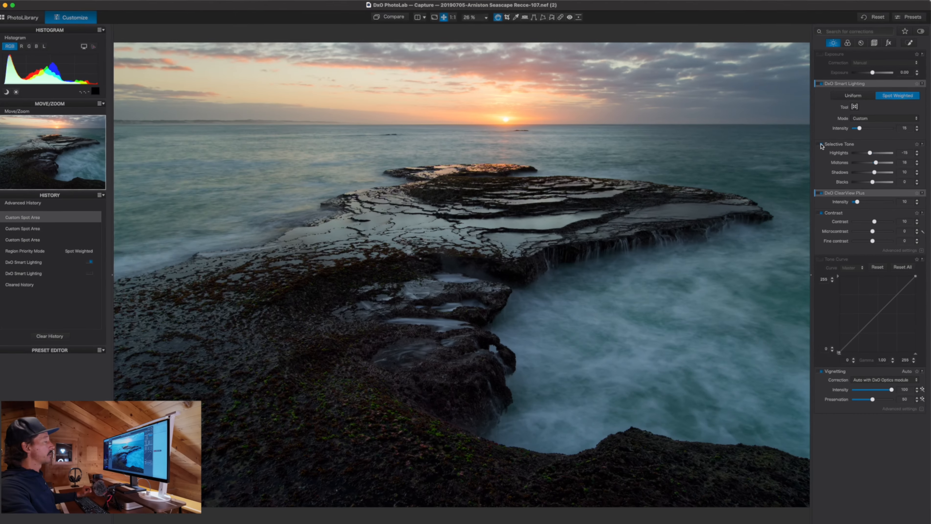
Switch Selective Tone off and on to judge it, and set Highlights to -16, Shadows to 17 and Blacks to -1.
click(749, 241)
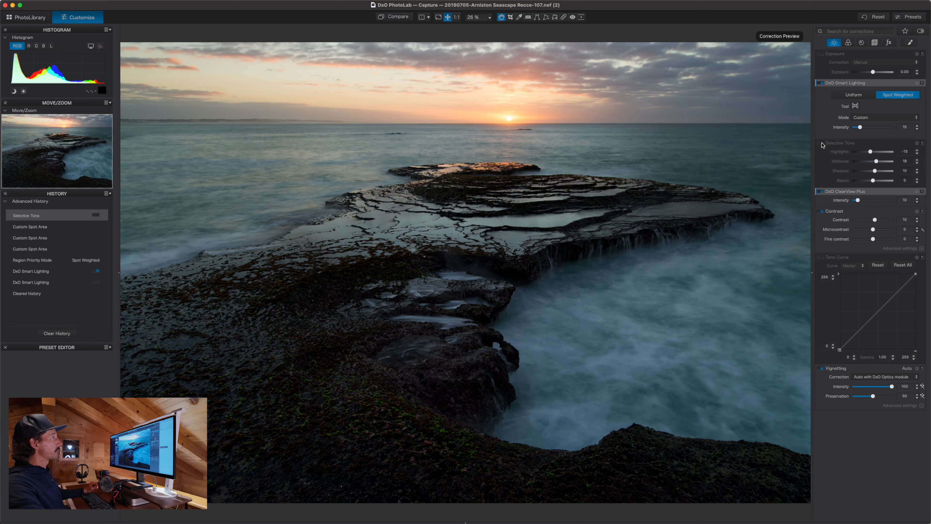
click(821, 144)
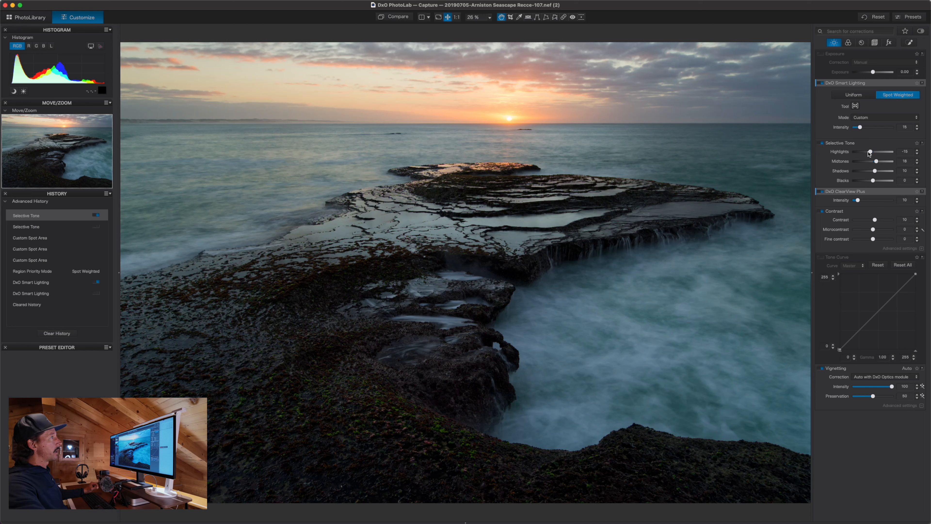
drag(870, 153, 874, 183)
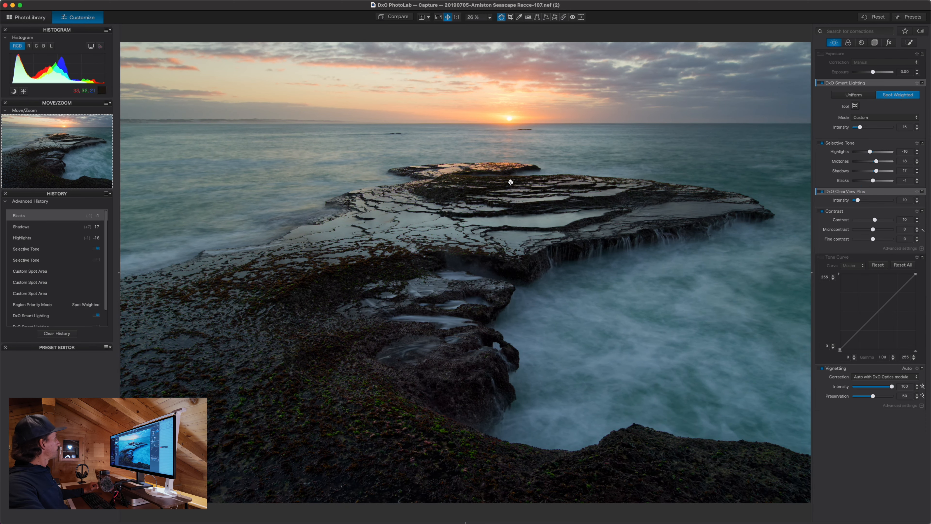
Check the image for clipped highlights and shadows with the histogram's clipping warnings.
click(22, 91)
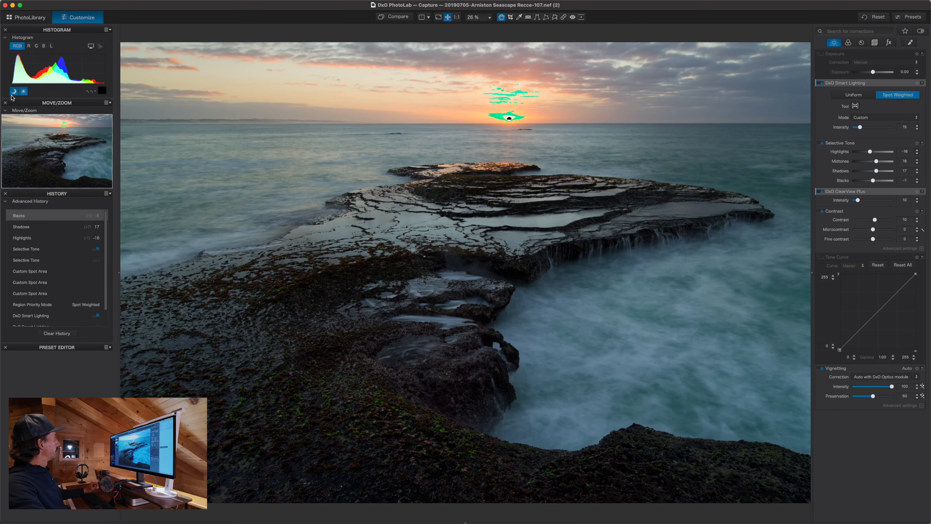
click(12, 92)
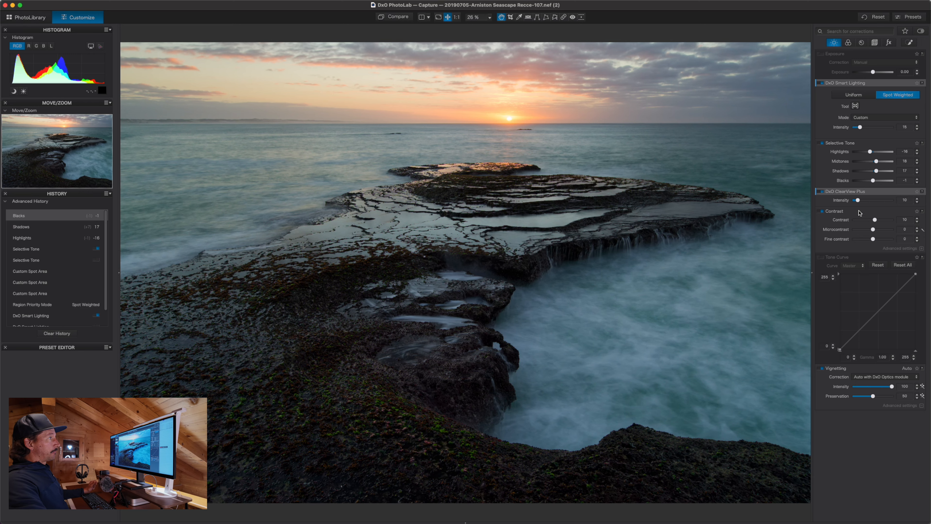
Turn DxO ClearView Plus and Contrast off and on in turn to judge the effect of each correction.
mouse_move(821, 193)
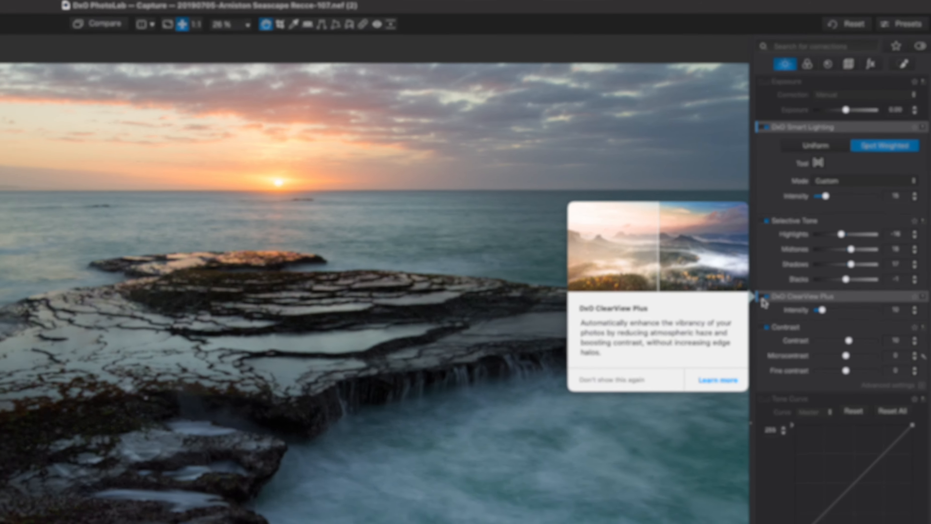
click(747, 326)
click(817, 201)
click(816, 201)
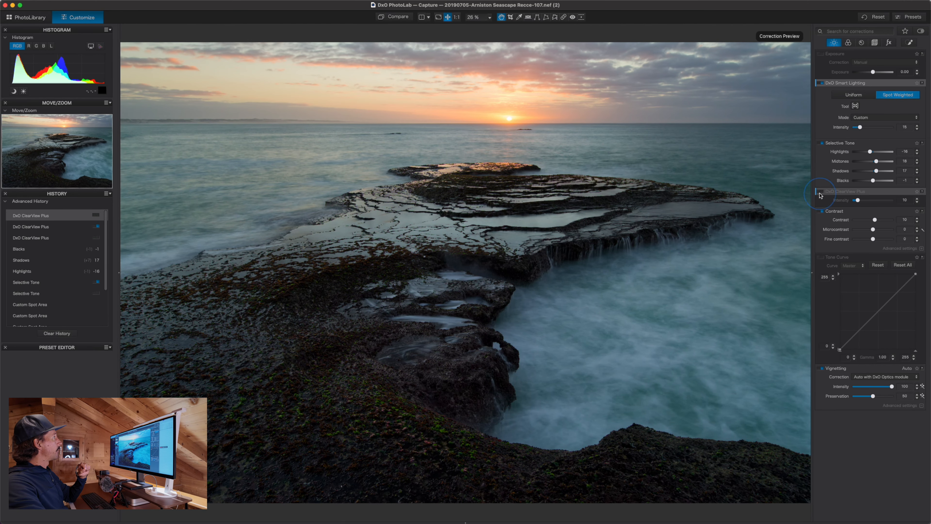
click(819, 193)
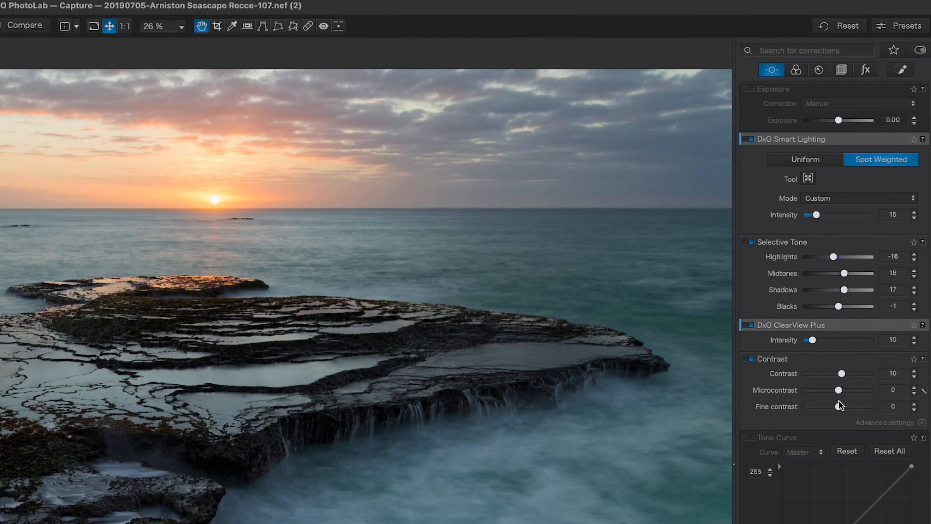
click(751, 359)
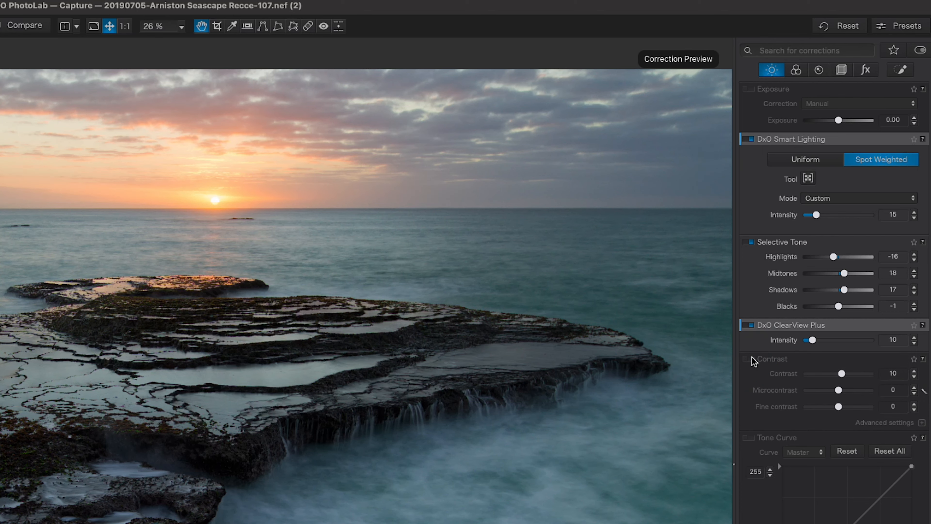
click(751, 359)
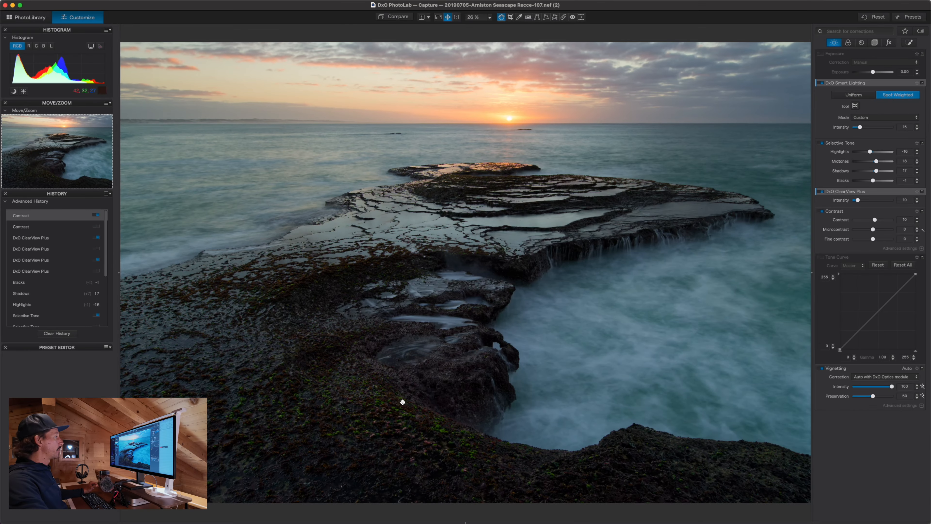
Examine the texture and dark detail of the mossy foreground, tide pools and rock shelf at 100%, and return to the whole image.
scroll(401, 401, up, 5)
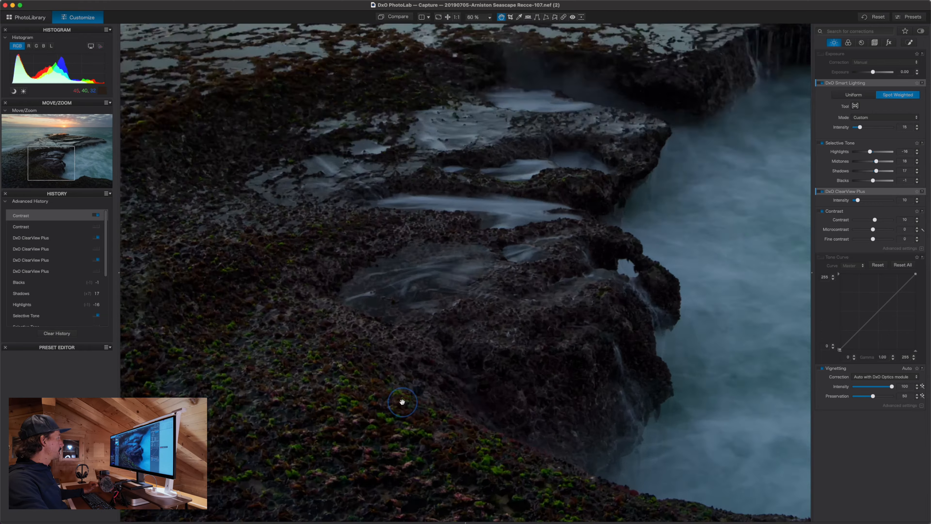
drag(423, 415, 486, 290)
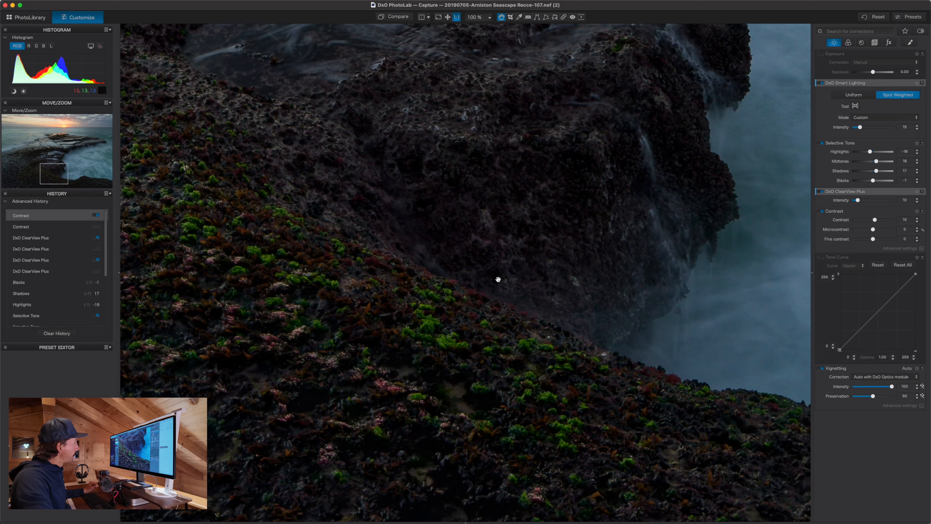
drag(497, 277, 511, 419)
drag(536, 267, 523, 343)
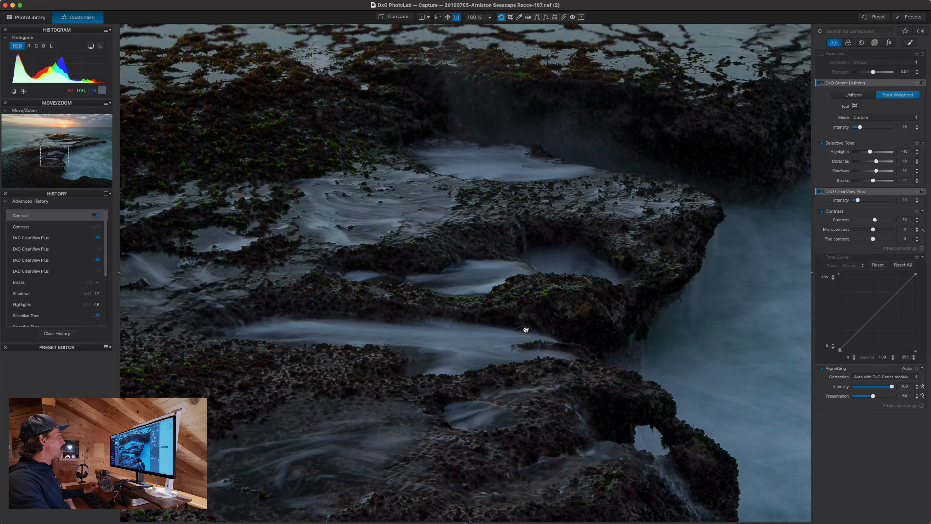
drag(585, 222, 532, 366)
drag(586, 281, 517, 339)
drag(586, 297, 434, 336)
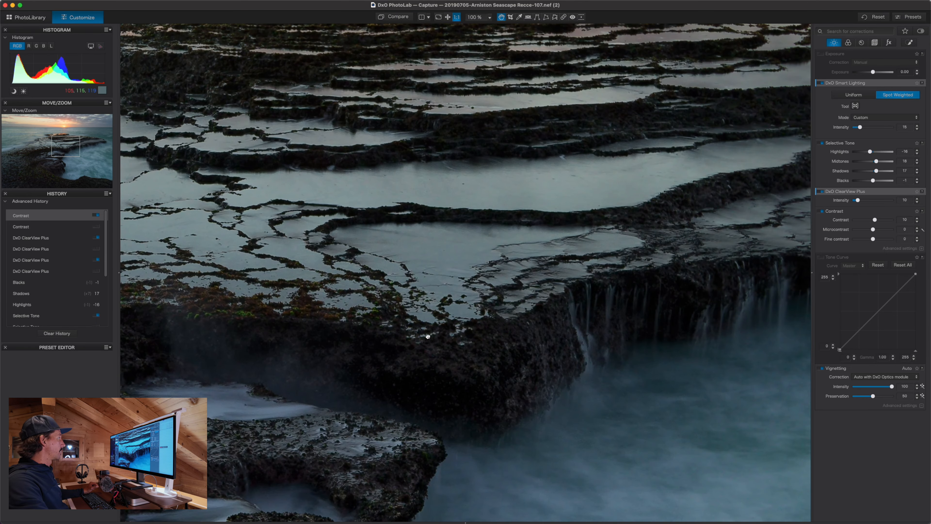
drag(351, 306, 480, 396)
drag(346, 404, 494, 340)
drag(342, 381, 446, 338)
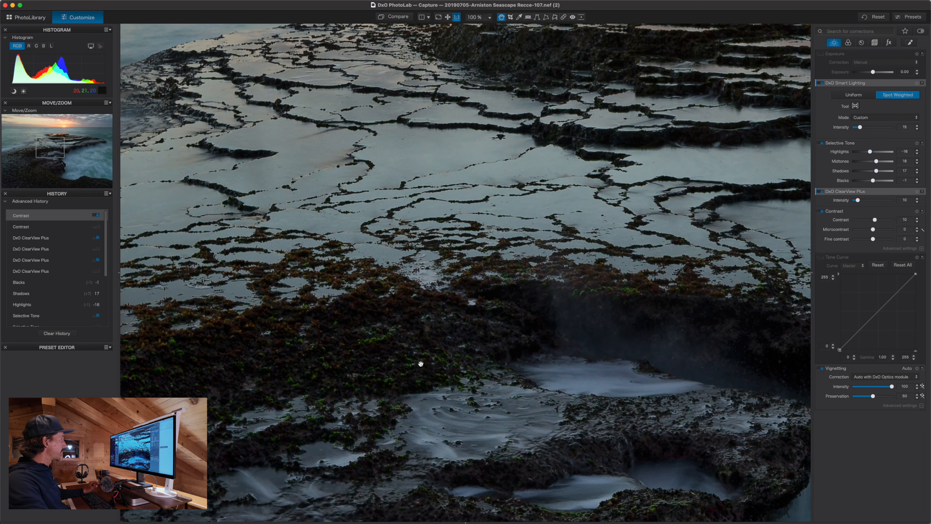
drag(432, 376, 376, 253)
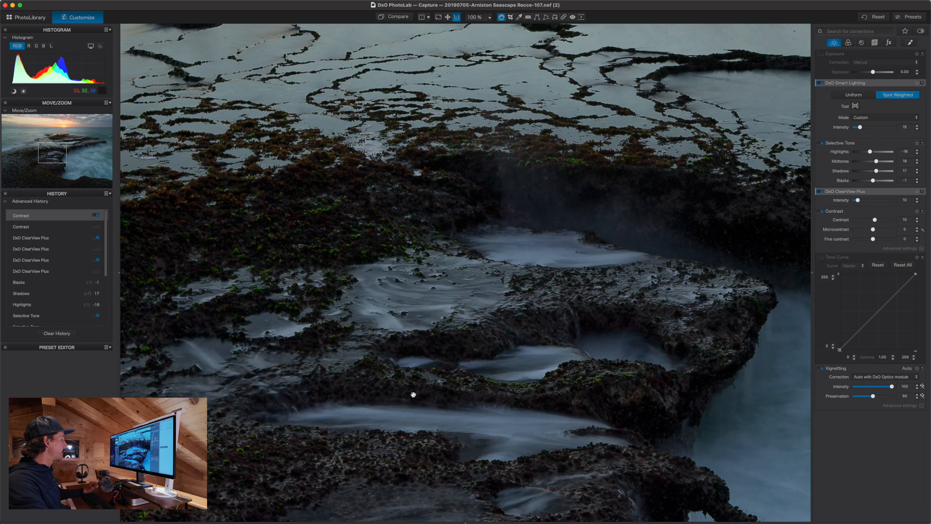
mouse_move(412, 391)
mouse_down()
mouse_move(364, 249)
mouse_move(423, 198)
mouse_up()
drag(357, 337, 436, 302)
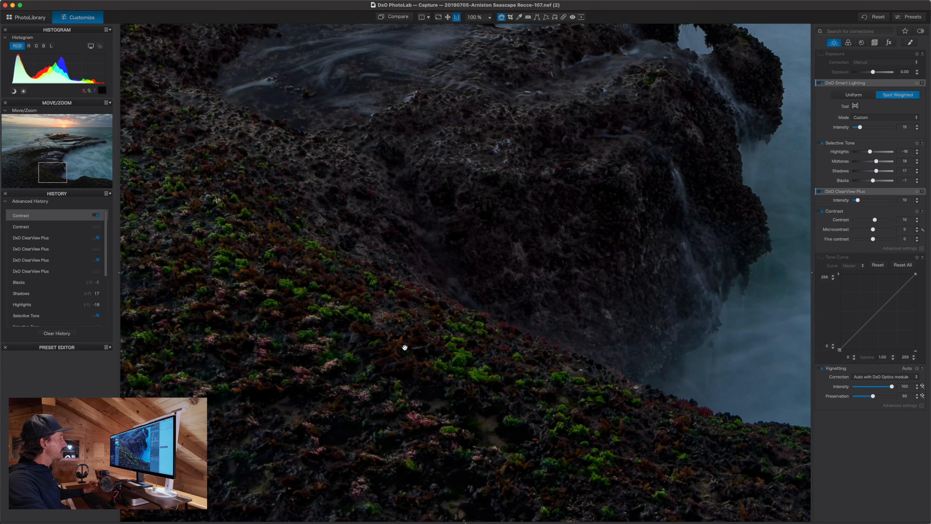
drag(465, 244, 486, 374)
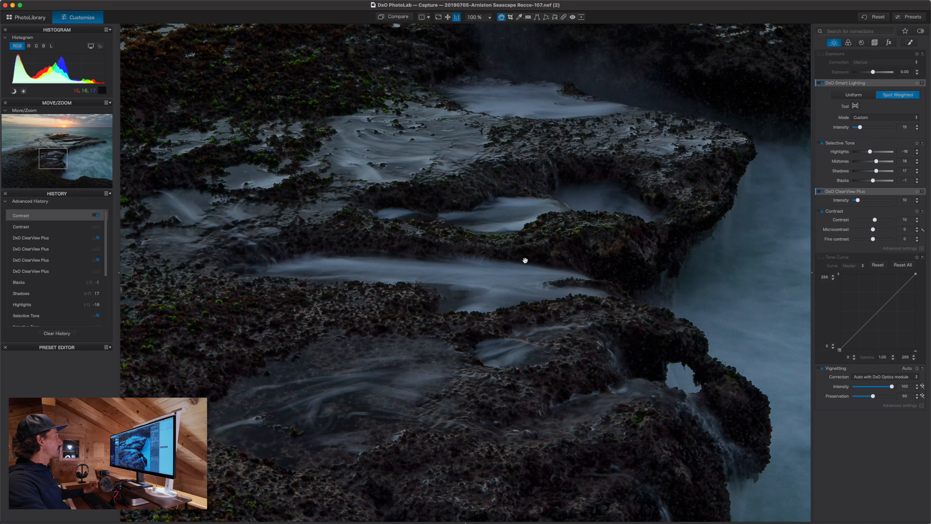
drag(521, 319, 474, 220)
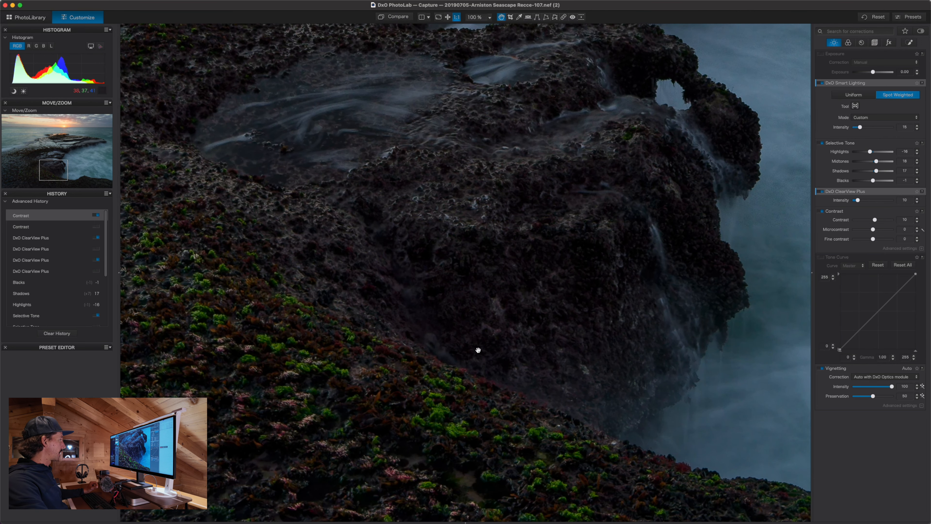
drag(478, 349, 455, 338)
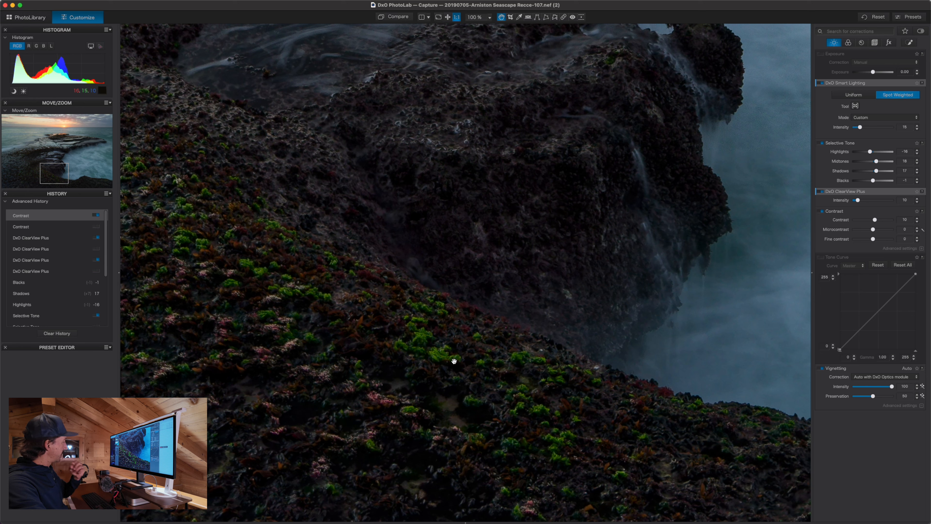
drag(453, 353, 451, 417)
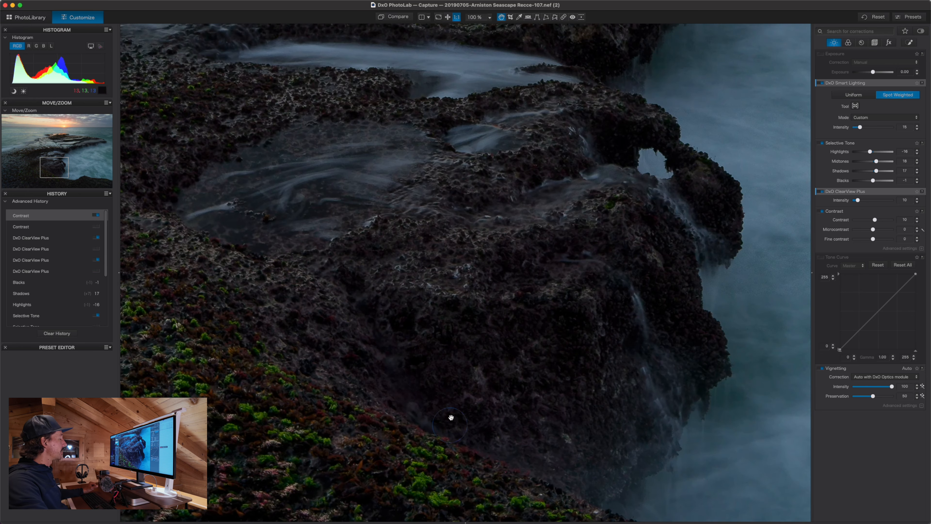
drag(463, 238, 461, 345)
double_click(470, 224)
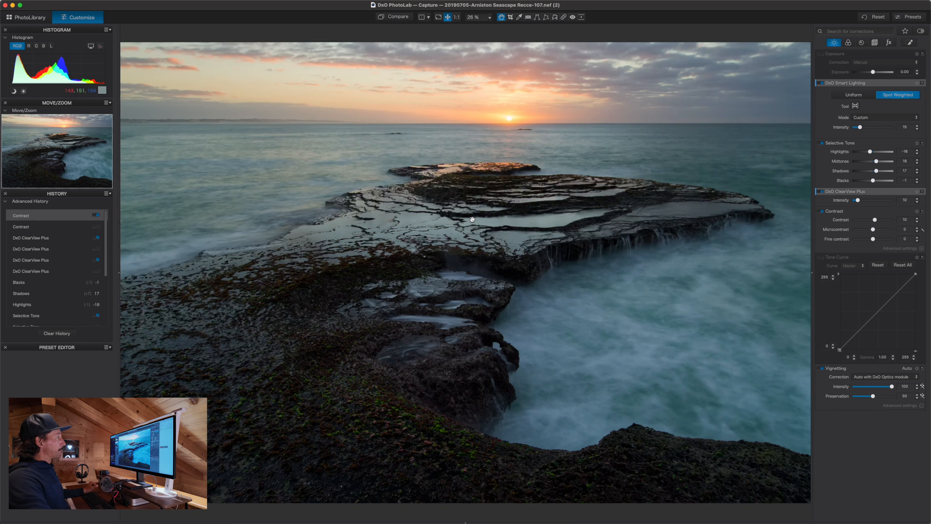
Try a Fine contrast of 49 on the mossy foreground at 100%, reset it, and raise it only slightly from zero.
drag(449, 410, 426, 317)
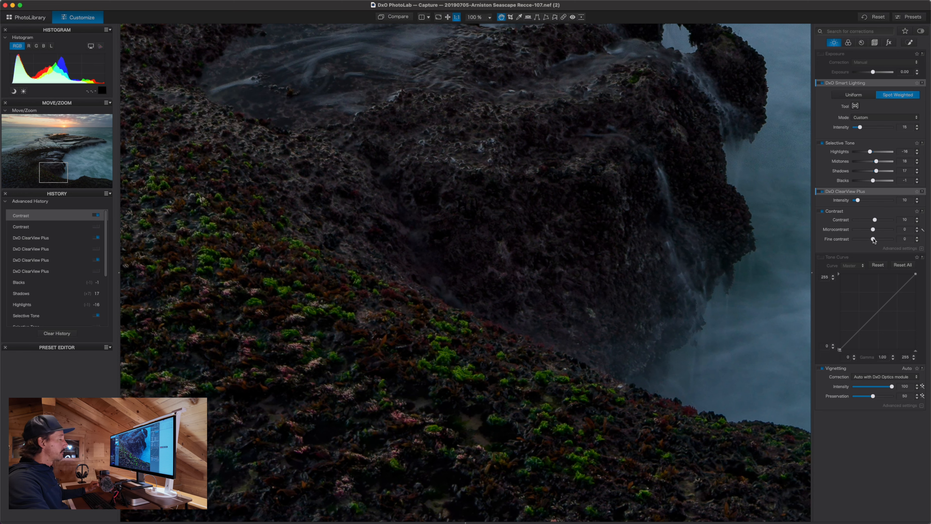
drag(874, 240, 883, 241)
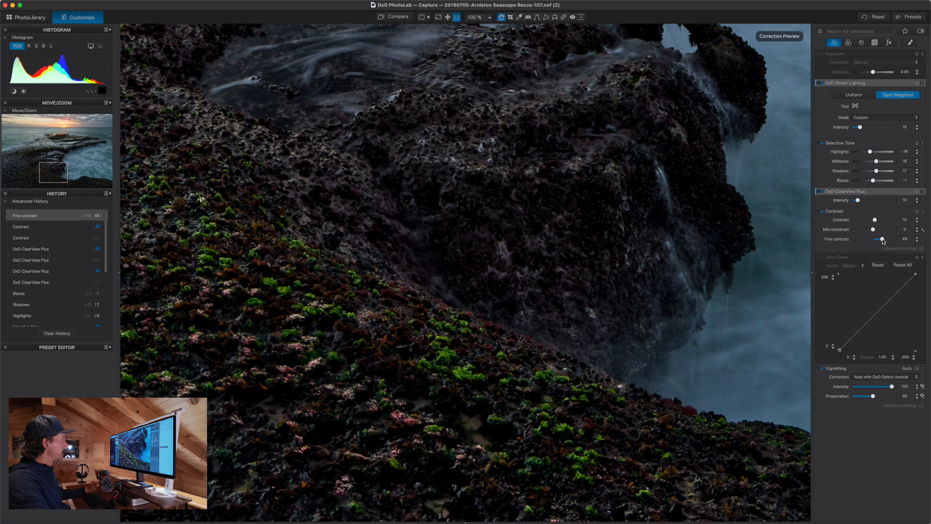
double_click(883, 241)
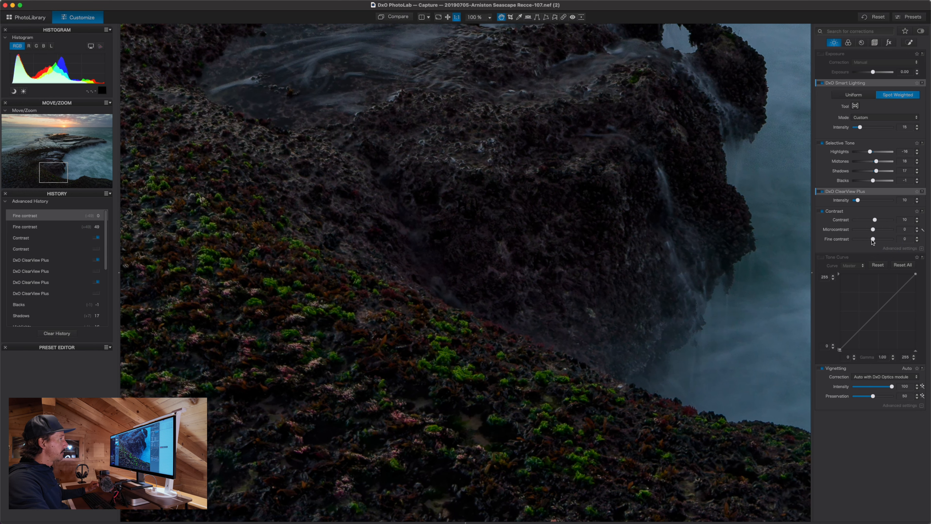
drag(874, 241, 874, 240)
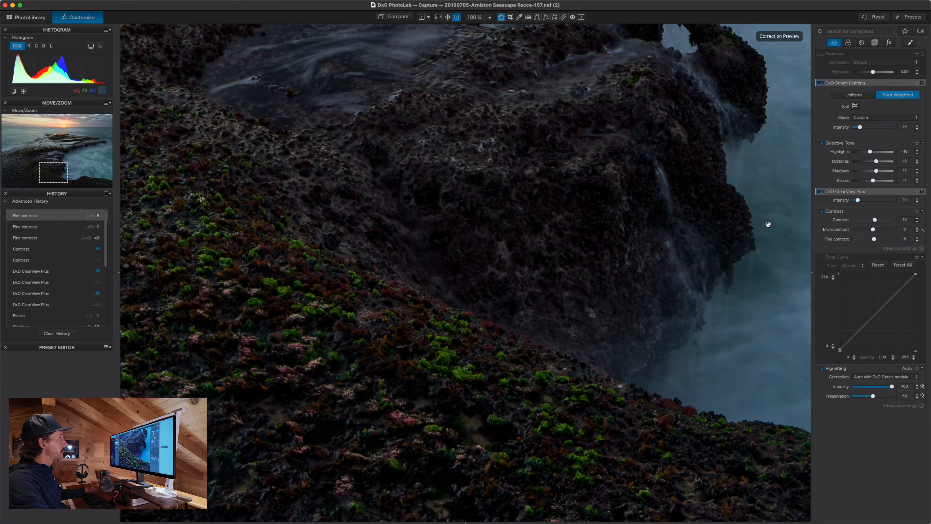
Compare the image before and after the slight Fine contrast increase using the edit history, on the whole photo and on the foreground up close.
scroll(365, 333, down, 3)
scroll(364, 332, down, 2)
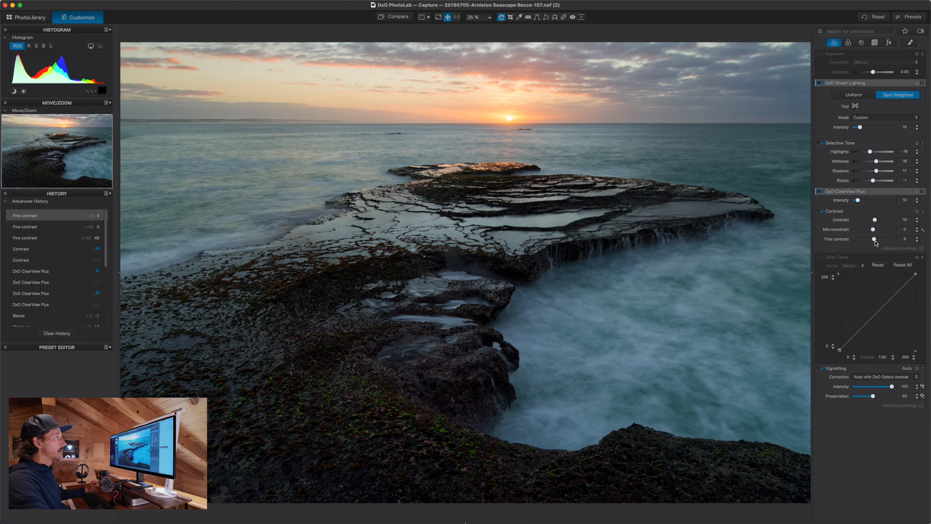
click(47, 227)
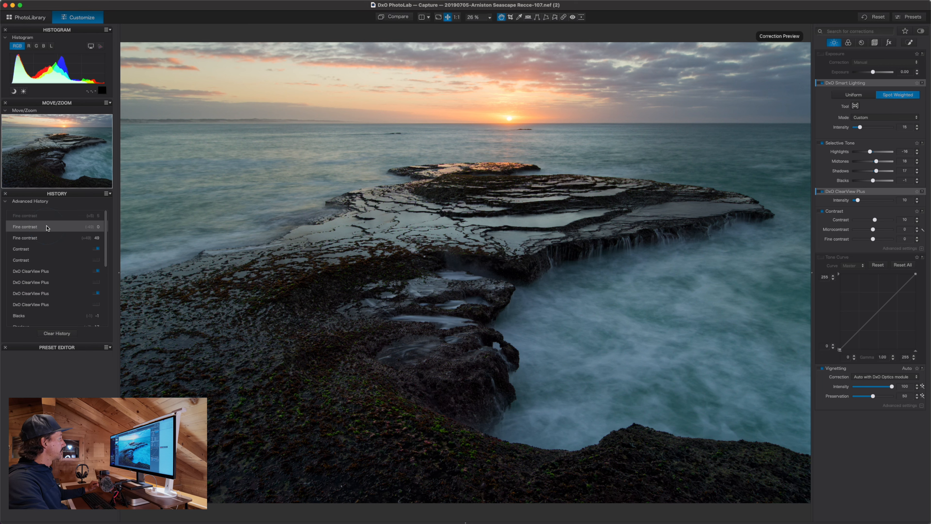
click(44, 215)
click(406, 416)
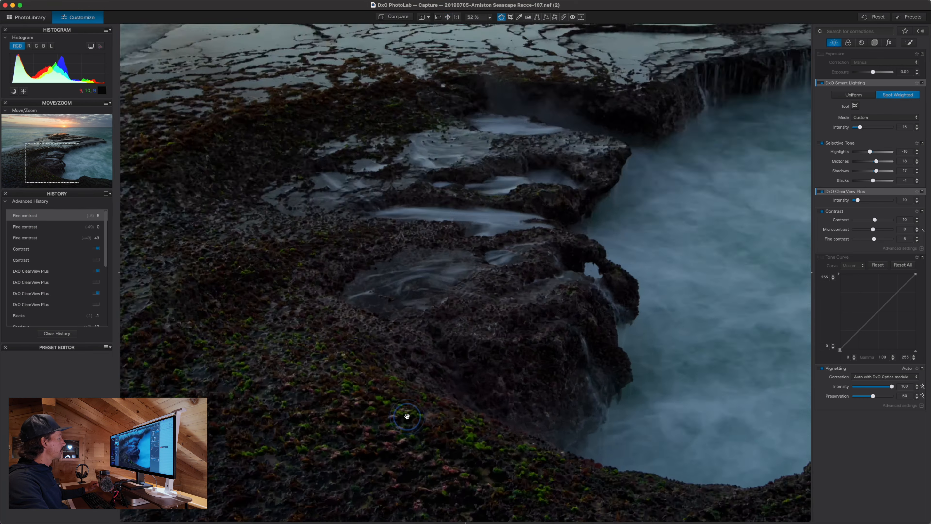
click(55, 228)
click(55, 218)
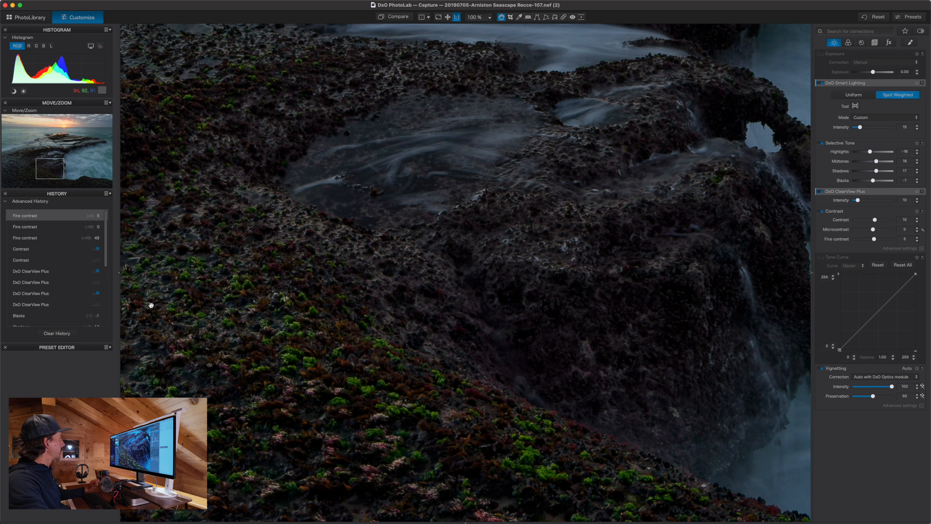
Enable the Tone Curve and gently bend the master curve below the diagonal, with its black output level raised to 4.
click(472, 378)
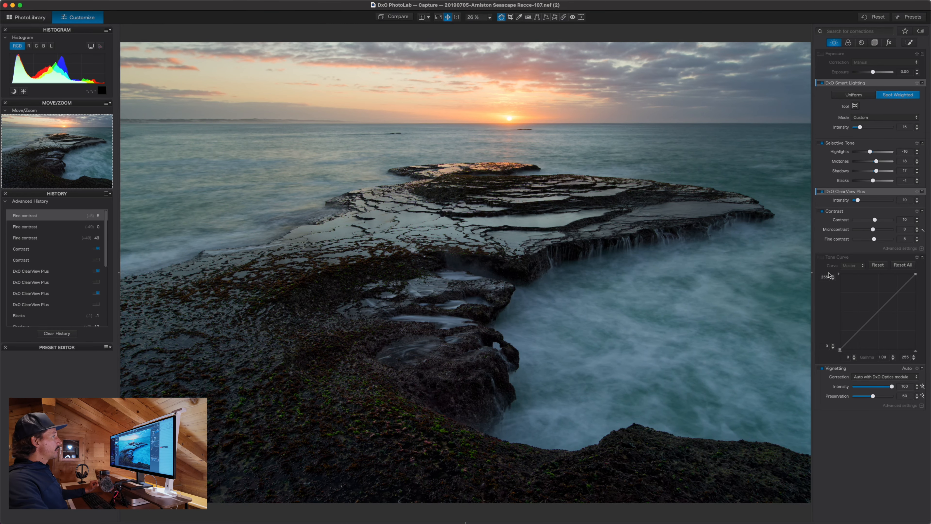
click(821, 256)
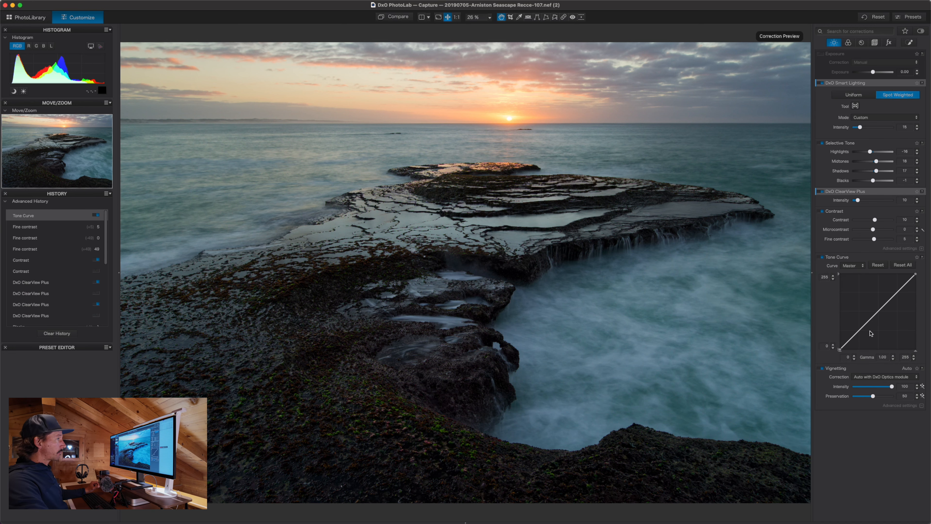
click(864, 325)
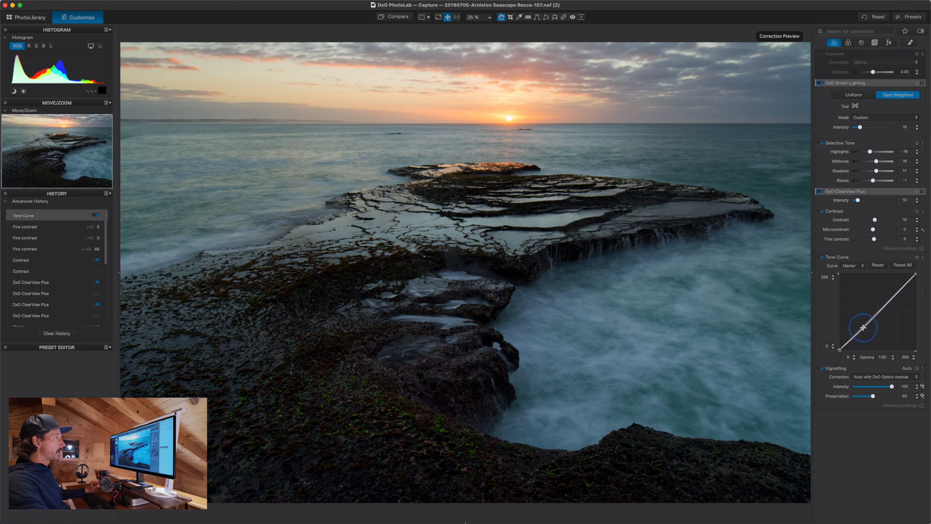
click(900, 290)
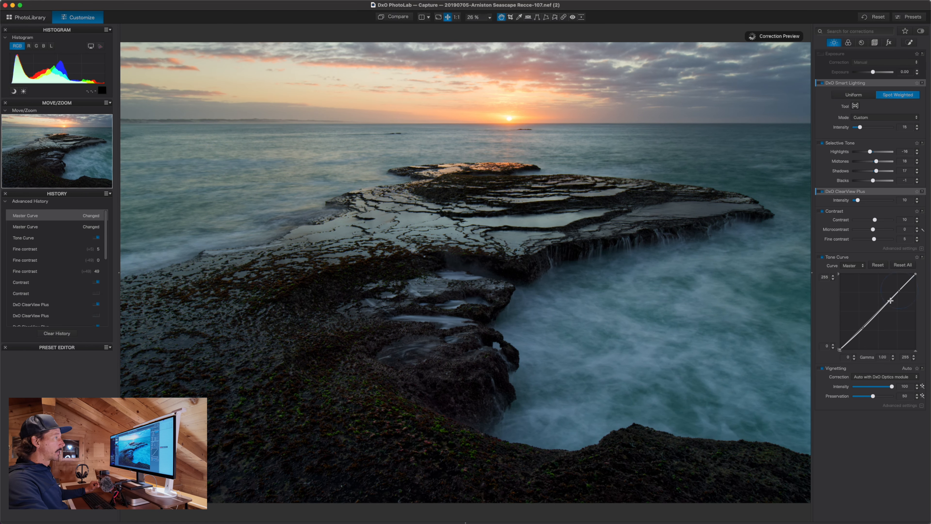
drag(839, 348, 839, 349)
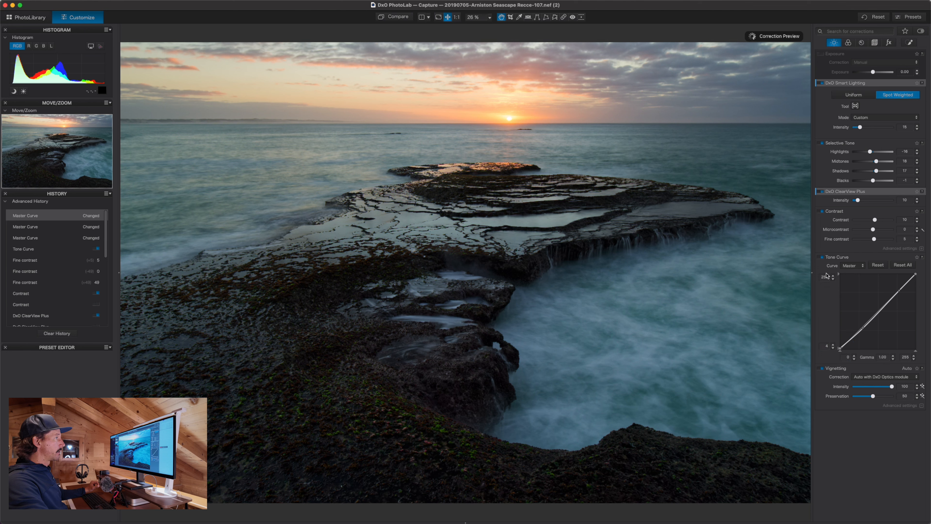
Turn the Tone Curve and Vignetting corrections off and on in turn to judge the effect of each on the photo.
click(821, 257)
click(821, 257)
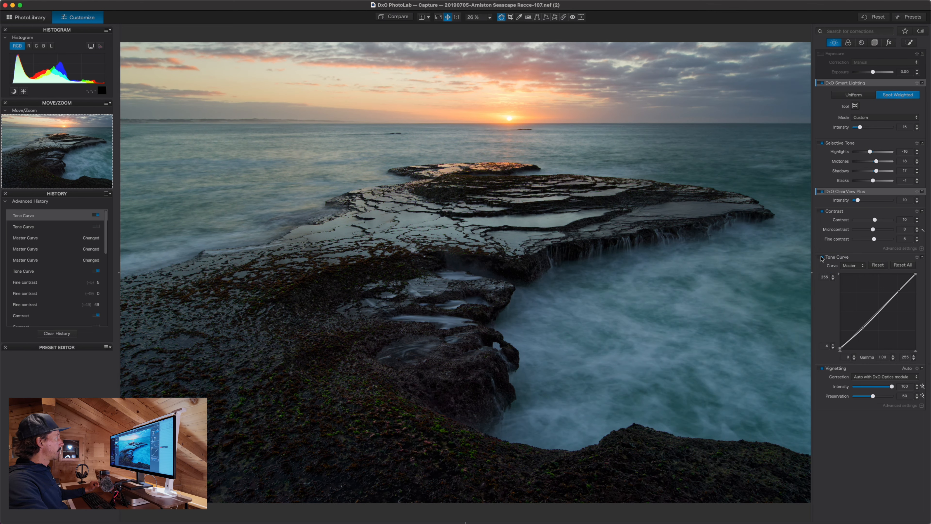
click(821, 257)
click(821, 257)
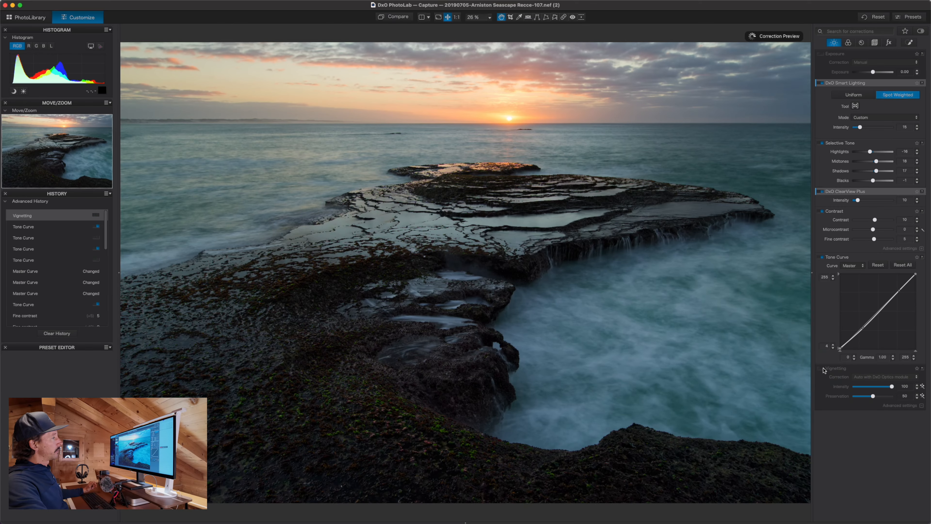
click(759, 324)
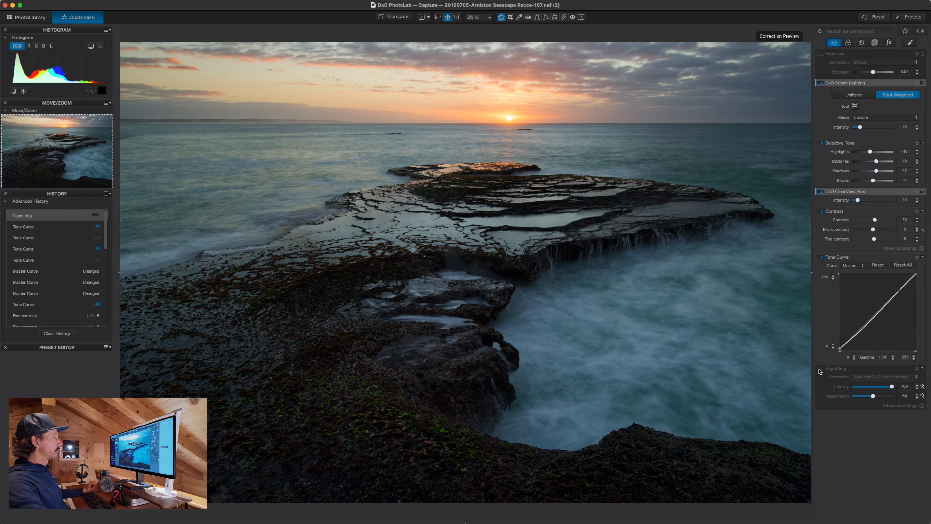
click(820, 370)
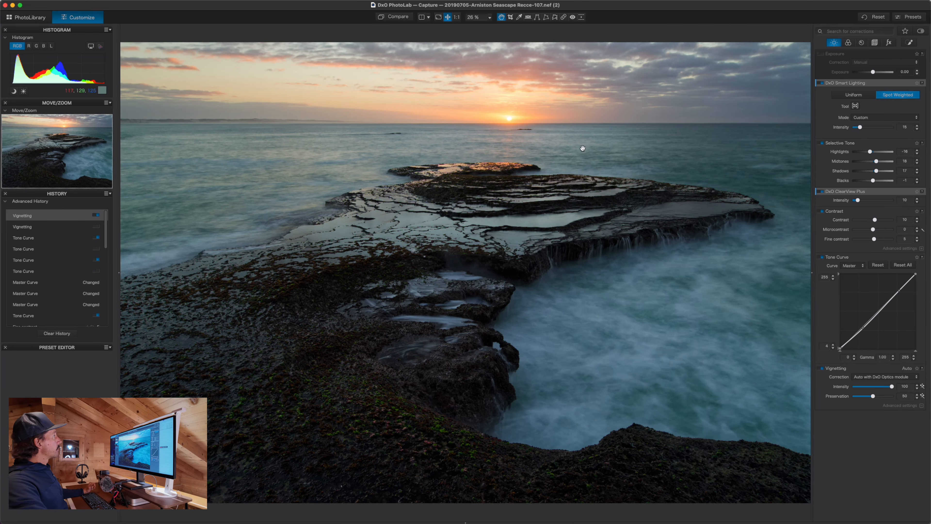
Compare the edited photo with the uncorrected version in the split view, moving the divider across the scene, and return to the single view.
click(397, 18)
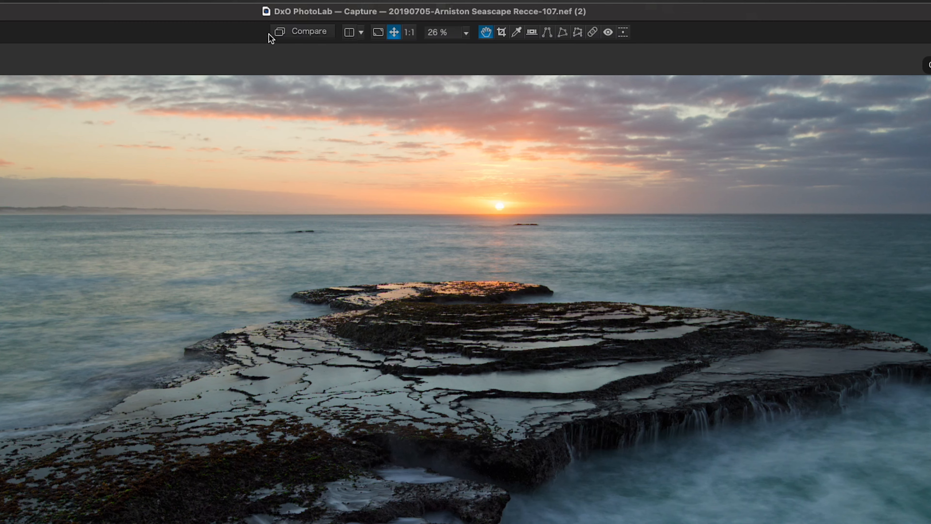
click(350, 32)
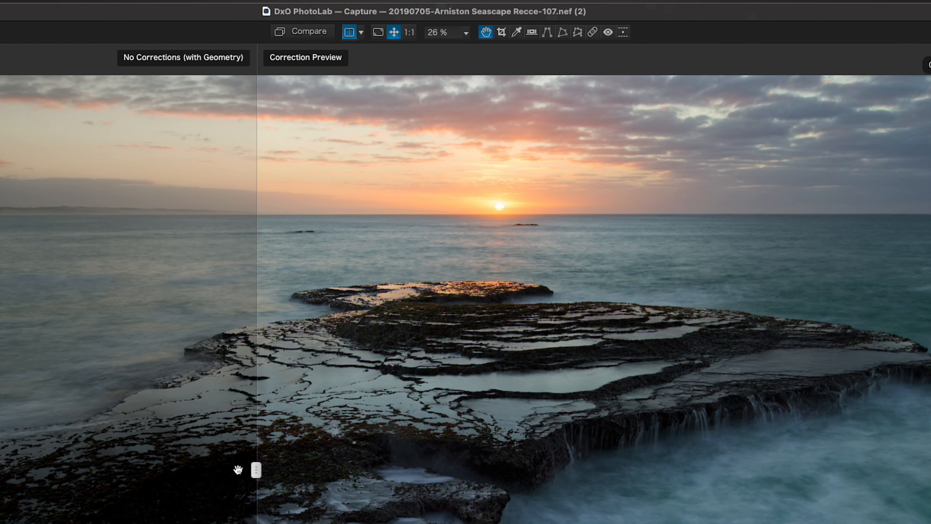
drag(251, 472, 482, 468)
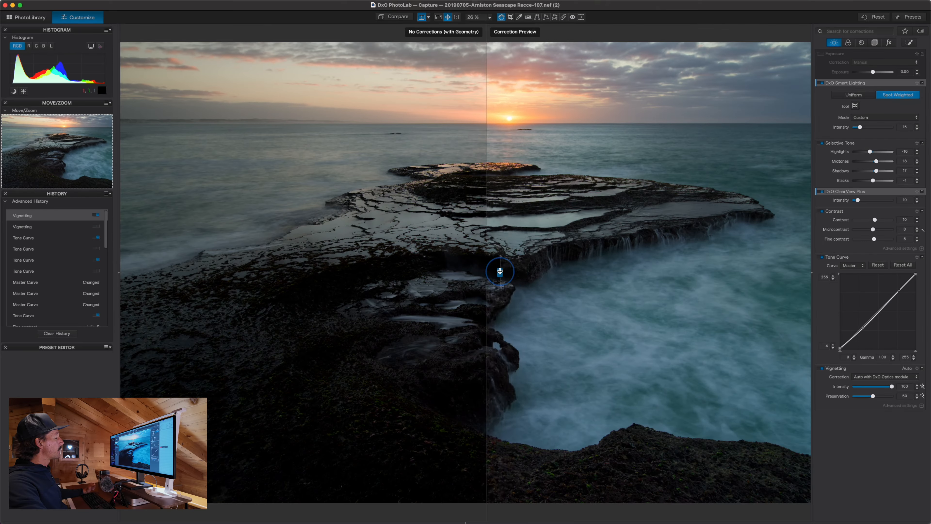
drag(499, 271, 472, 272)
click(420, 18)
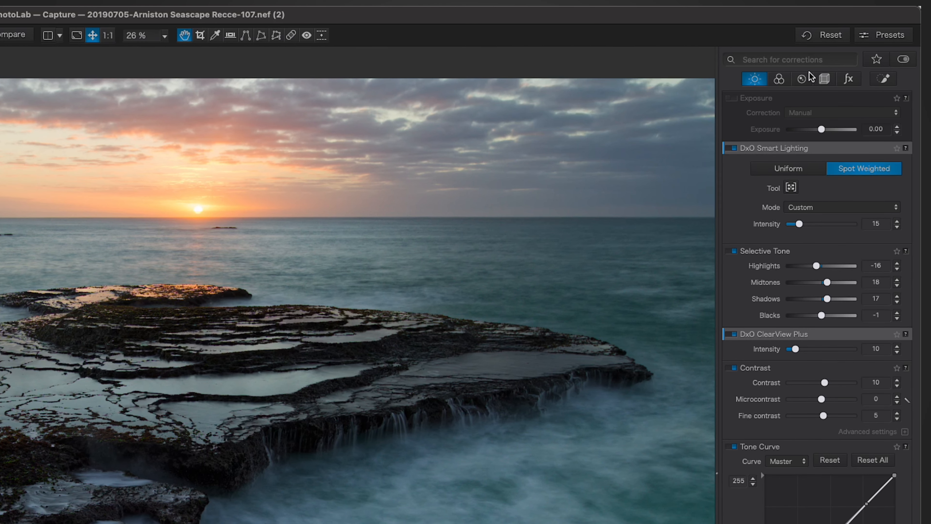
Show the color corrections and review the available White Balance presets, keeping As Shot.
click(789, 75)
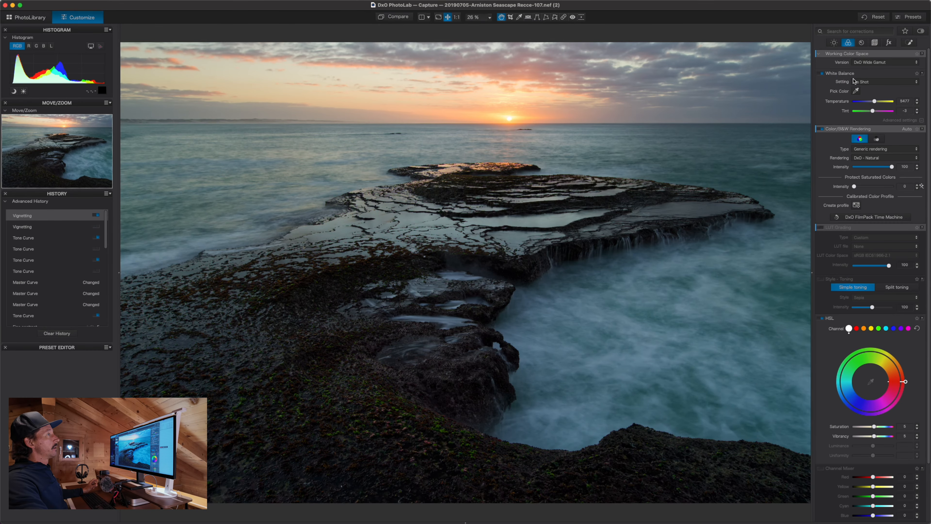
click(853, 81)
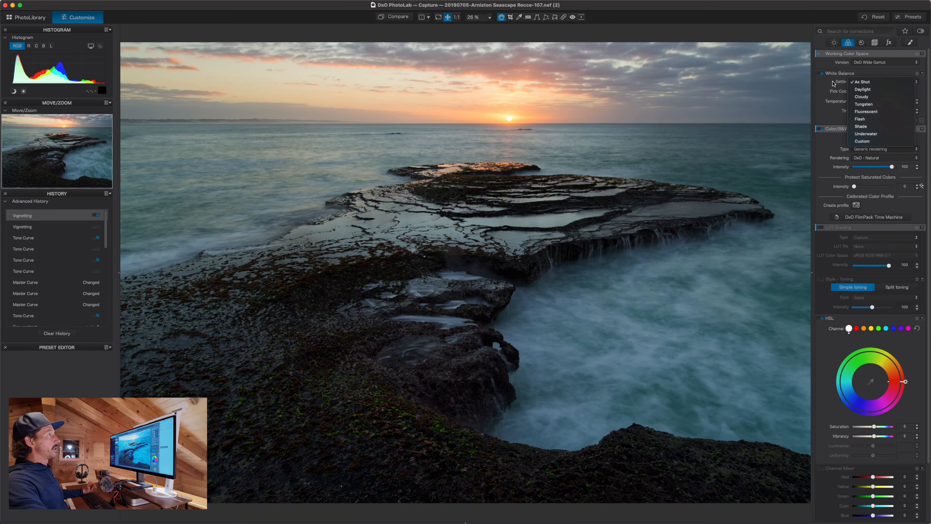
click(827, 88)
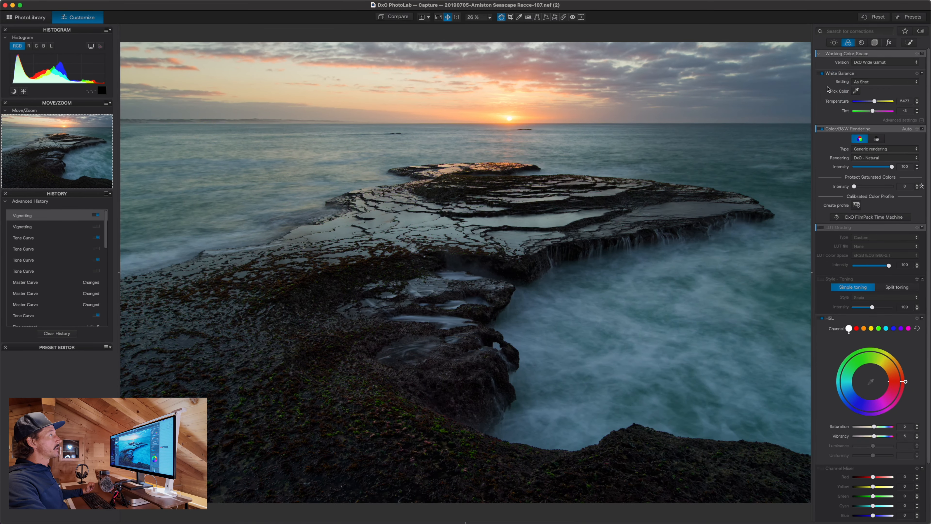
Try neutralizing the color cast by sampling the wet rock shelf with the White Balance color picker, and revert it through the edit history.
click(857, 91)
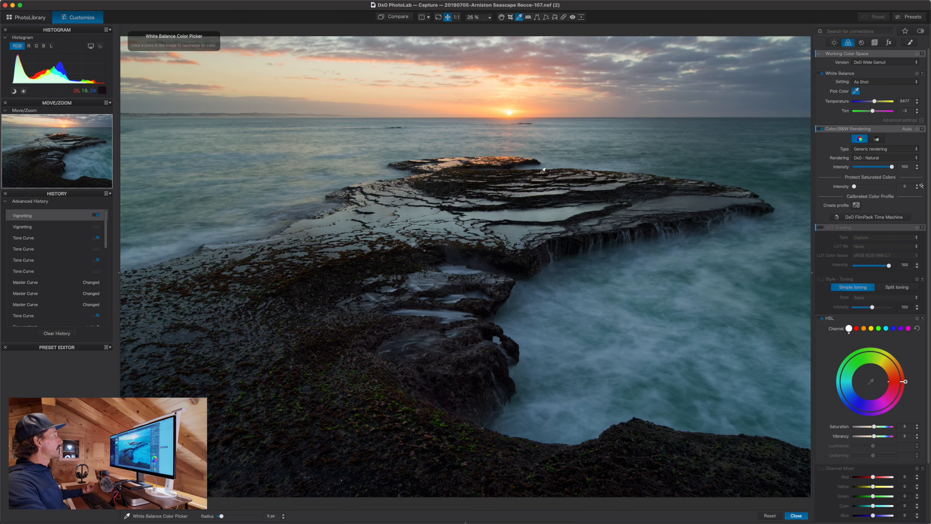
click(534, 205)
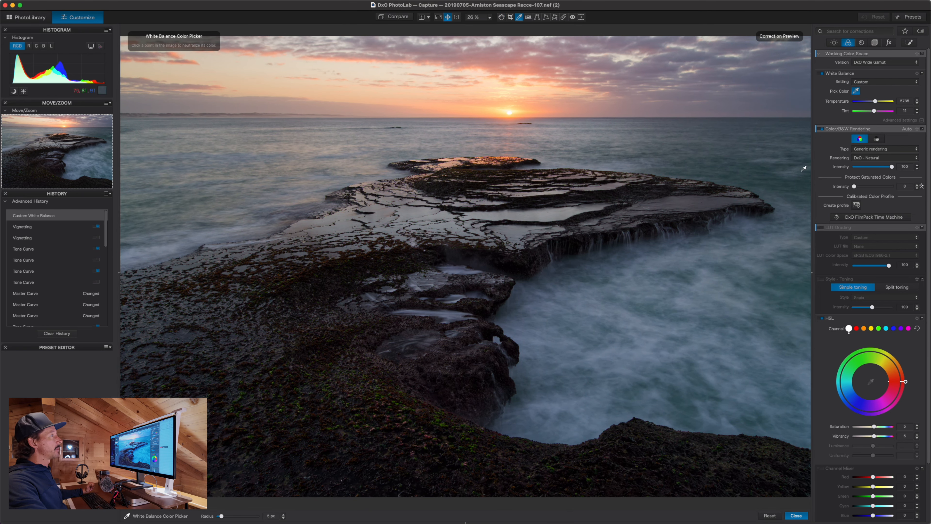
click(855, 92)
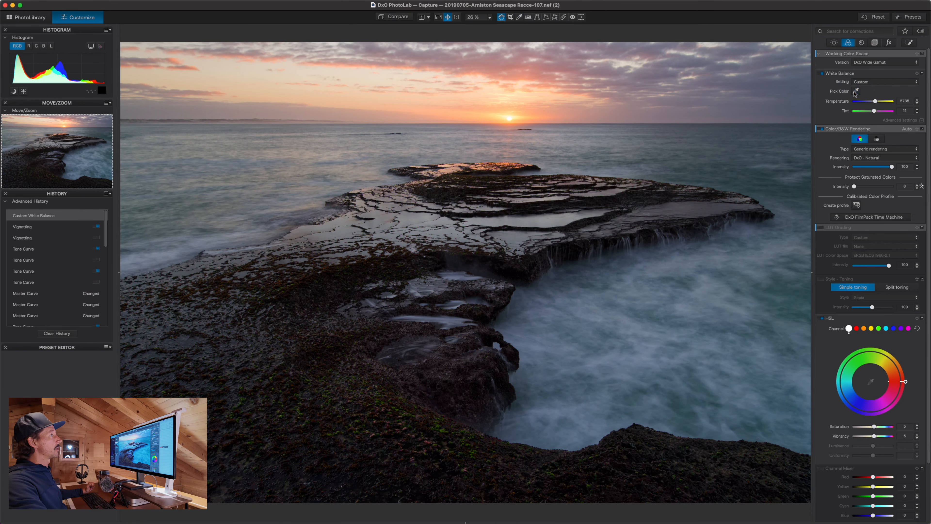
click(56, 231)
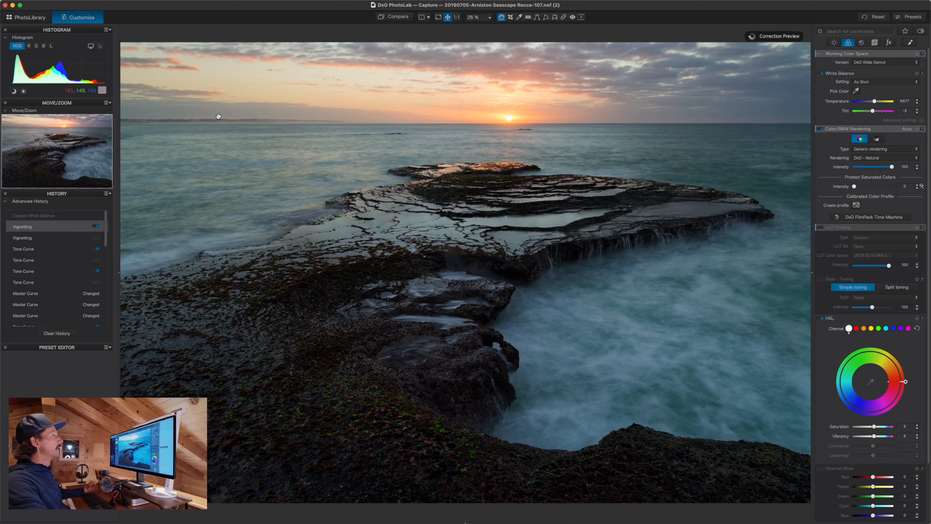
Set the White Balance temperature to 5677 K and compare the photo with White Balance off and on.
click(873, 83)
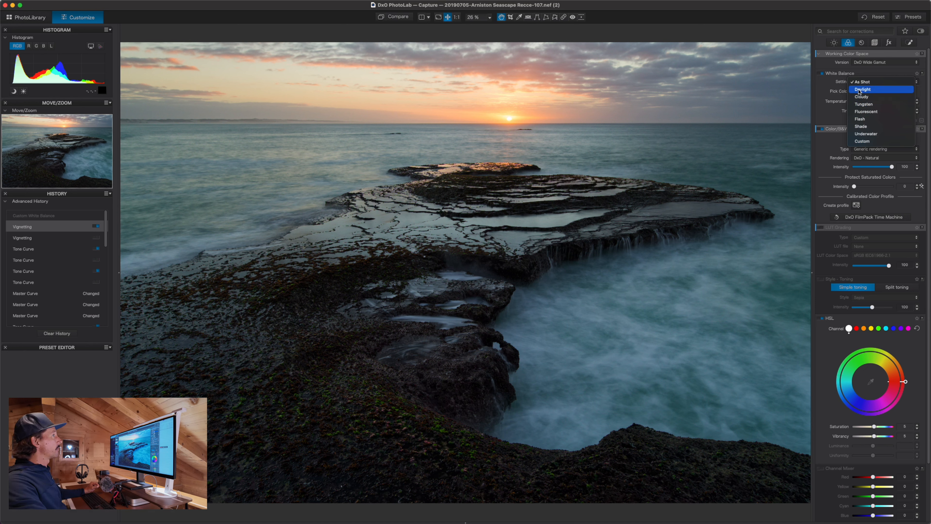
click(830, 84)
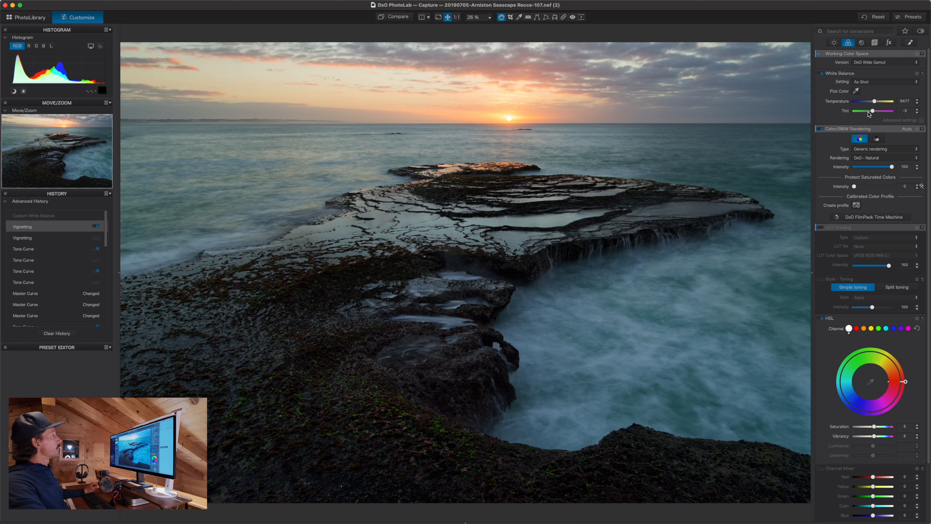
click(918, 102)
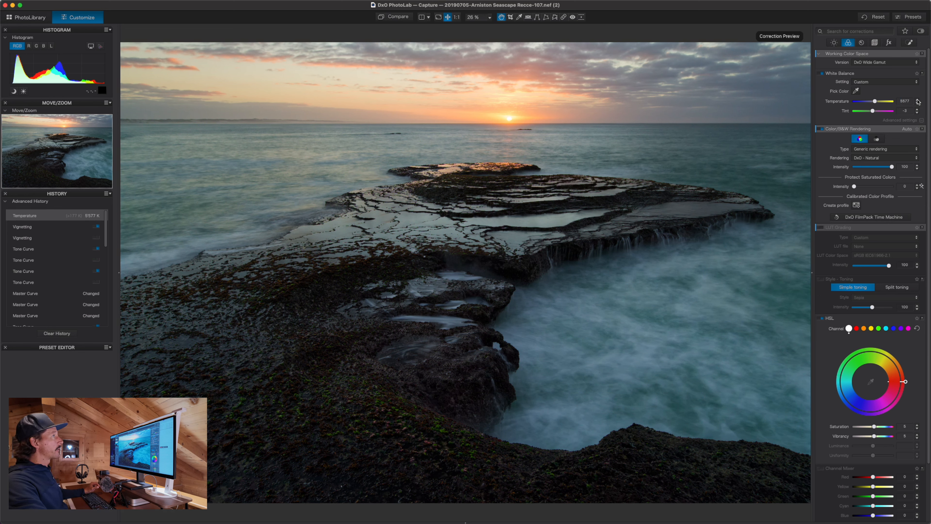
click(918, 102)
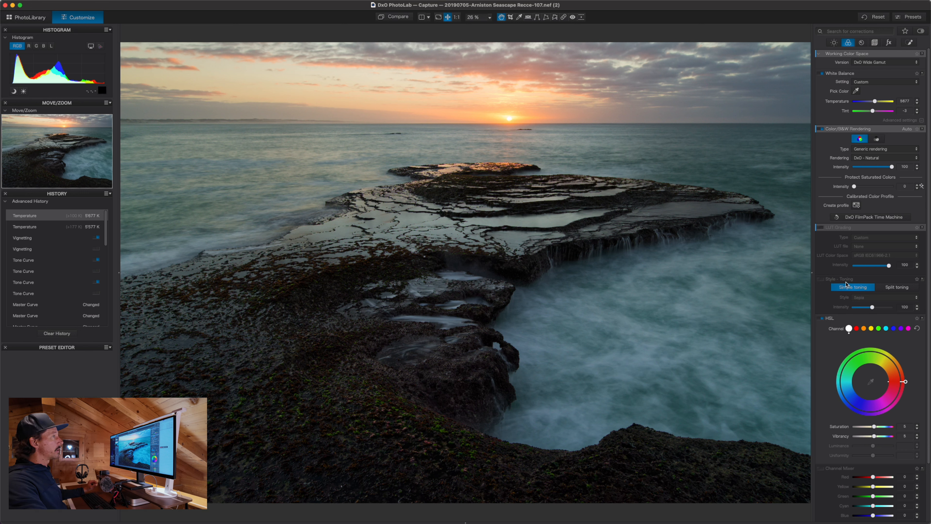
click(821, 74)
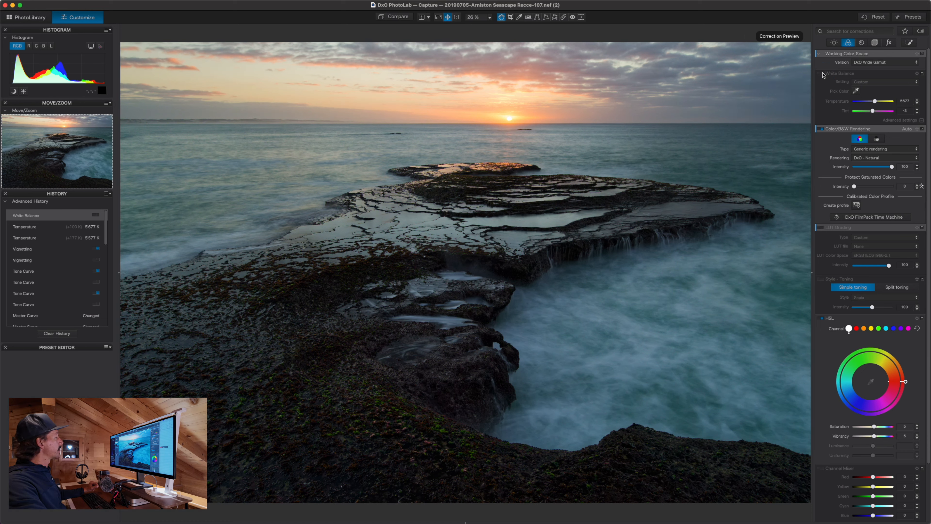
click(821, 74)
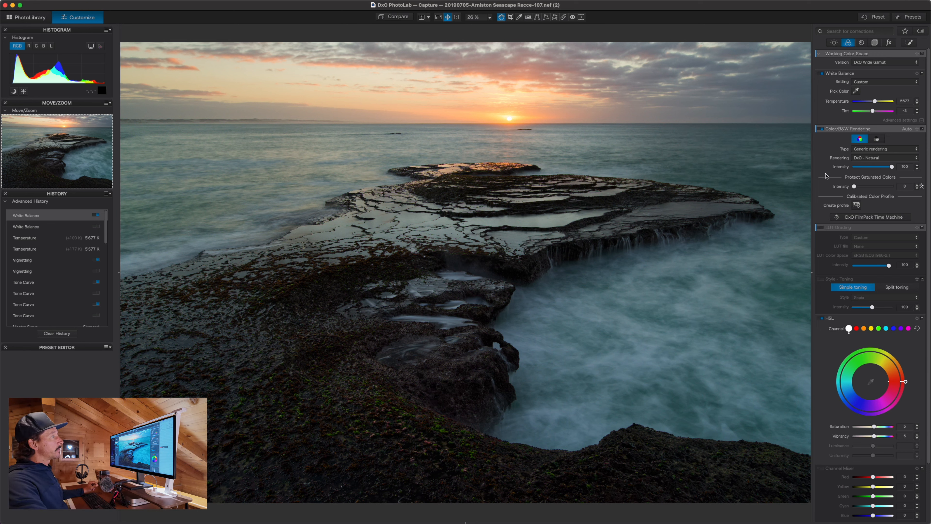
Try the Camera Body color rendering type with the Nikon D4s, D750, D810, D810A profile.
mouse_move(832, 131)
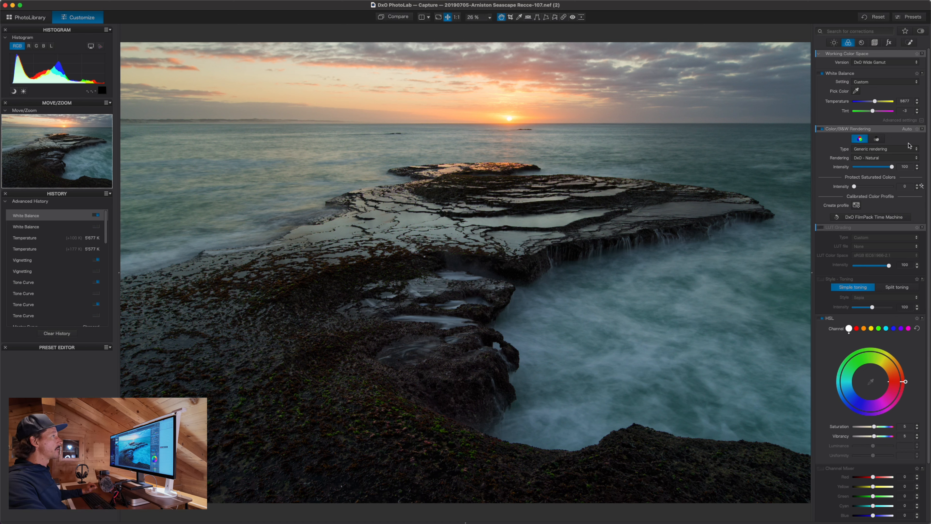
click(868, 151)
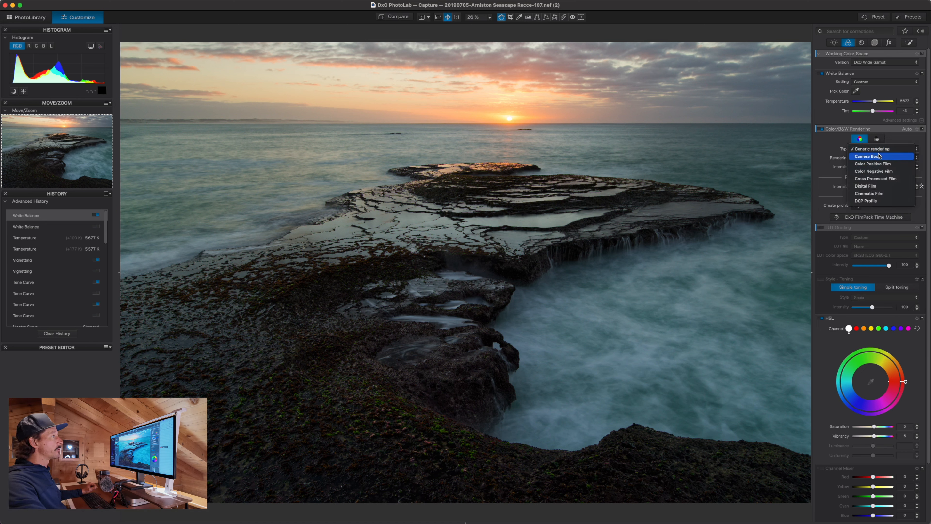
click(876, 157)
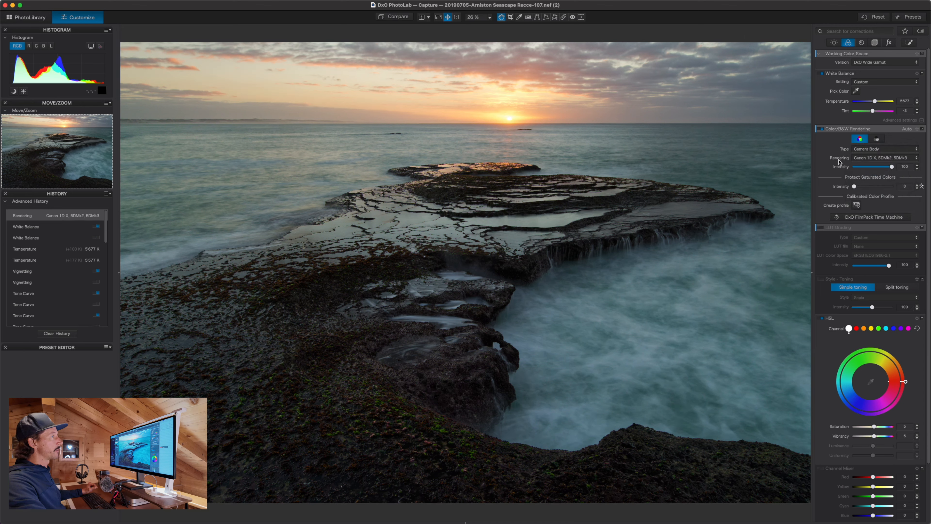
click(855, 159)
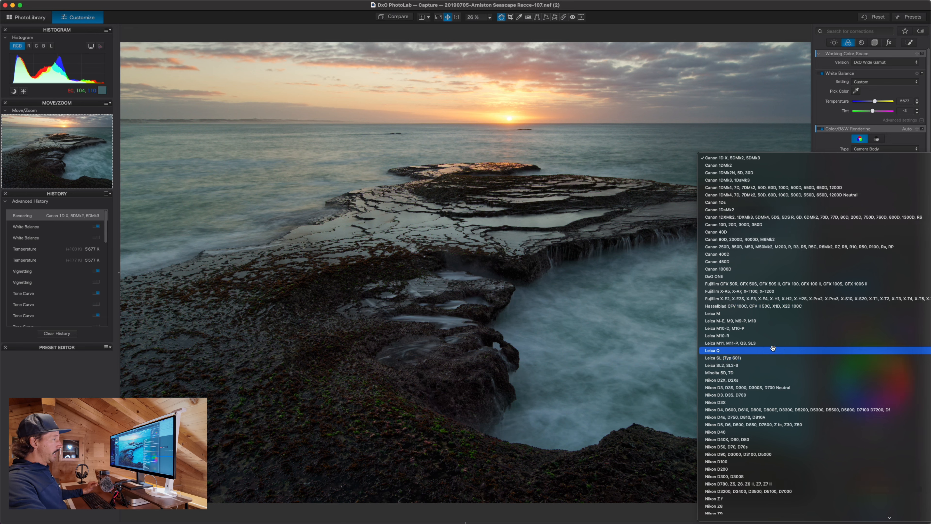
scroll(764, 455, down, 5)
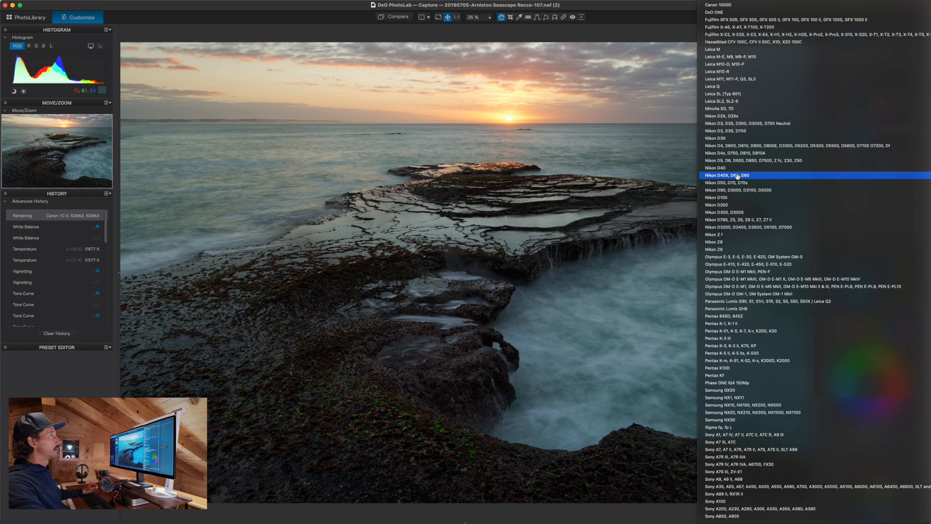
click(741, 151)
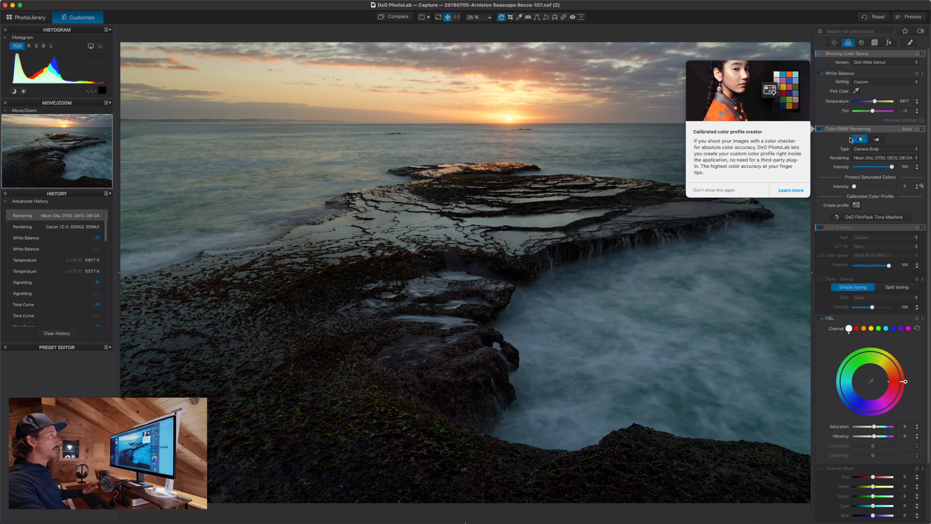
Compare the Nikon rendering with the previous one in the edit history, and go back to the Generic rendering, DxO - Natural state.
click(54, 240)
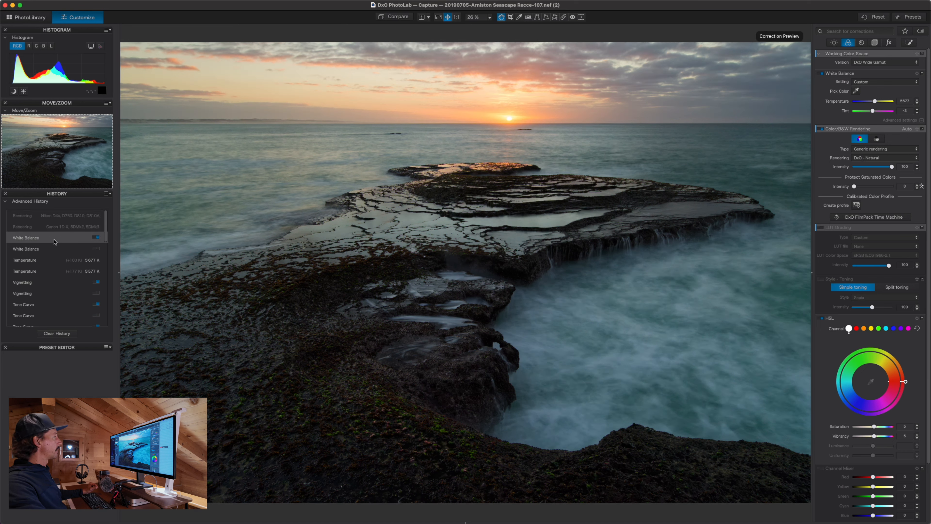
click(55, 218)
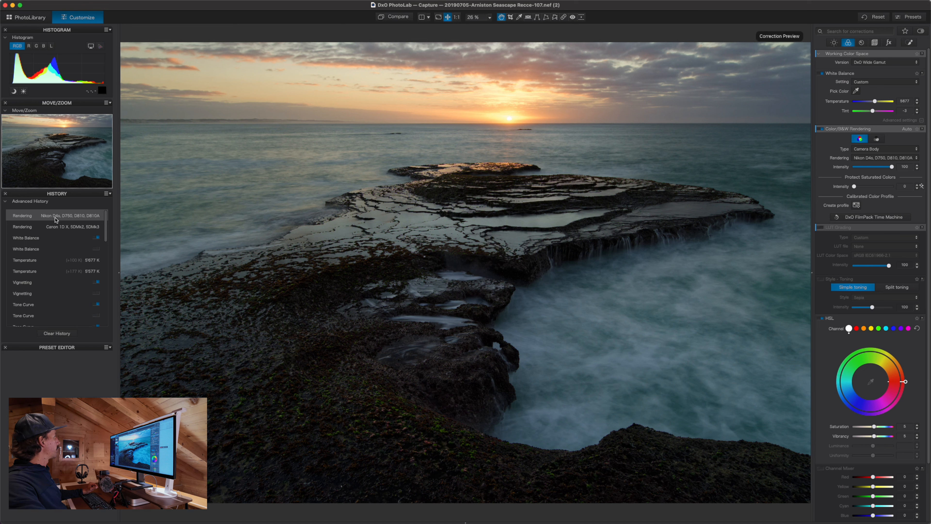
click(55, 238)
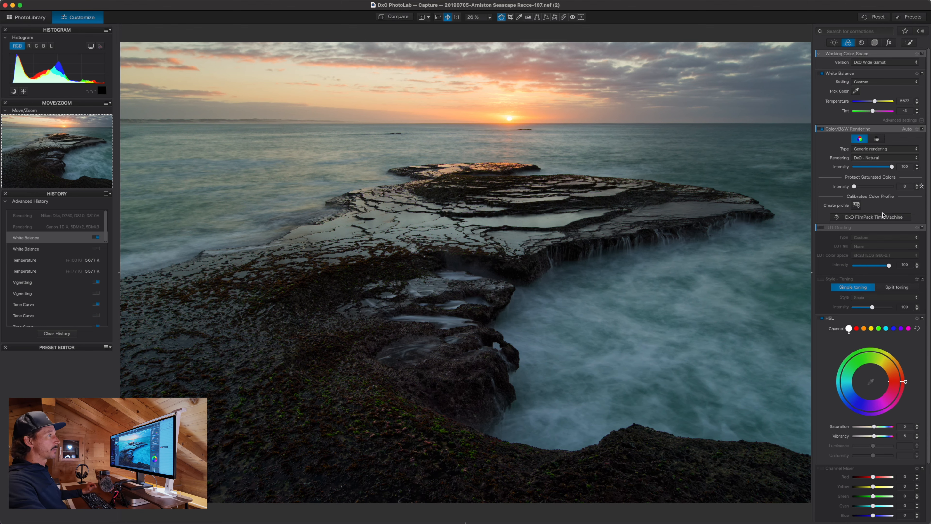
Enable Style - Toning and switch it to split toning, keeping Sepia for the highlights.
mouse_move(872, 227)
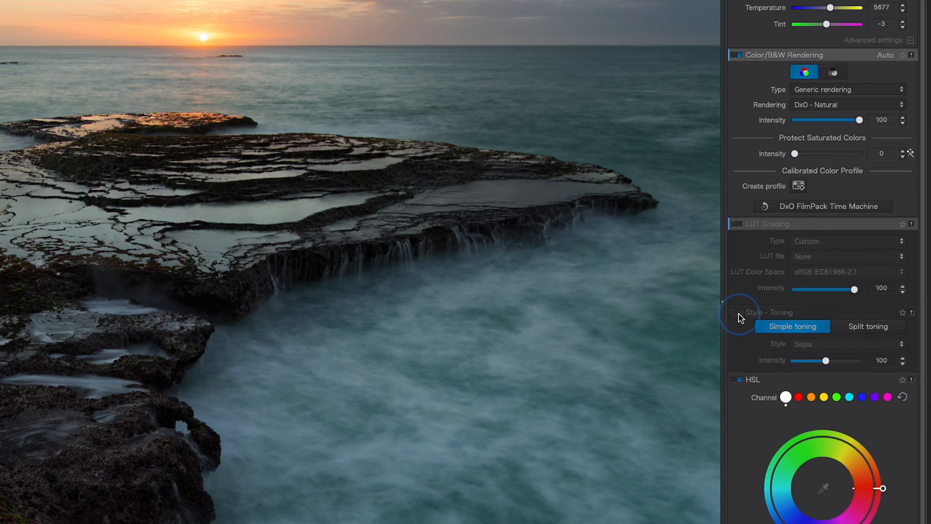
click(820, 280)
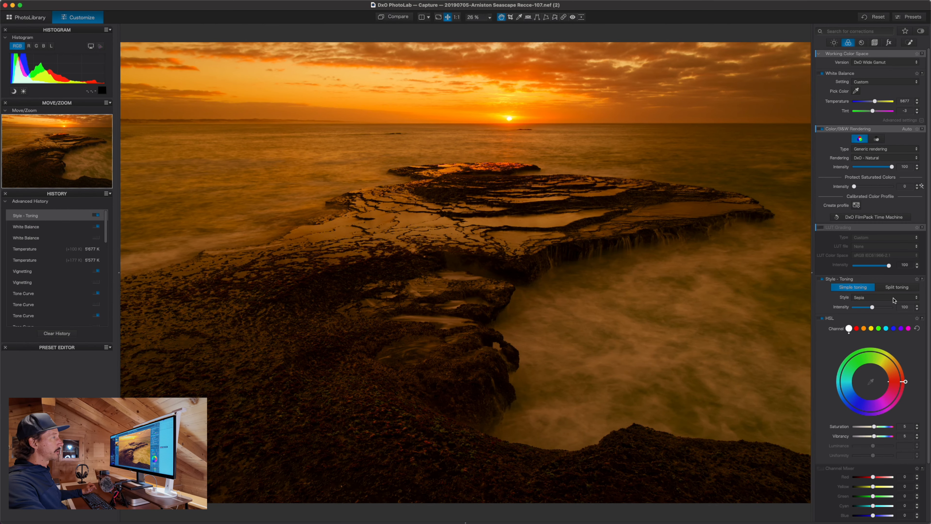
click(896, 289)
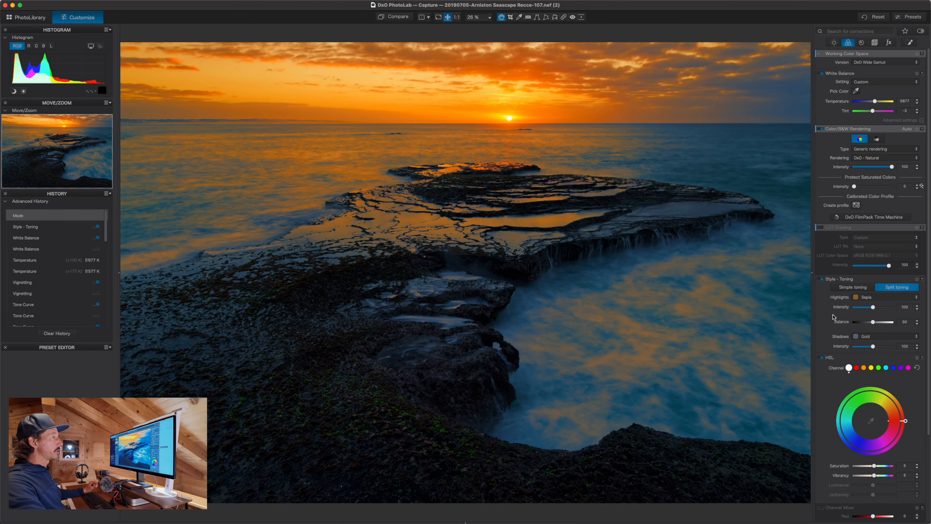
click(858, 298)
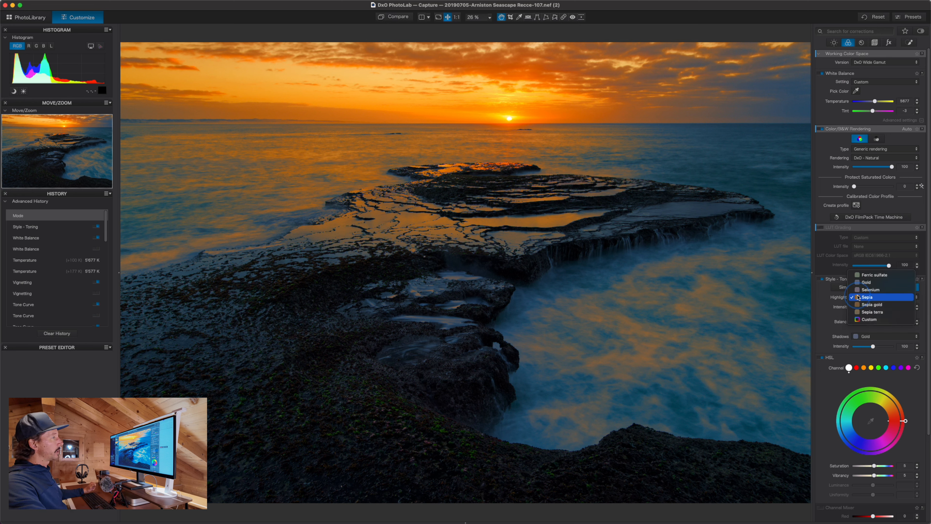
click(890, 299)
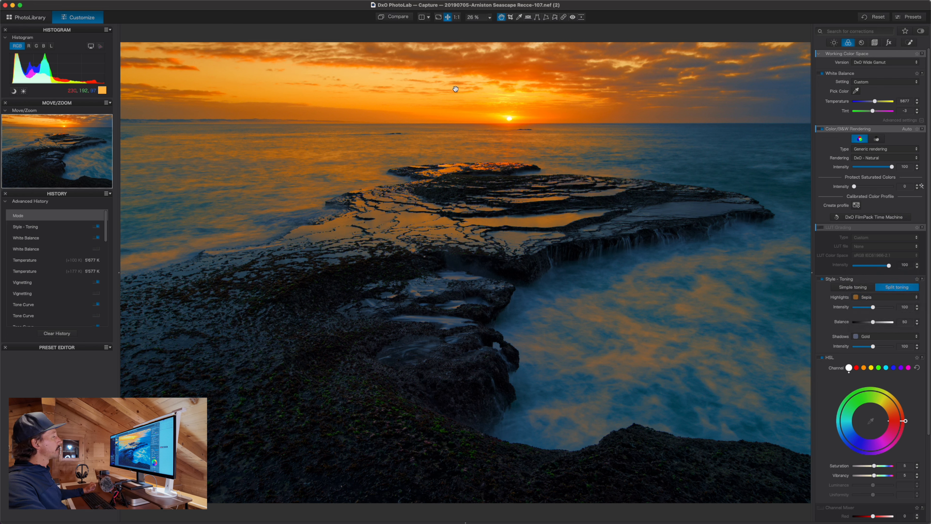
Try Selenium as the split-toning shadow tone and return the shadows to Gold.
click(877, 337)
click(877, 337)
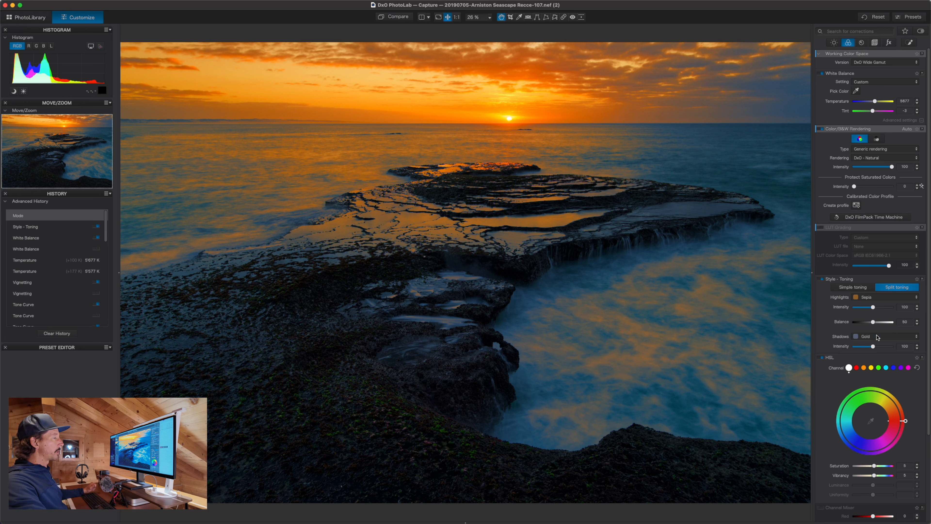
click(873, 342)
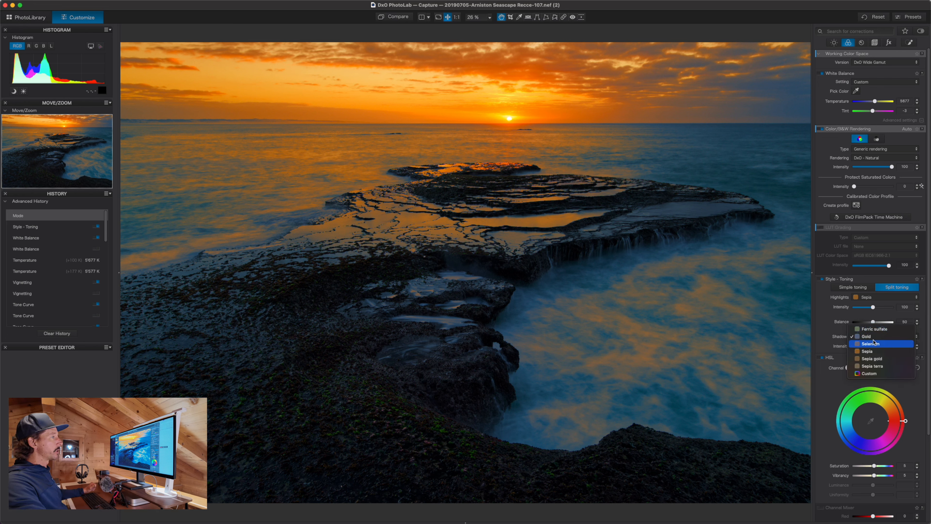
click(874, 347)
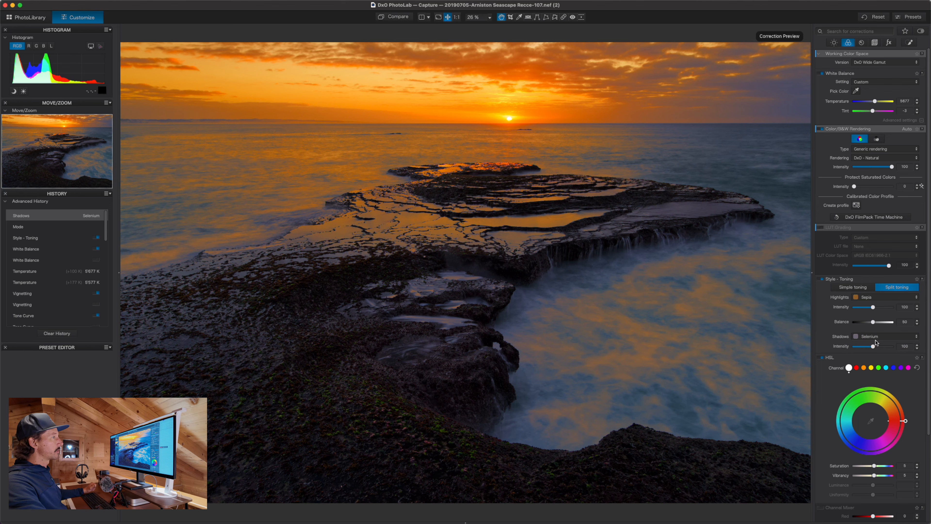
click(875, 340)
click(872, 330)
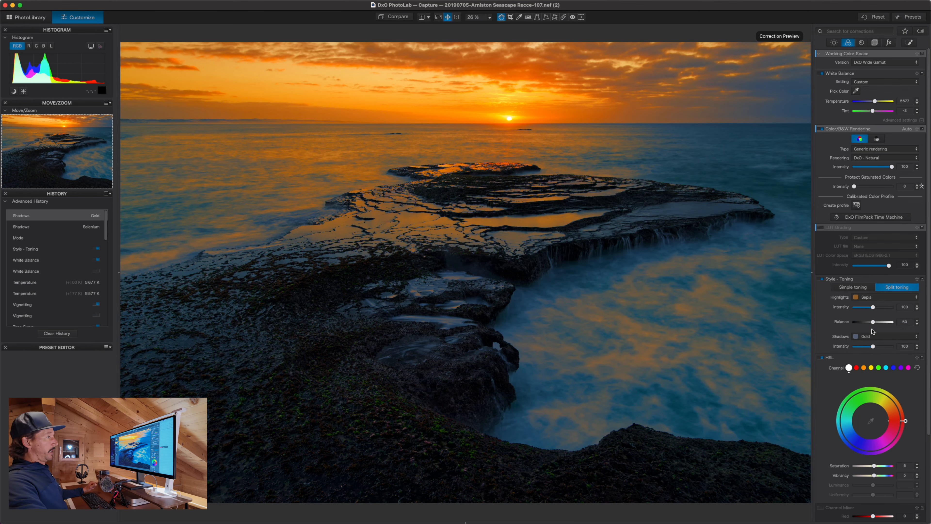
Reduce both split-toning intensities to 0, and raise them to 25 for the Sepia highlights and 10 for the Gold shadows.
drag(873, 306, 854, 306)
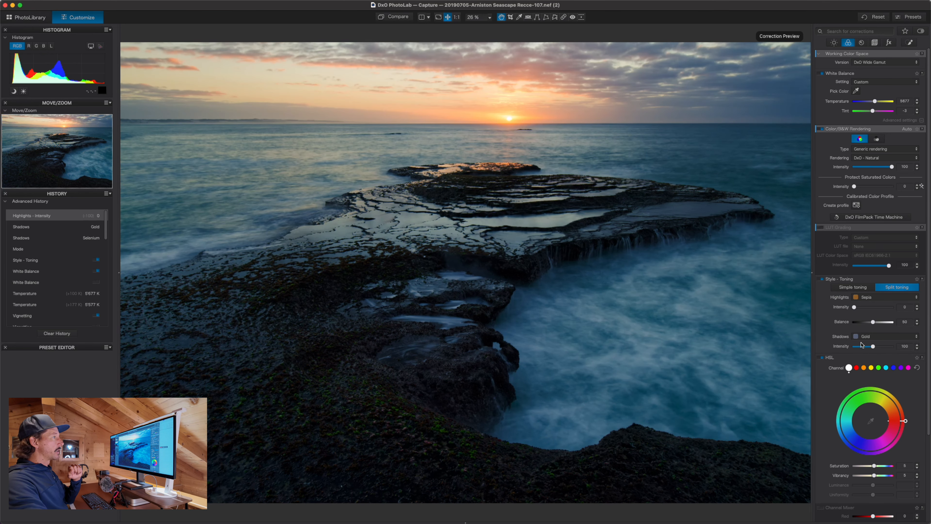
drag(875, 348, 836, 348)
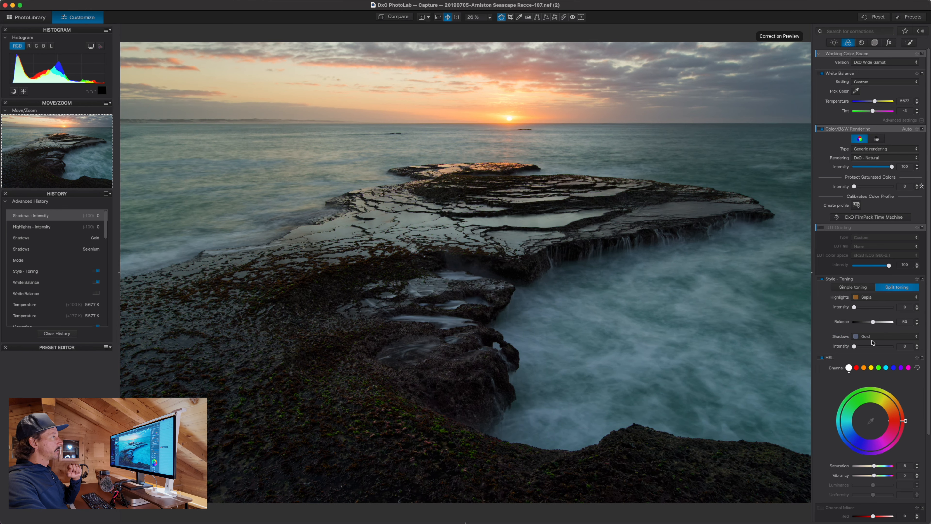
click(854, 308)
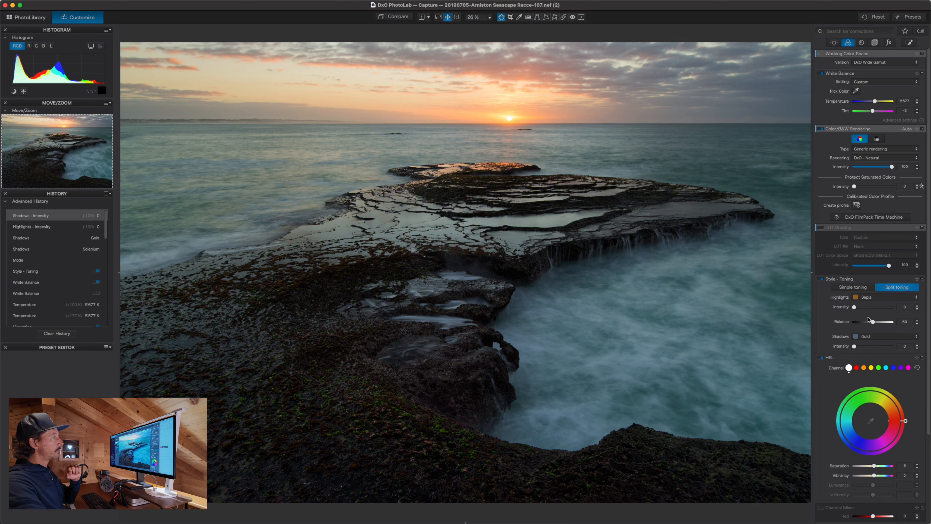
drag(854, 309, 860, 309)
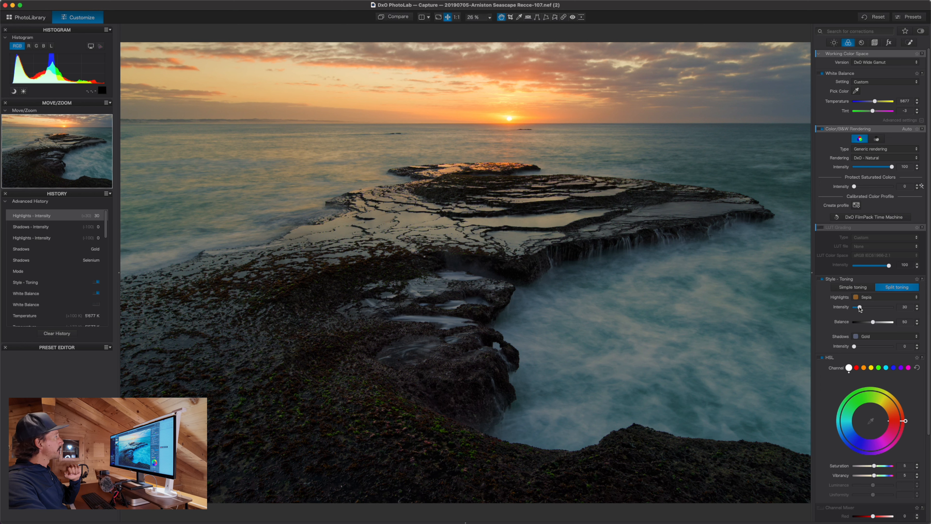
click(860, 309)
drag(860, 309, 859, 311)
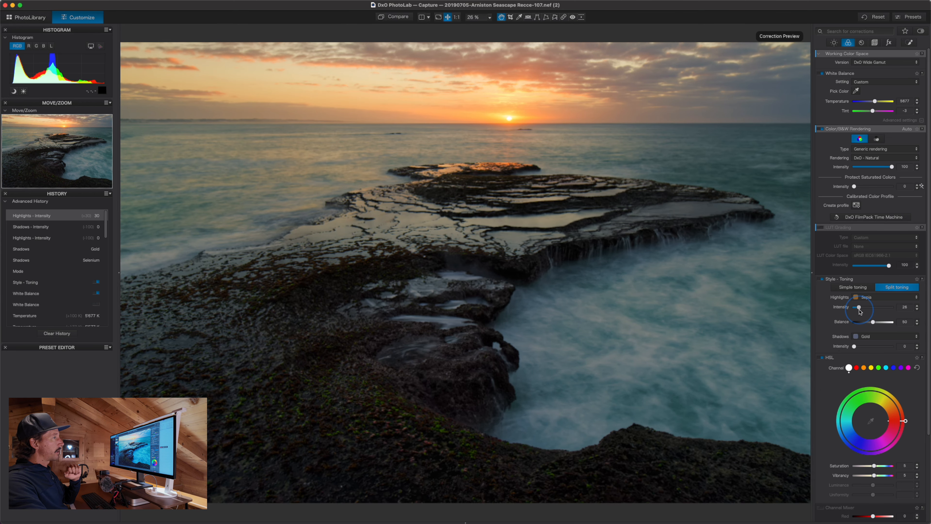
drag(860, 312, 861, 310)
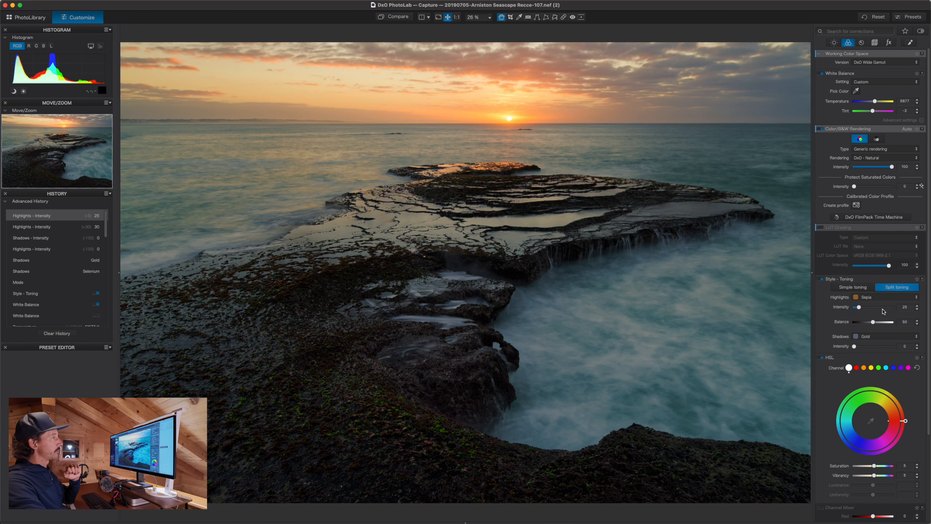
click(855, 347)
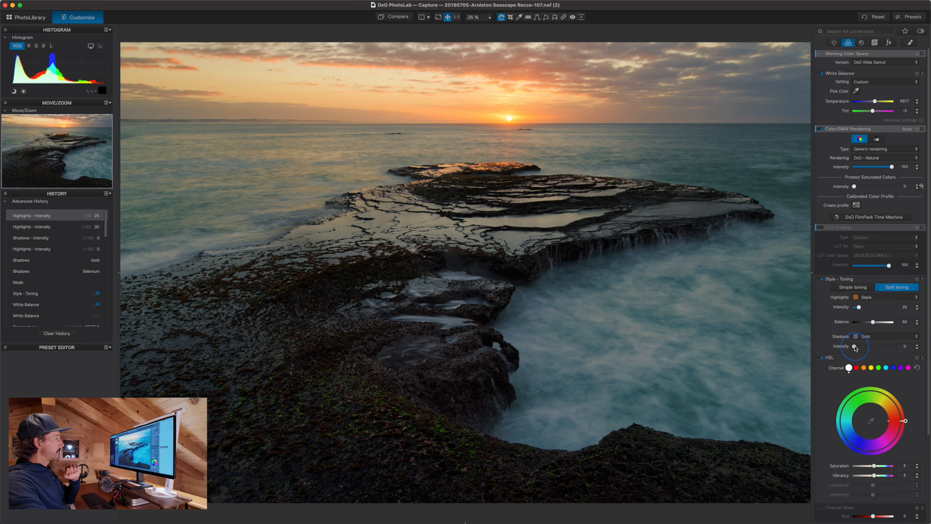
mouse_move(855, 347)
mouse_down()
mouse_move(871, 347)
mouse_move(837, 346)
mouse_move(857, 348)
mouse_up()
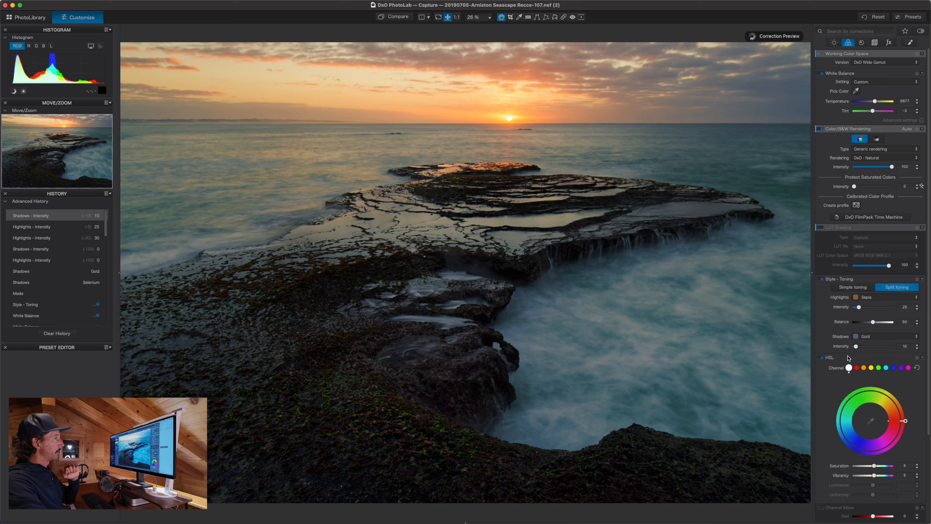
Compare the photo with Style - Toning off and on, and with the uncorrected image.
click(822, 279)
click(822, 280)
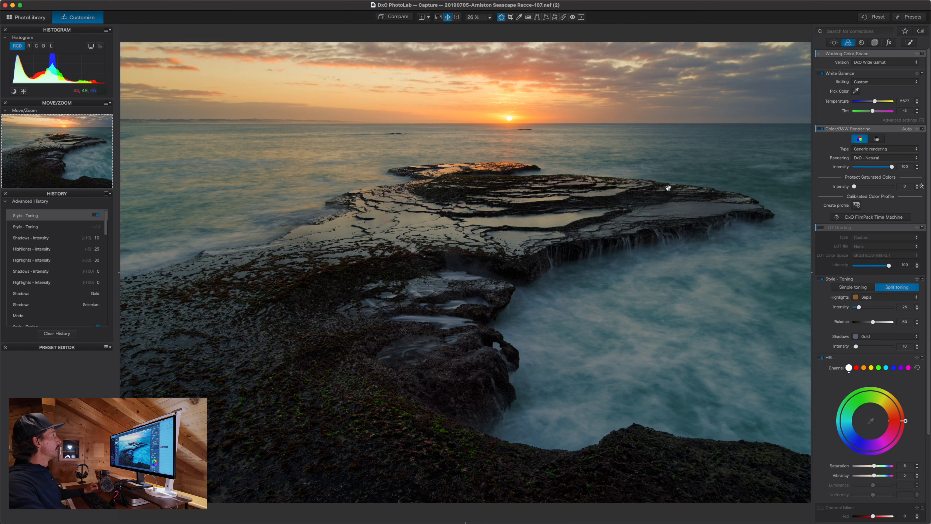
click(407, 21)
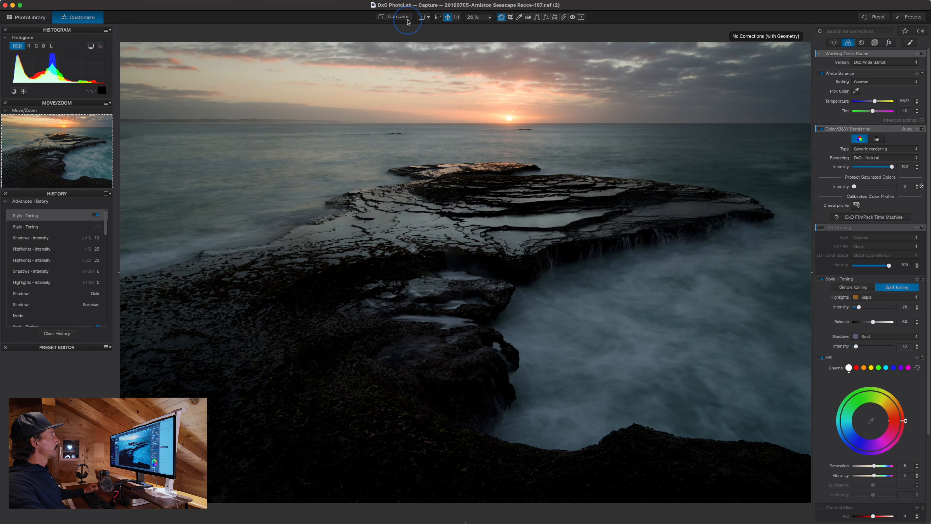
click(407, 21)
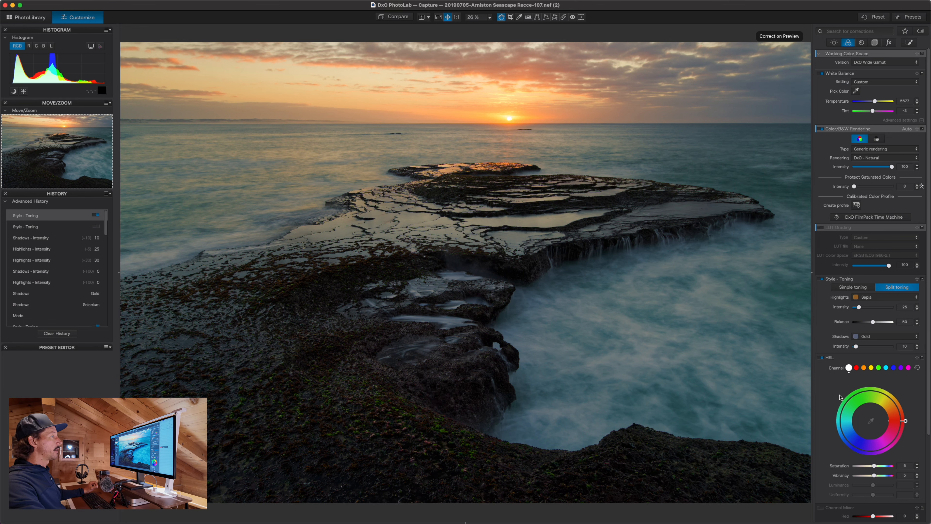
Review the remaining color corrections down to Soft Proofing, and open the detail corrections with DxO Denoising Technologies.
scroll(840, 397, down, 5)
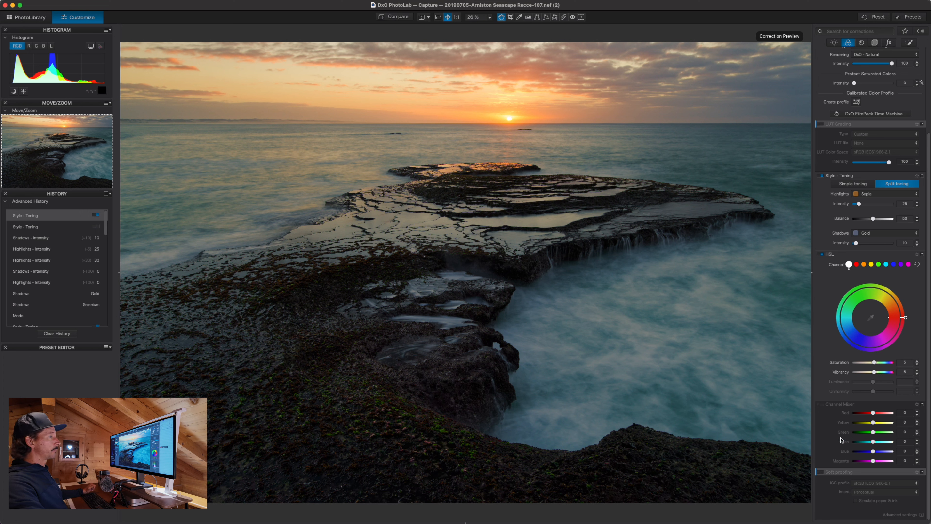
mouse_move(829, 470)
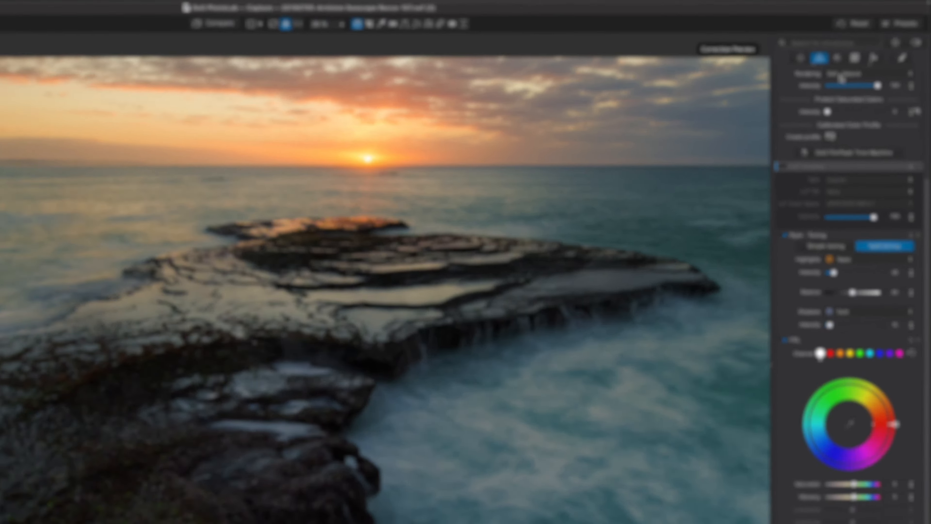
scroll(870, 103, up, 5)
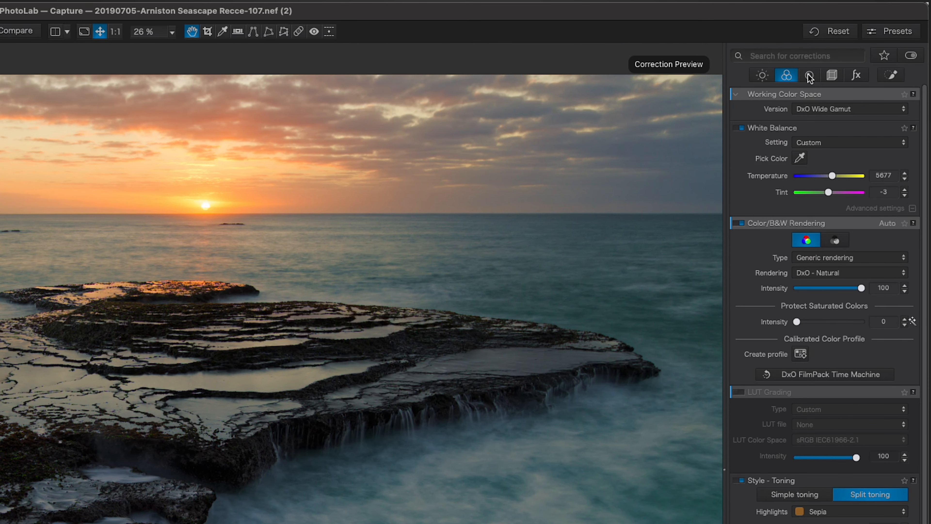
click(809, 76)
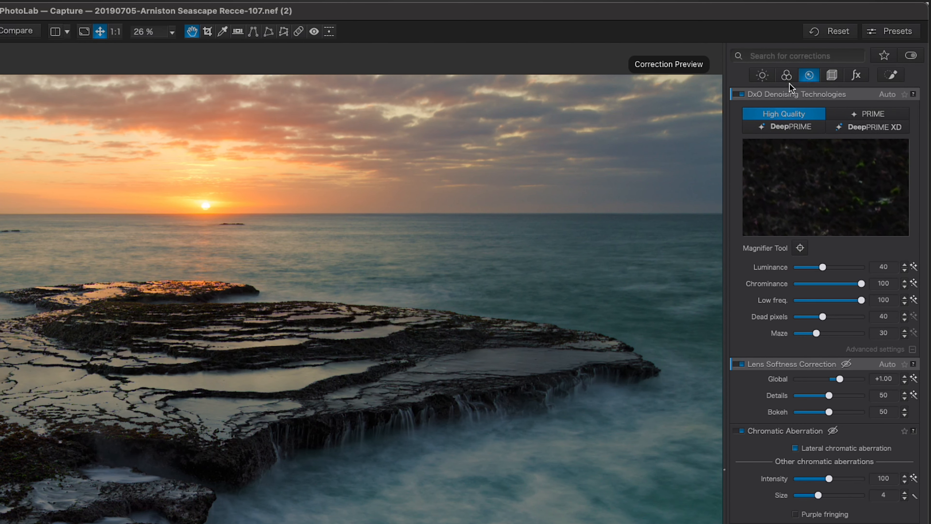
mouse_move(760, 93)
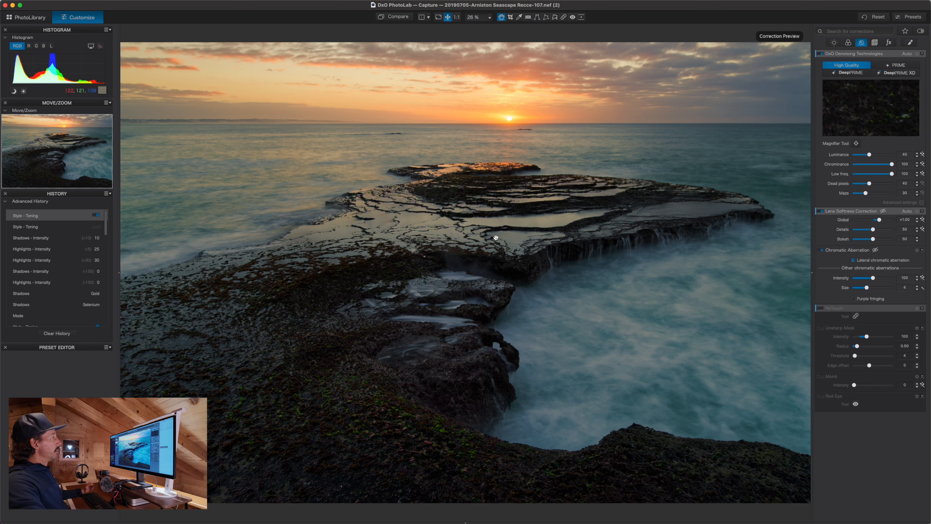
Examine noise and detail at 100% in the dark foreground rocks, the sunrise sky, the sea and the wet rock shelf.
click(403, 404)
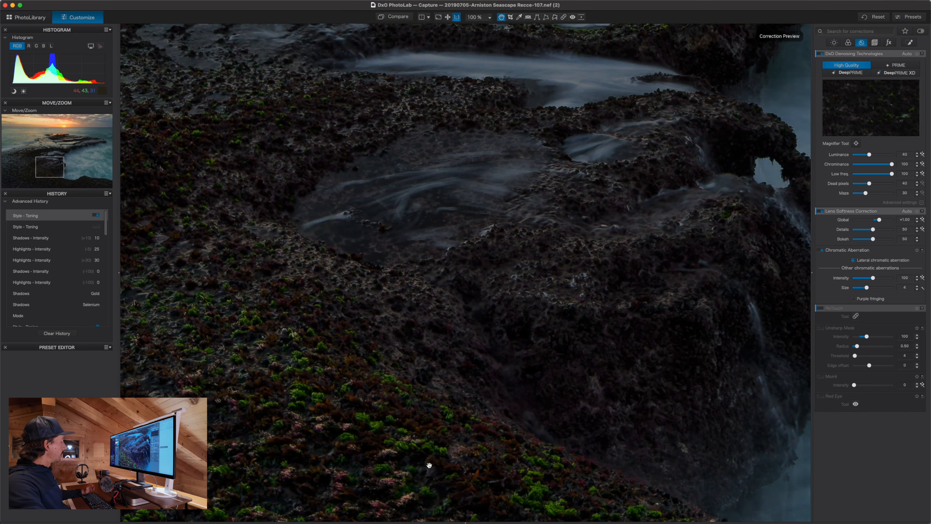
drag(351, 305, 482, 256)
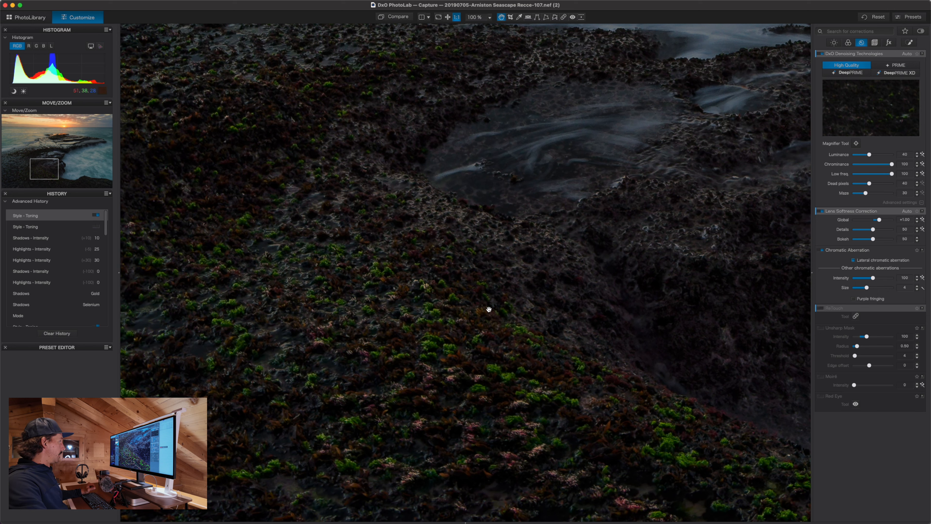
drag(550, 139, 556, 293)
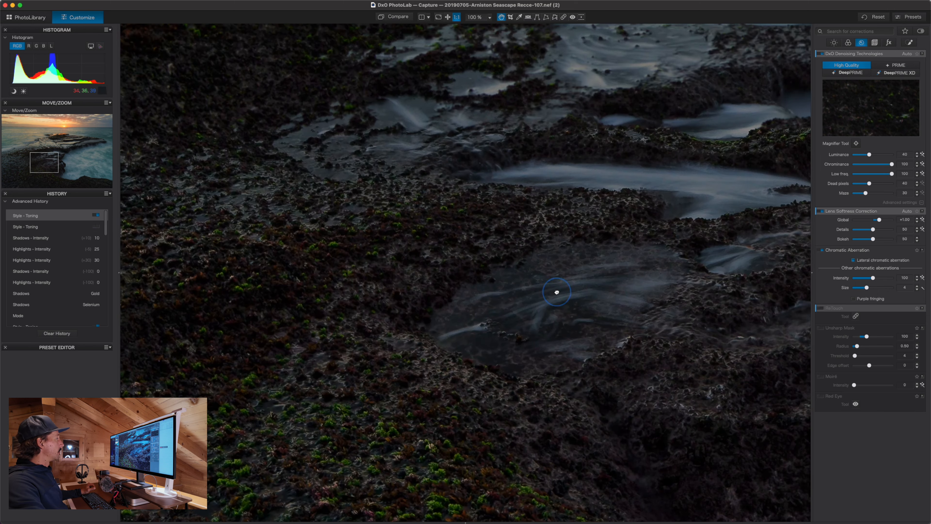
drag(532, 210, 501, 374)
drag(482, 187, 436, 418)
drag(549, 195, 509, 377)
drag(621, 217, 565, 361)
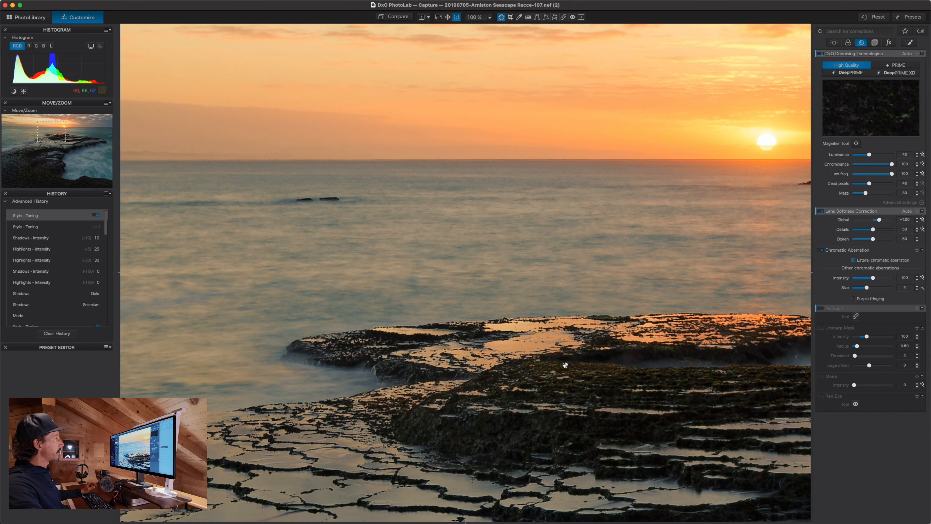
drag(625, 228, 554, 300)
drag(661, 250, 407, 339)
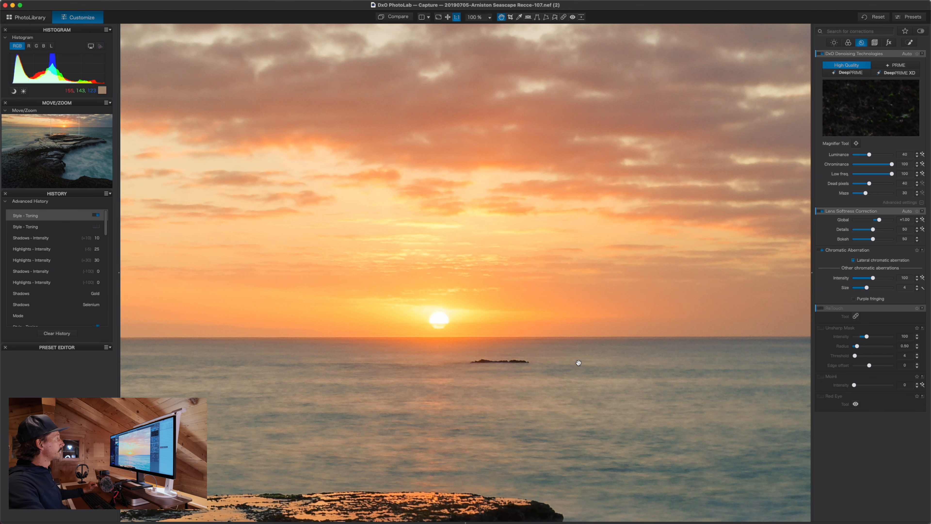
drag(578, 362, 387, 284)
drag(654, 271, 525, 162)
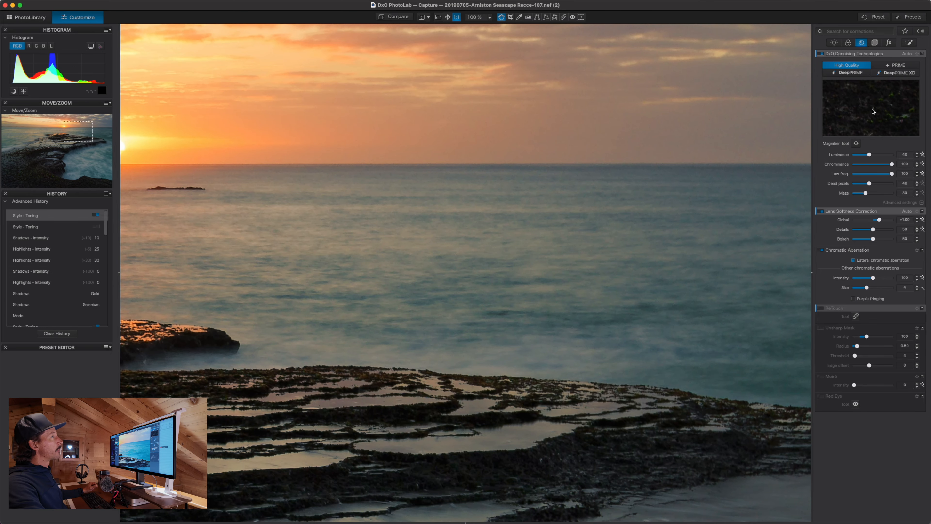
drag(277, 386, 626, 305)
drag(539, 341, 536, 197)
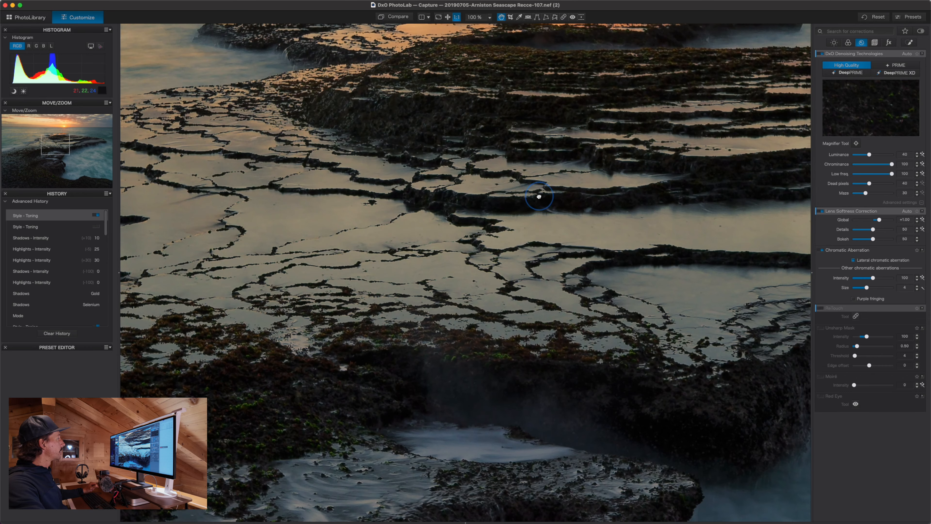
Center the denoising magnifier on the seaweed-covered edge of the wet rock shelf and set noise reduction to DeepPRIME XD.
click(857, 144)
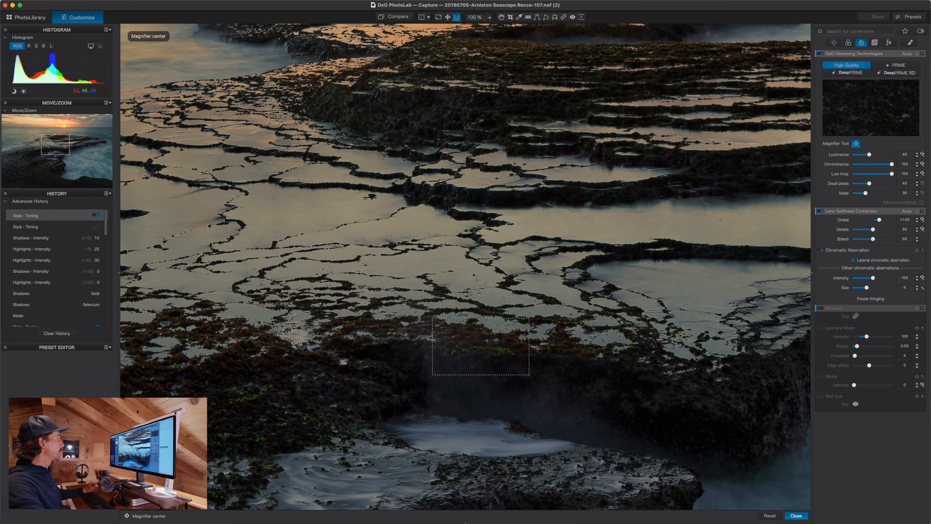
click(320, 330)
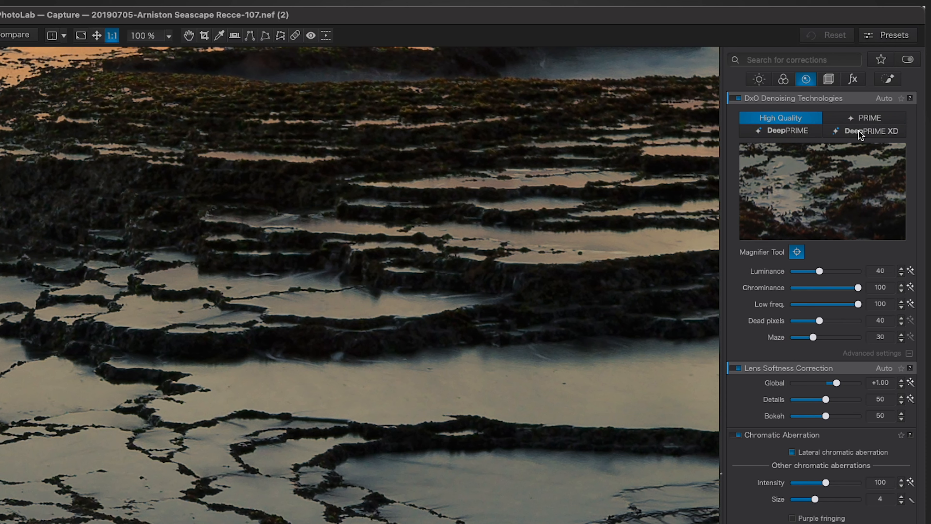
click(858, 130)
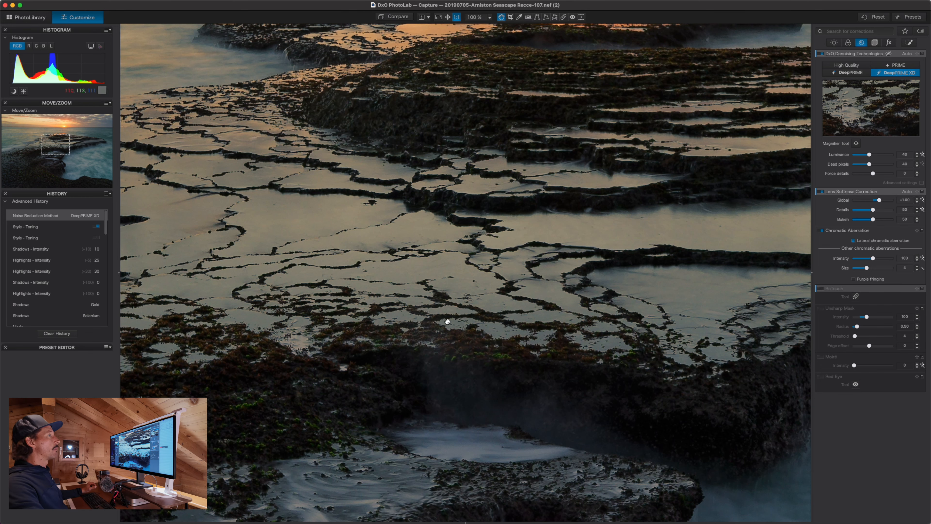
Examine the denoised seaweed-covered edge of the wet rock shelf at 100%, finishing with the whole photo in view.
drag(369, 331, 468, 305)
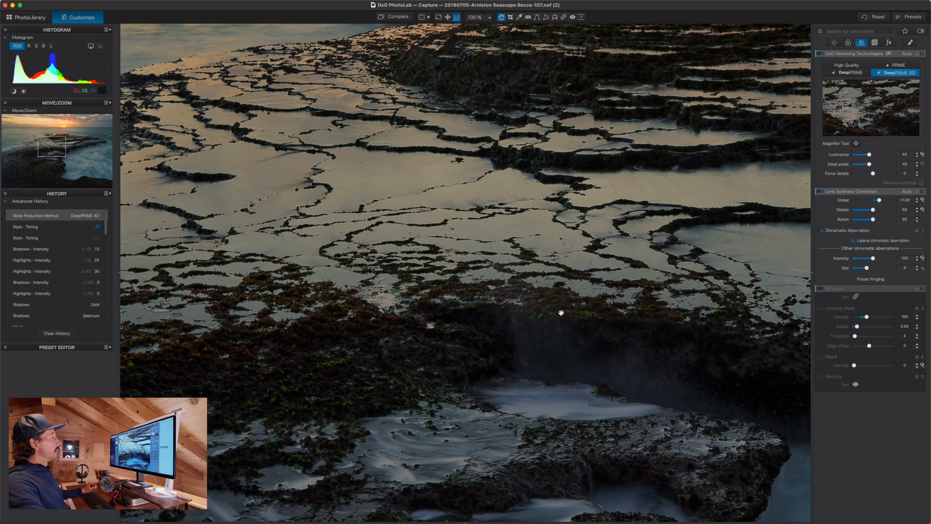
drag(528, 289, 525, 257)
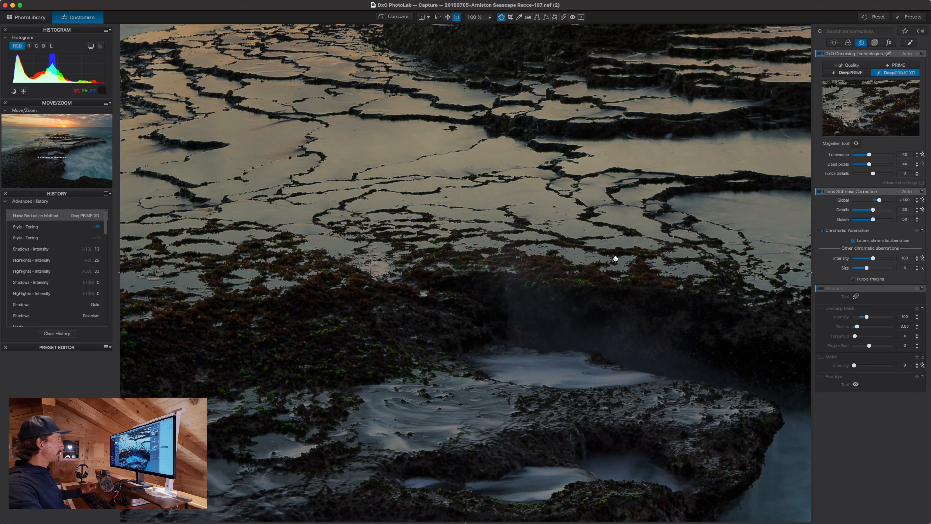
drag(534, 242, 479, 296)
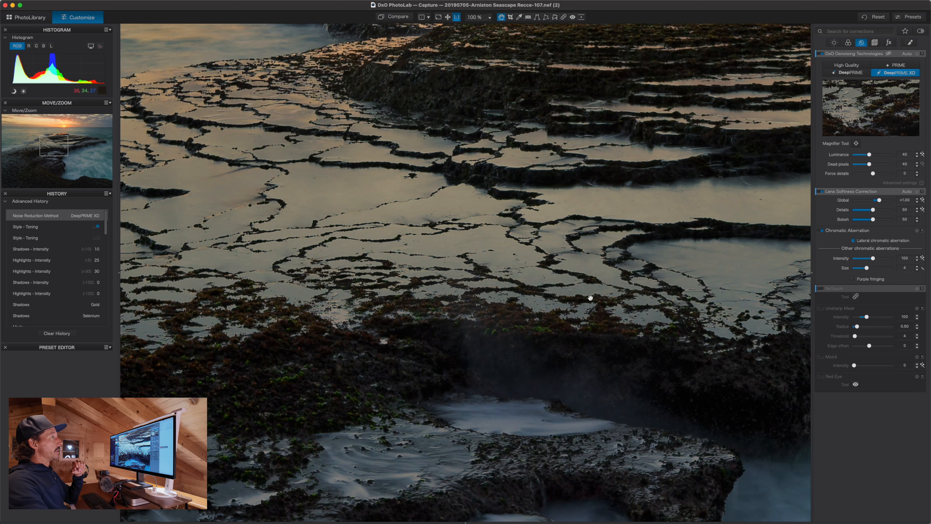
mouse_move(818, 200)
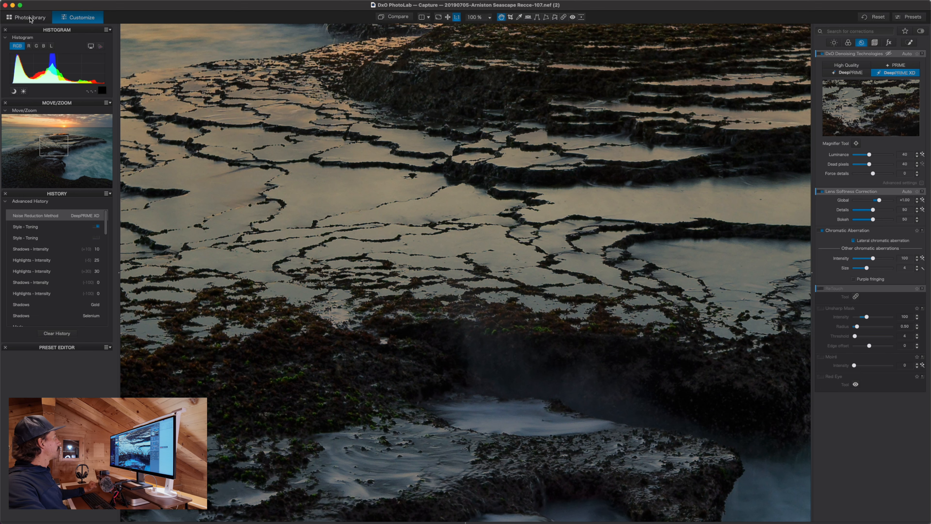
key(super+0)
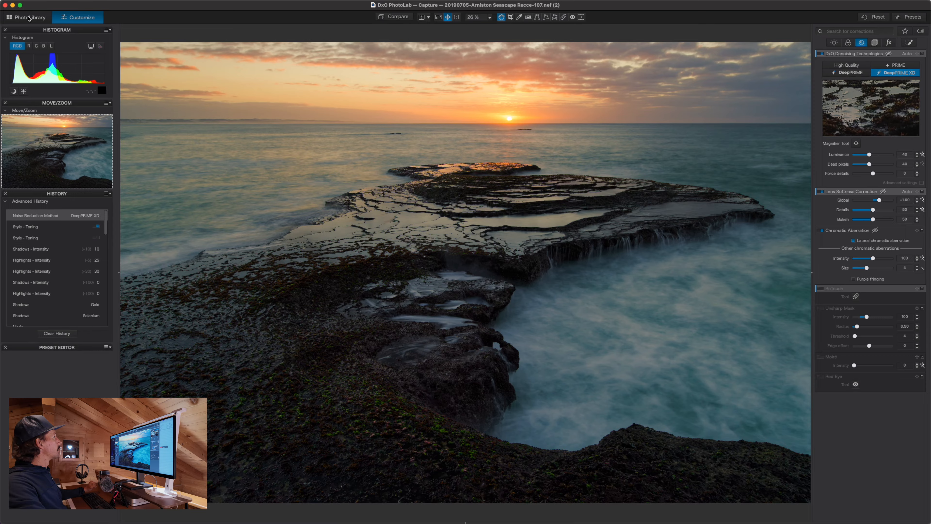
click(29, 18)
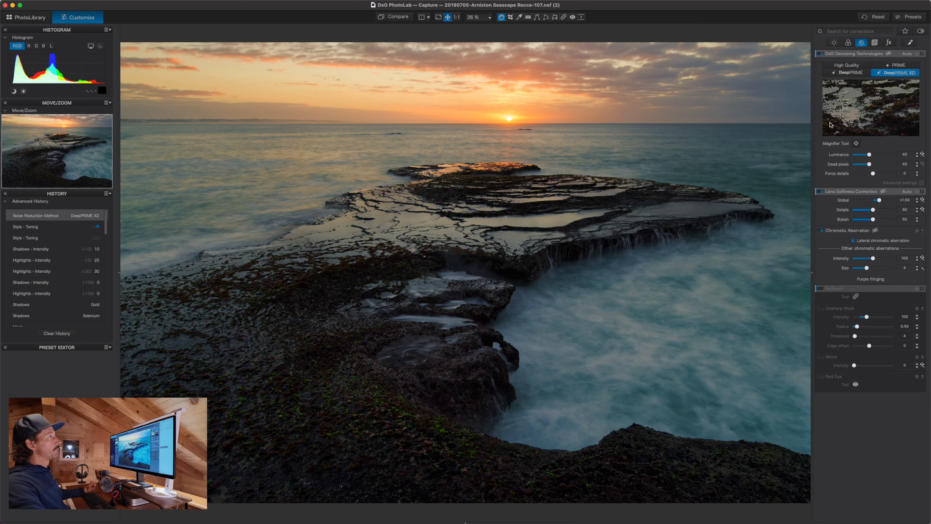
Examine sharpness and detail at 100% across the rock shelf, tidal pools and mossy foreground rocks.
mouse_move(862, 194)
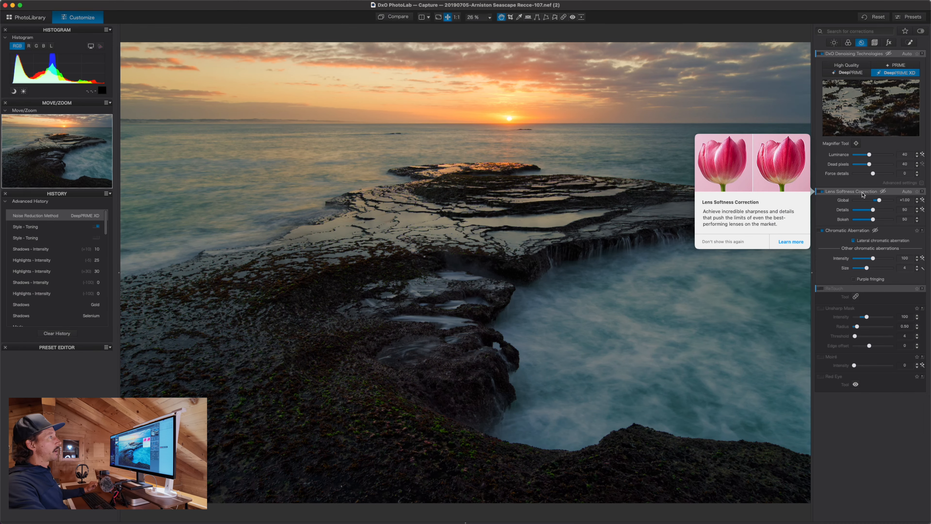
click(443, 260)
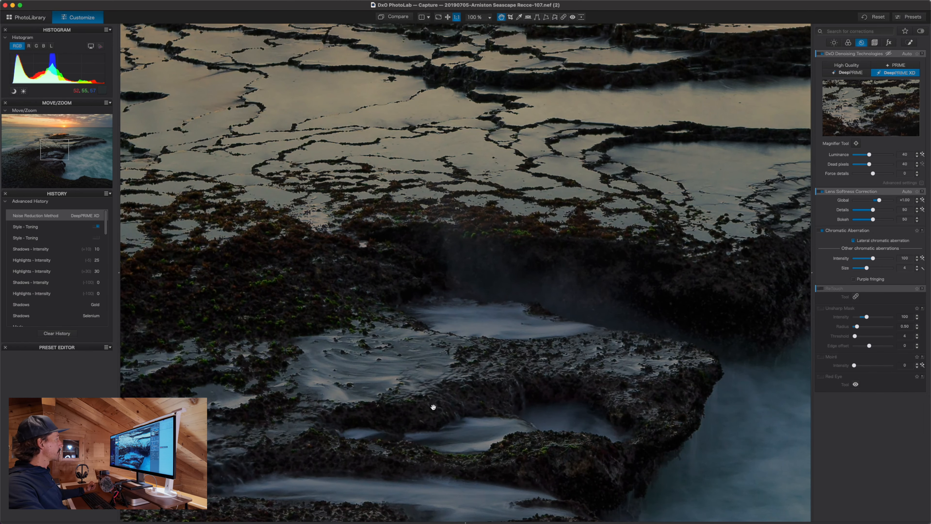
drag(311, 337, 555, 368)
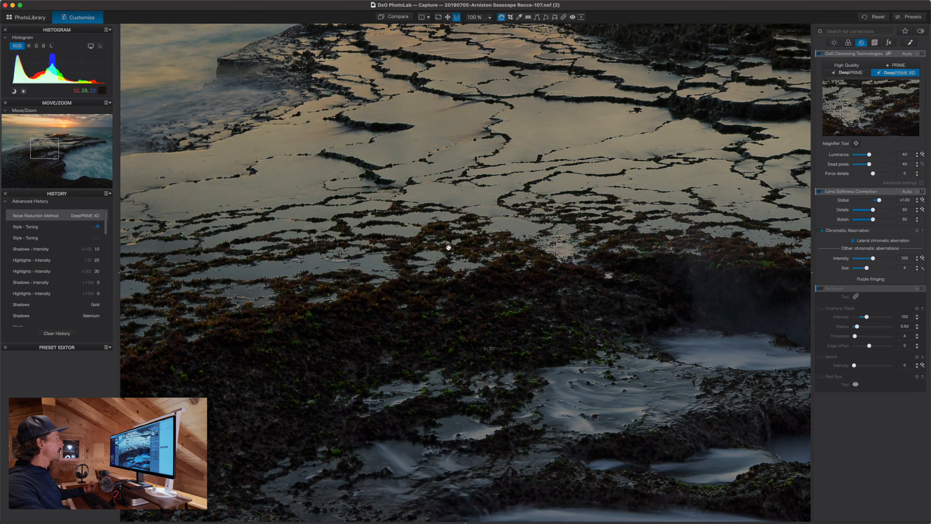
drag(603, 267, 577, 121)
drag(536, 354, 520, 214)
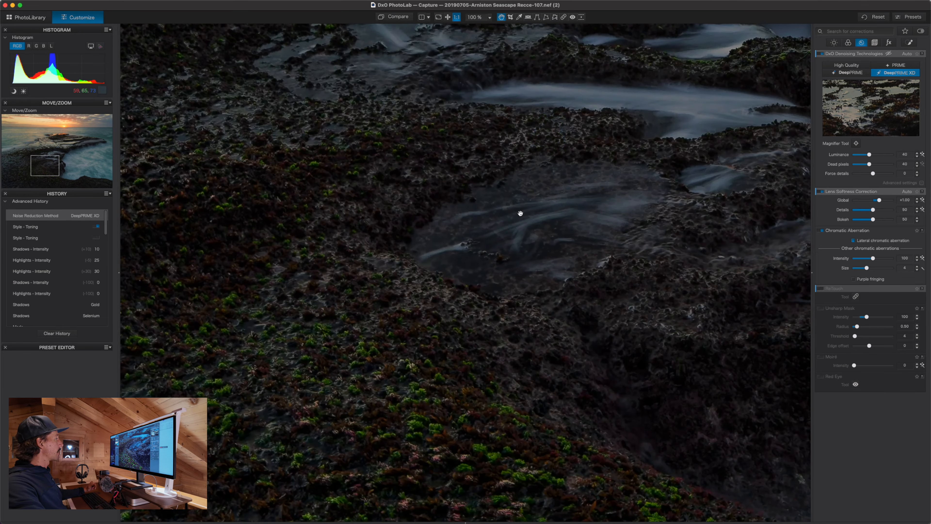
drag(473, 175, 509, 484)
drag(652, 139, 382, 392)
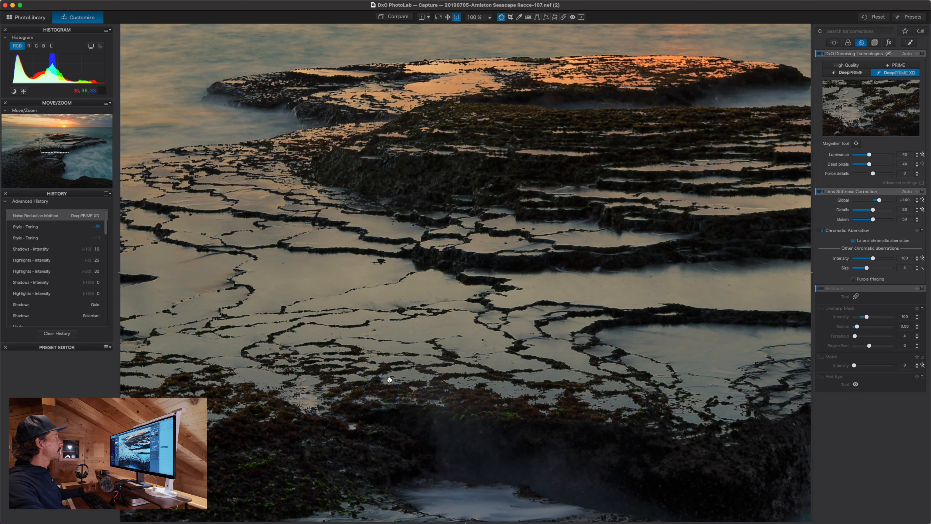
drag(530, 367, 525, 297)
Compare the rock shelf at 100% with Lens Softness Correction off and on, ending with it enabled and the whole photo in view.
mouse_move(825, 190)
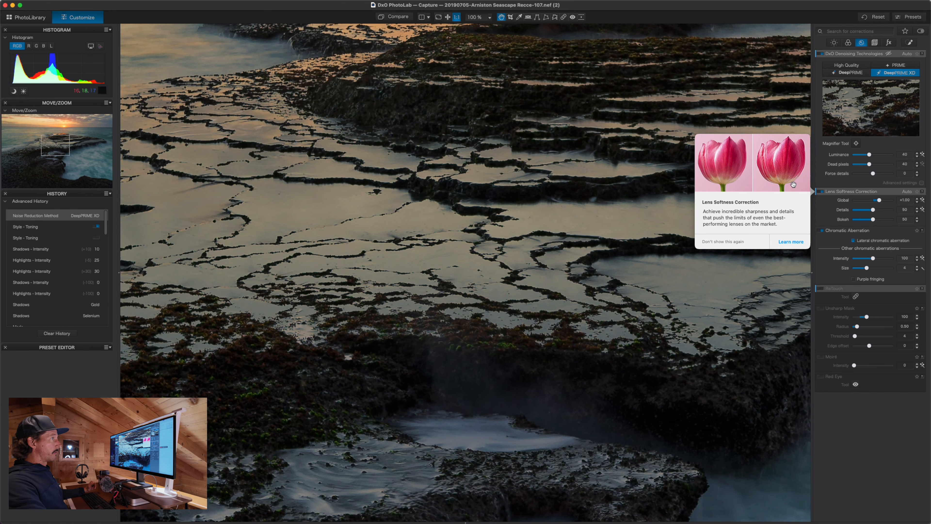
click(822, 191)
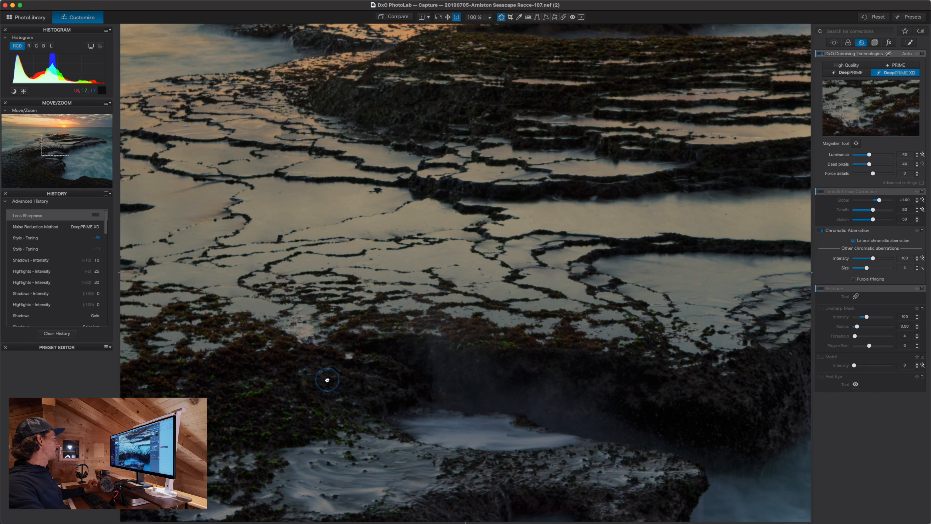
drag(342, 381, 357, 340)
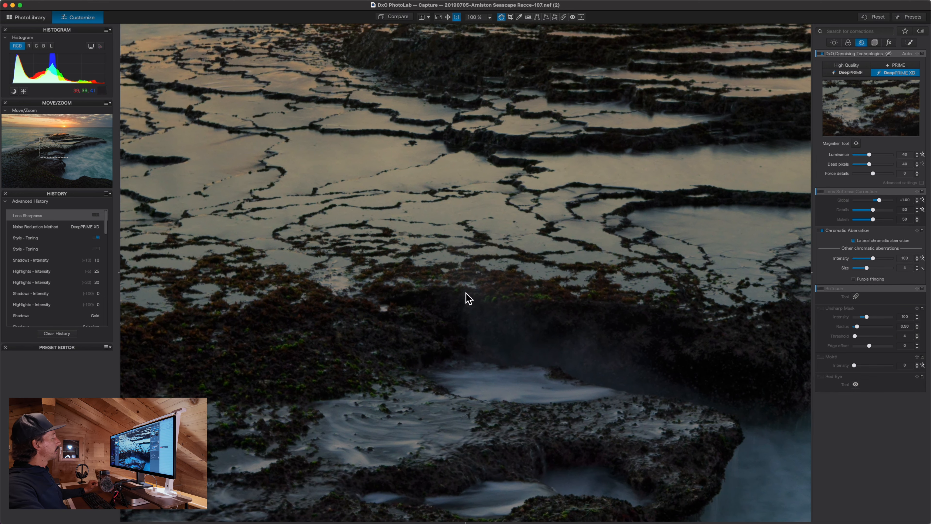
drag(441, 270, 438, 308)
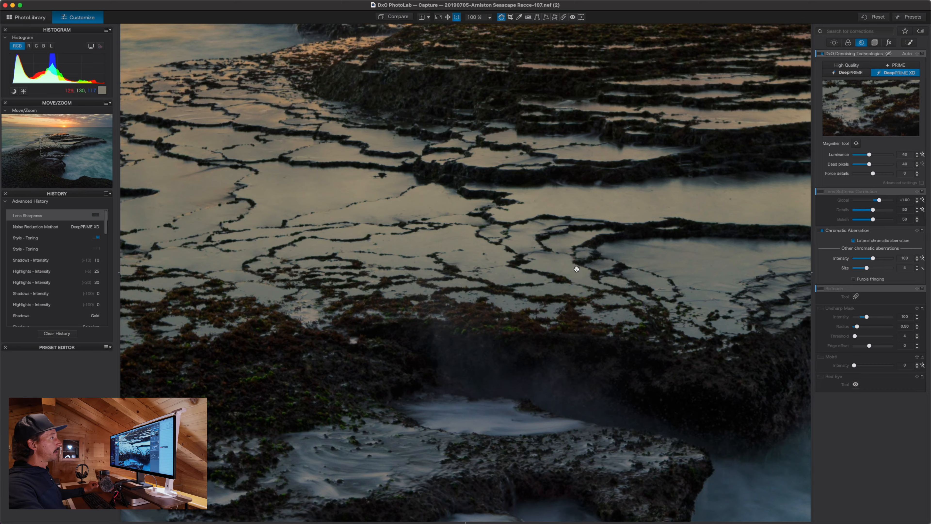
mouse_move(820, 192)
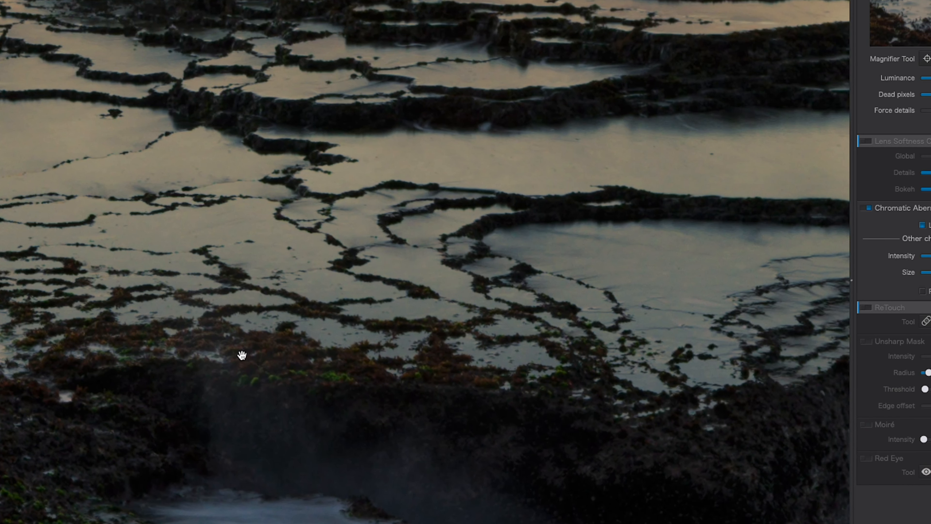
mouse_move(893, 131)
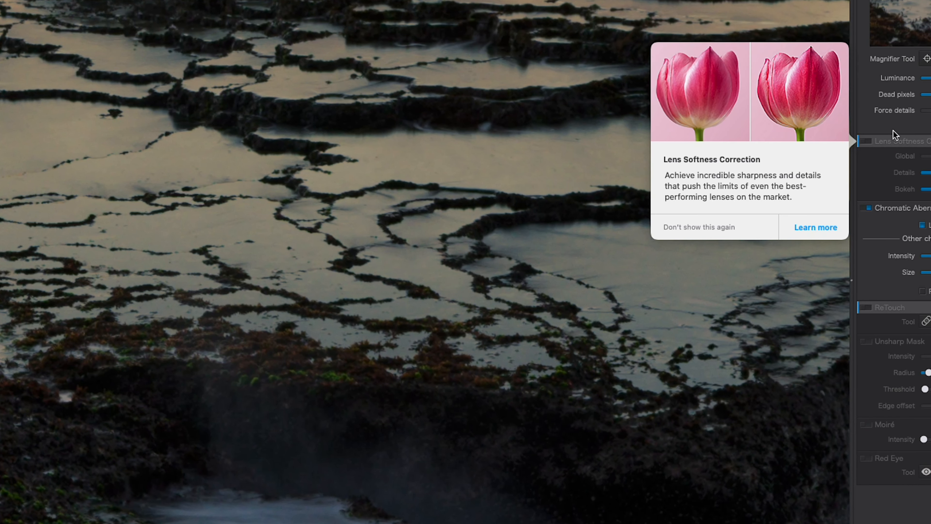
click(867, 141)
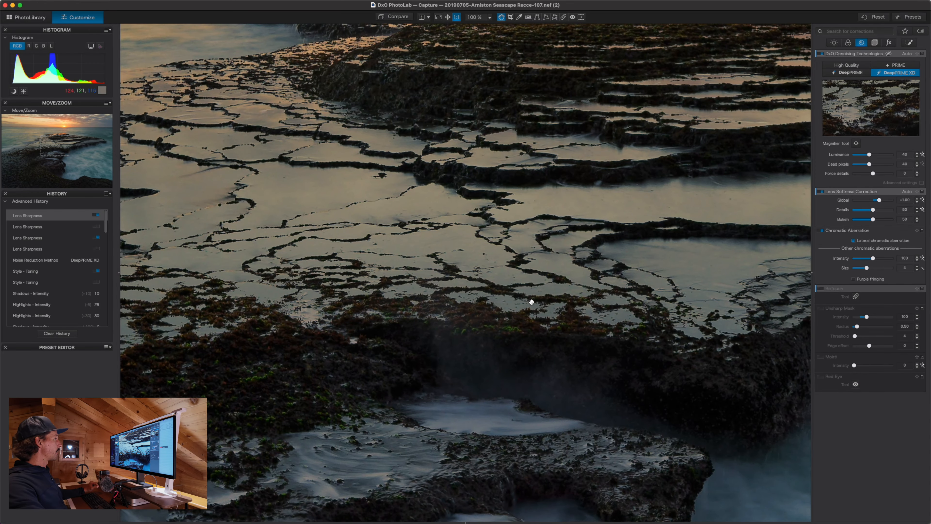
drag(467, 300, 454, 342)
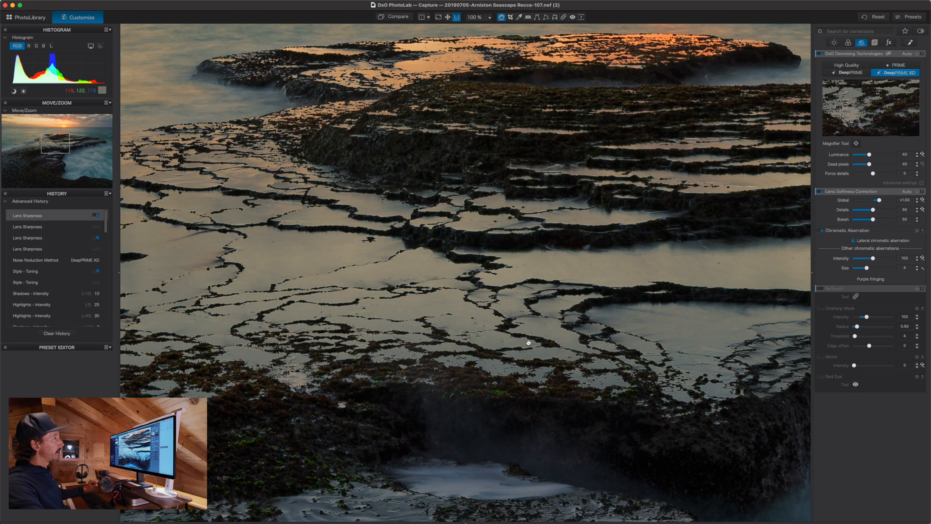
double_click(528, 282)
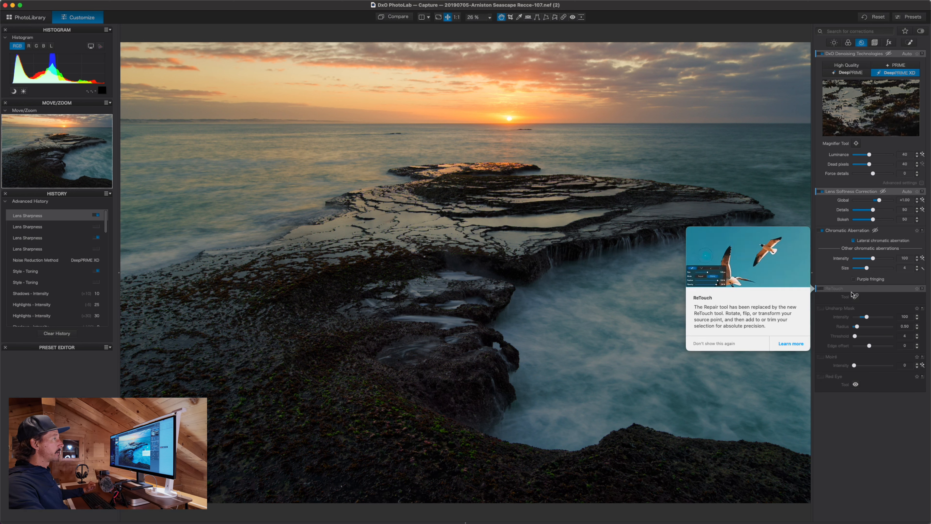
mouse_move(820, 292)
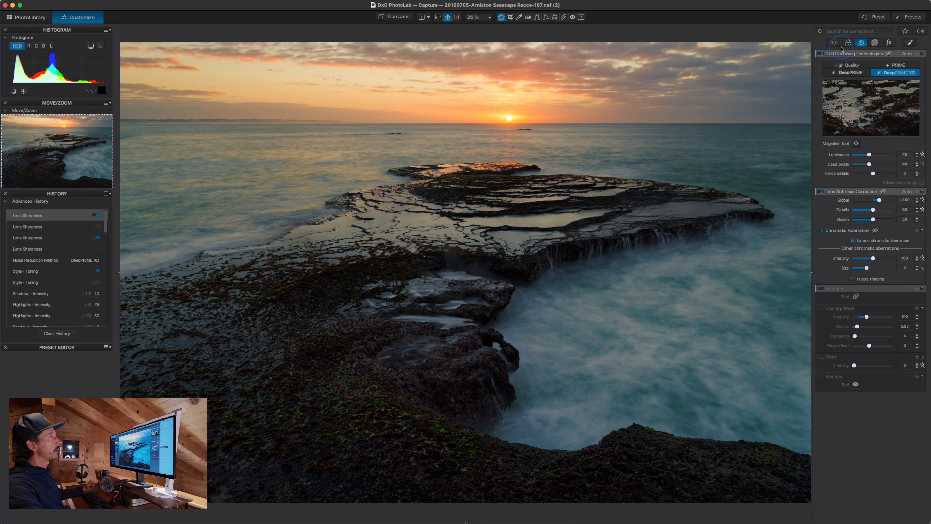
Open the light corrections and push the DxO ClearView Plus intensity to 100.
click(834, 43)
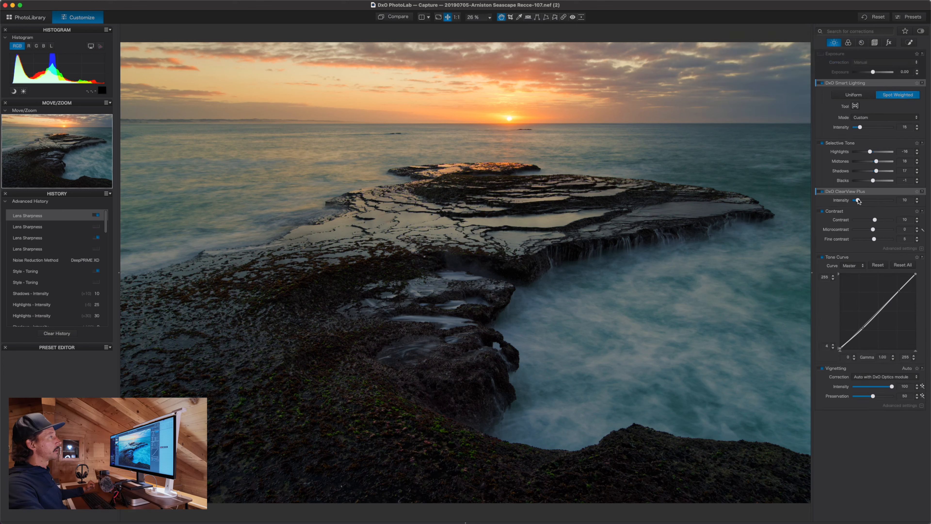
drag(859, 202, 904, 203)
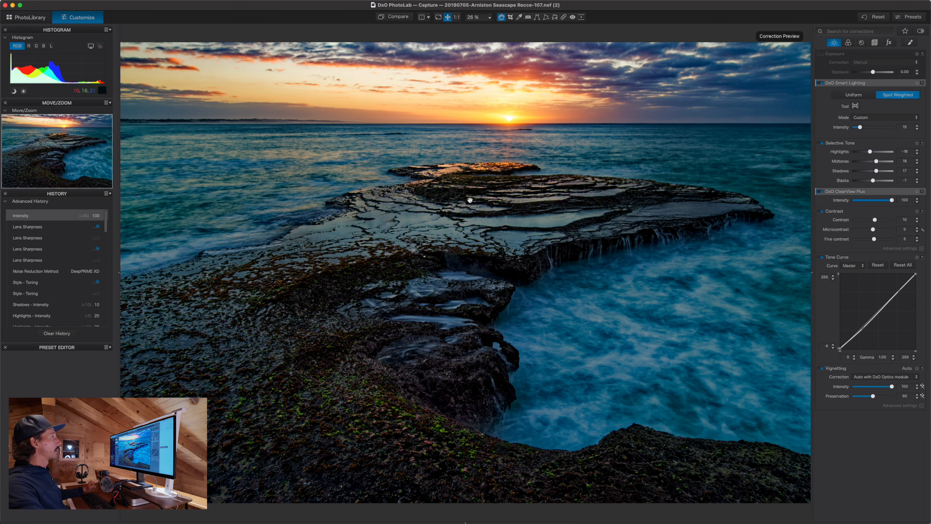
Examine the horizon, dark clouds and area around the sun at 100% for noise and artifacts from the strong ClearView Plus effect.
double_click(211, 82)
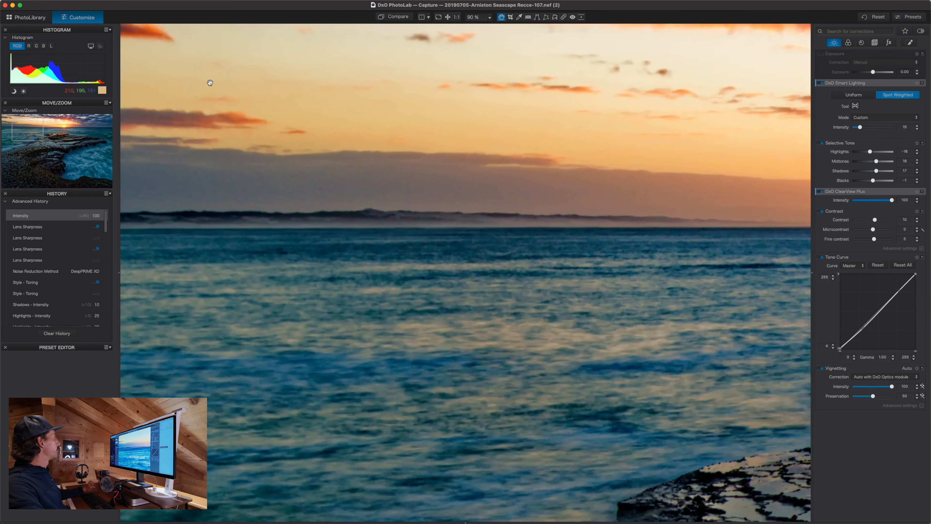
drag(210, 82, 546, 287)
drag(680, 297, 434, 272)
drag(702, 234, 300, 235)
drag(698, 269, 311, 243)
drag(607, 270, 238, 270)
drag(632, 294, 363, 277)
drag(621, 257, 408, 264)
drag(623, 274, 432, 273)
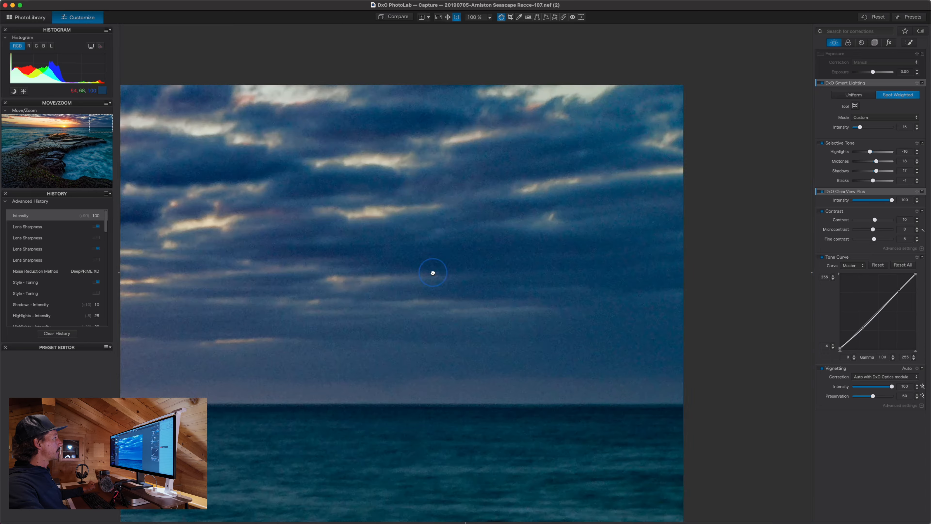
drag(344, 252, 586, 300)
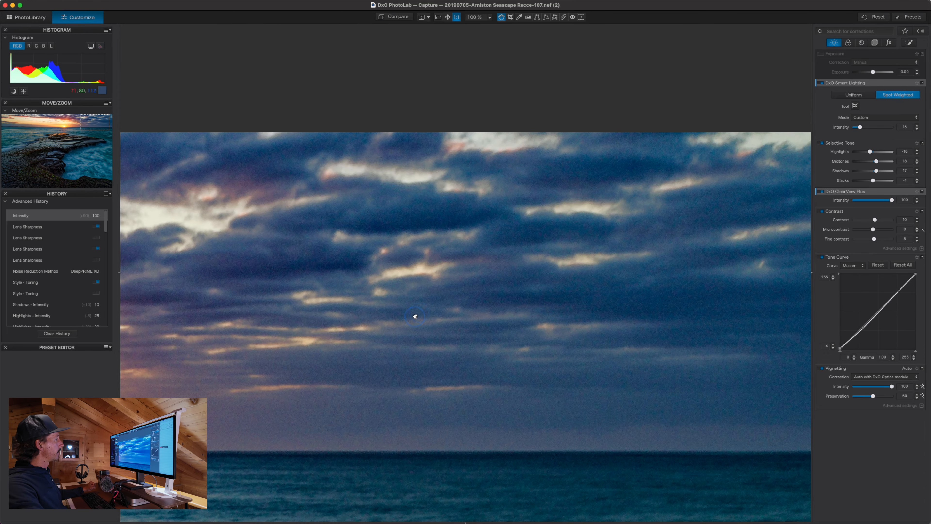
drag(415, 315, 597, 210)
drag(292, 245, 453, 289)
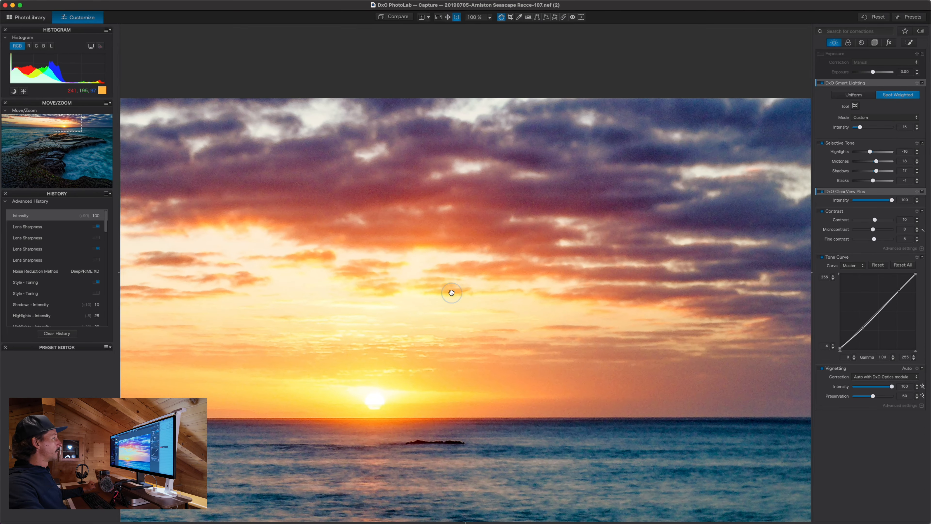
key(super+0)
Set the DxO ClearView Plus intensity to 10 and compare the photo with the correction off and on.
double_click(890, 200)
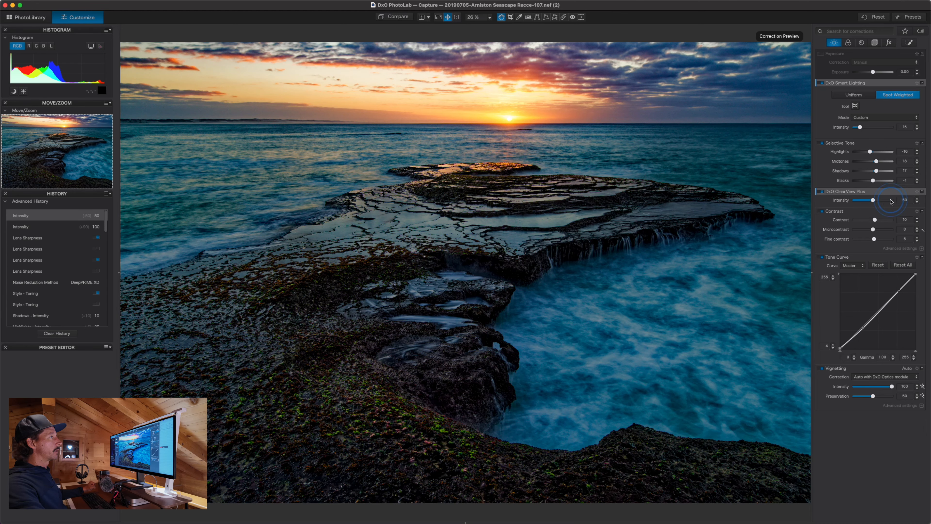
double_click(908, 199)
text(10)
key(Return)
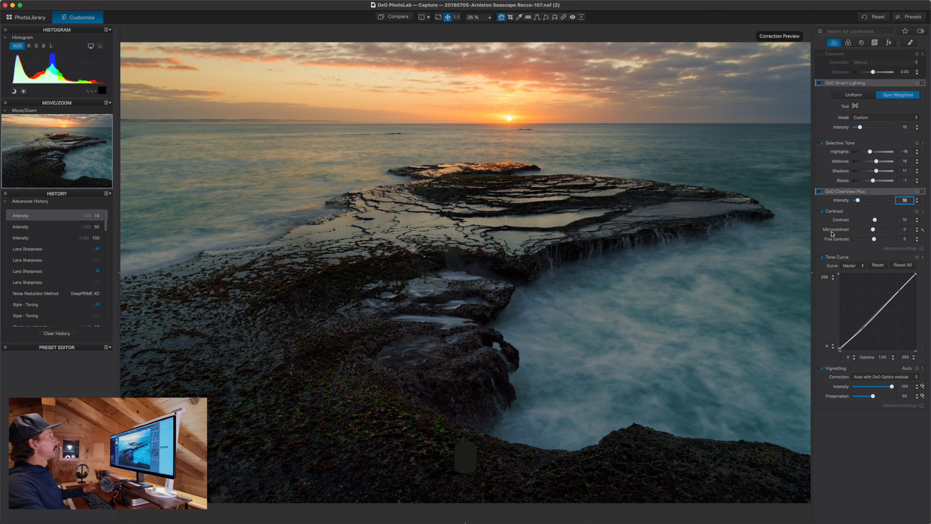
click(820, 191)
click(820, 191)
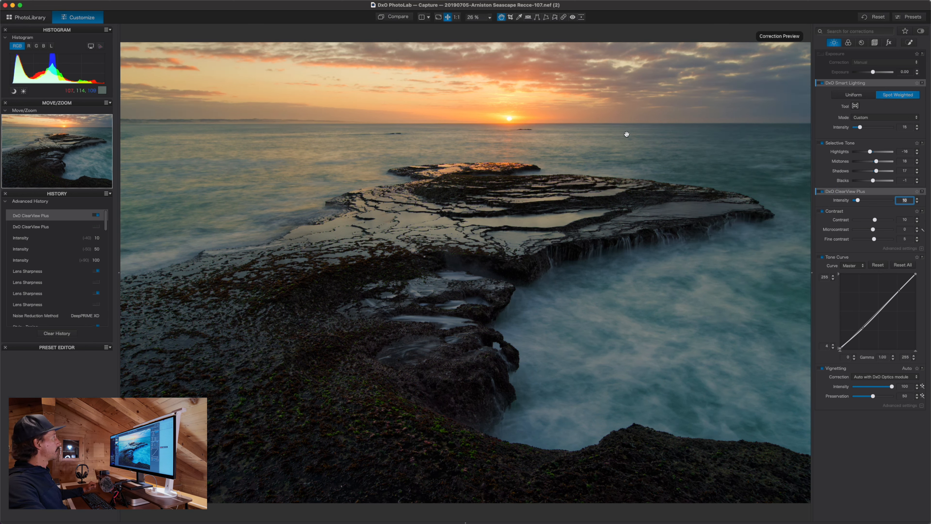
Reopen the detail corrections, inspect the mossy foreground rocks at 100%, and look up the ReTouch correction.
click(862, 43)
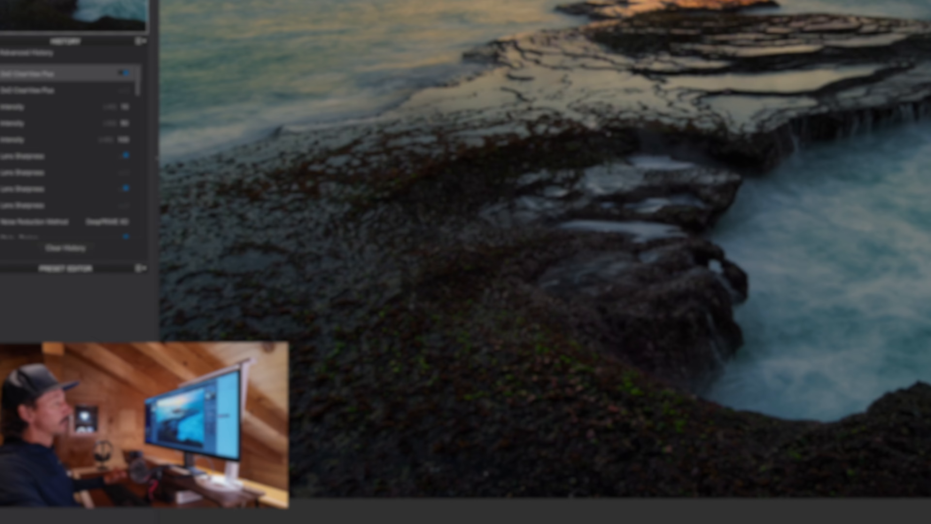
mouse_move(842, 288)
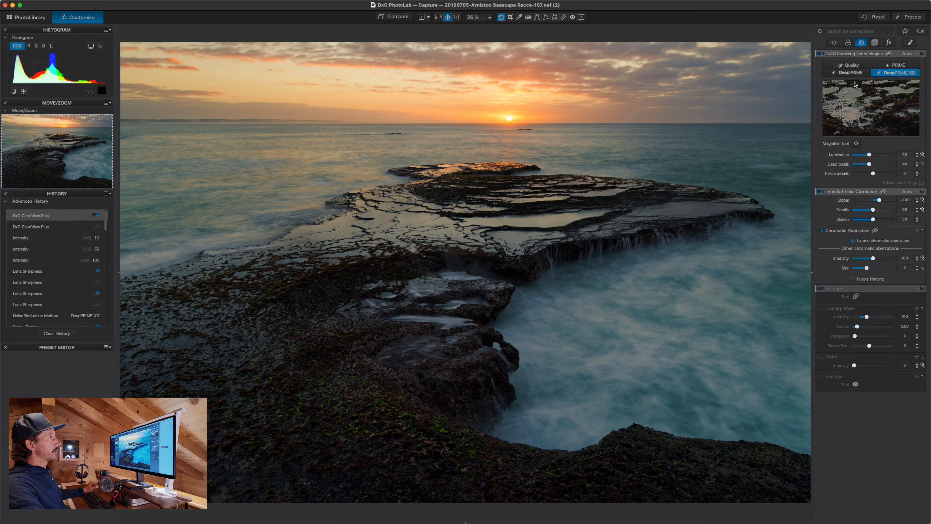
mouse_move(860, 56)
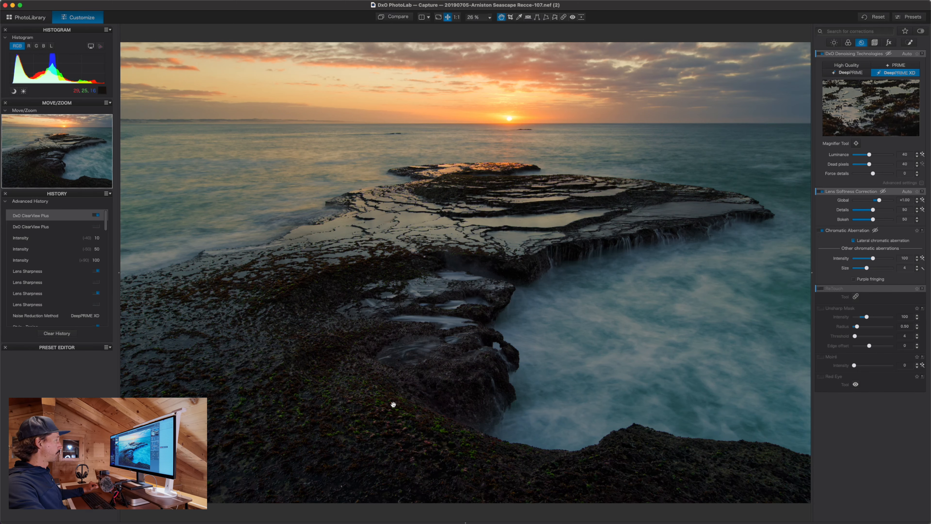
double_click(414, 418)
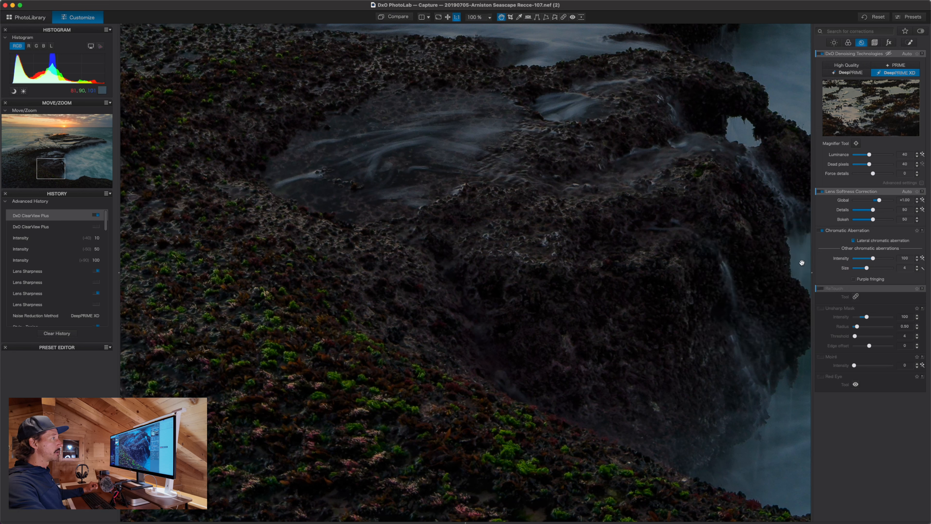
mouse_move(840, 290)
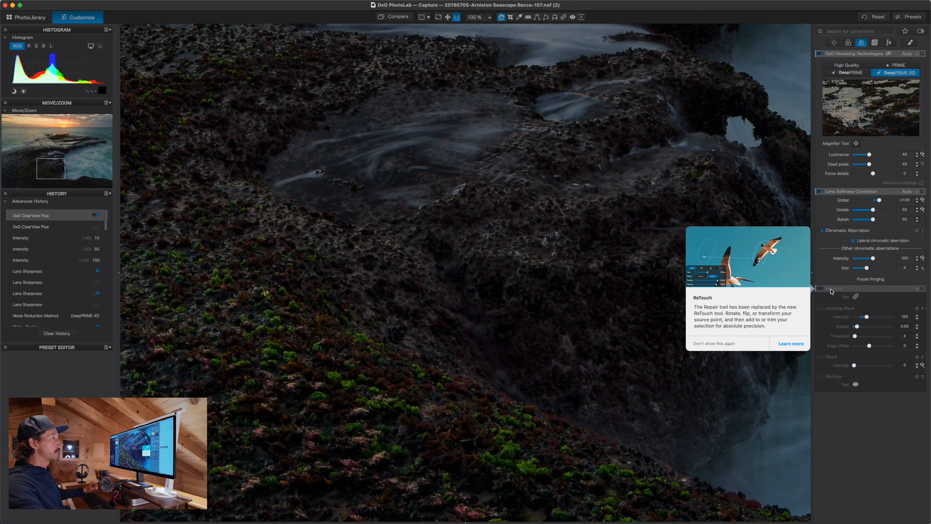
Enable Unsharp Mask at intensity 100 and compare the mossy foreground rocks with the correction off and on.
click(821, 309)
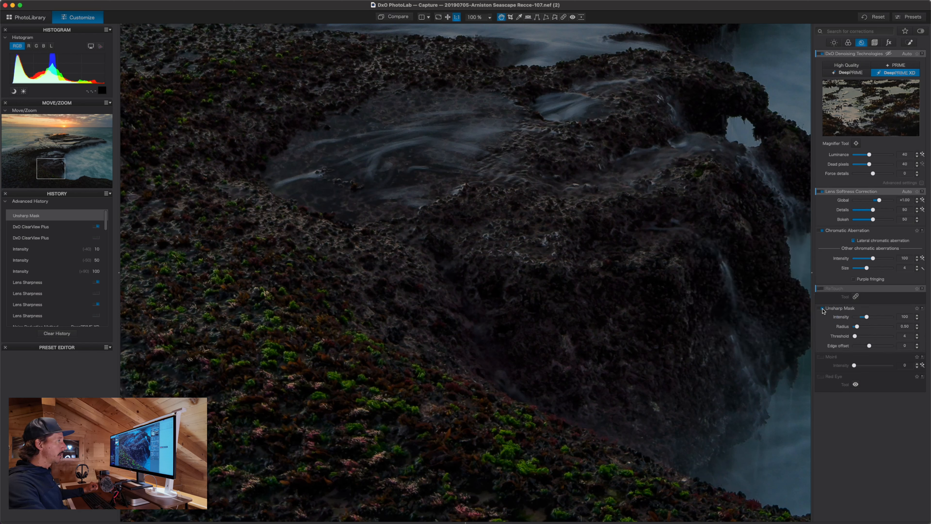
click(822, 308)
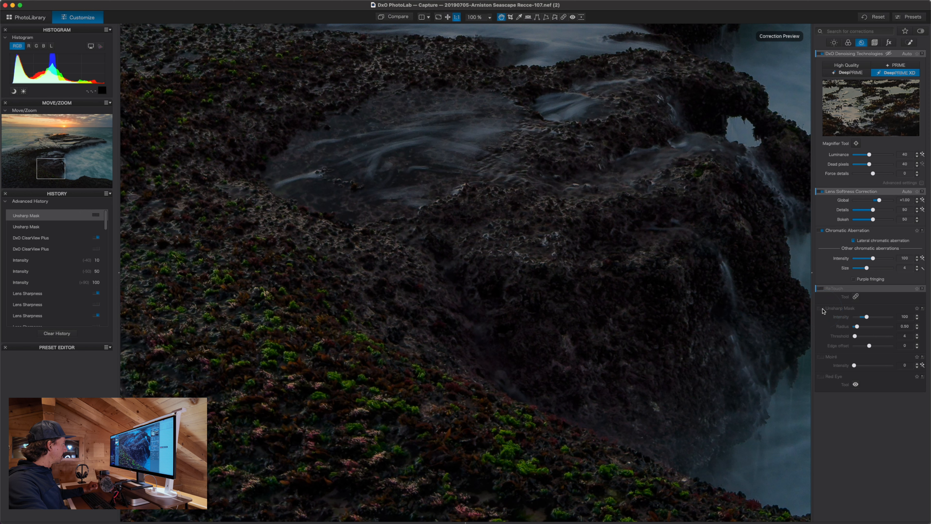
click(821, 308)
click(822, 308)
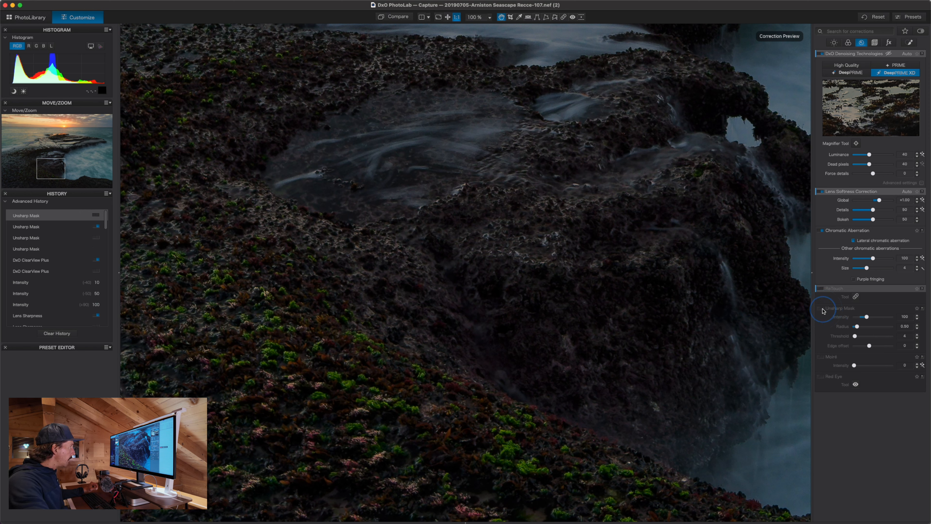
click(822, 309)
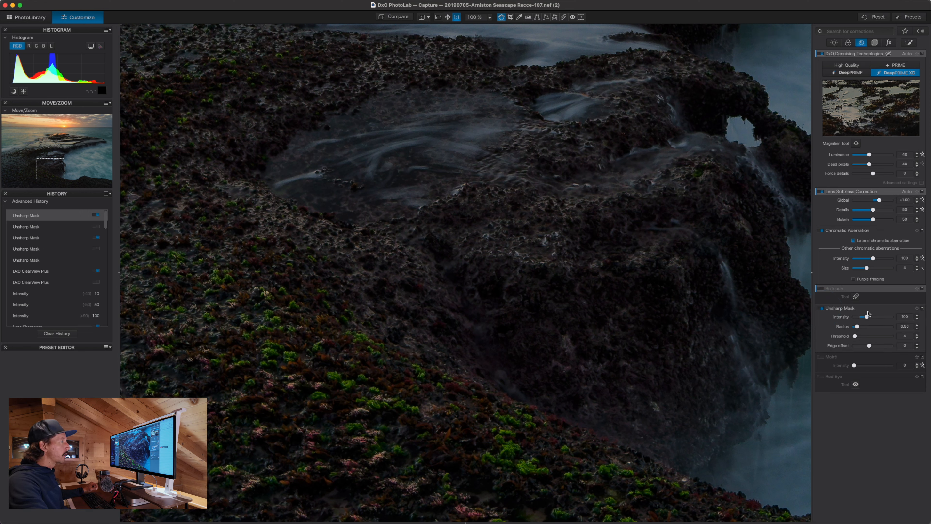
Try an Unsharp Mask intensity of 313, comparing it off and on across the whole photo and inspecting the rocks at 100%.
drag(867, 319, 881, 324)
click(769, 330)
click(822, 308)
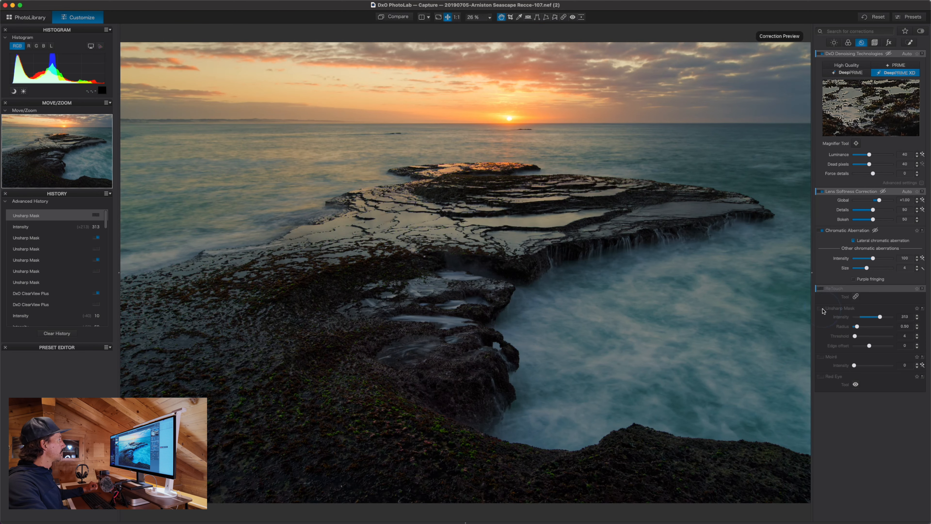
click(822, 309)
click(821, 309)
click(821, 309)
click(395, 387)
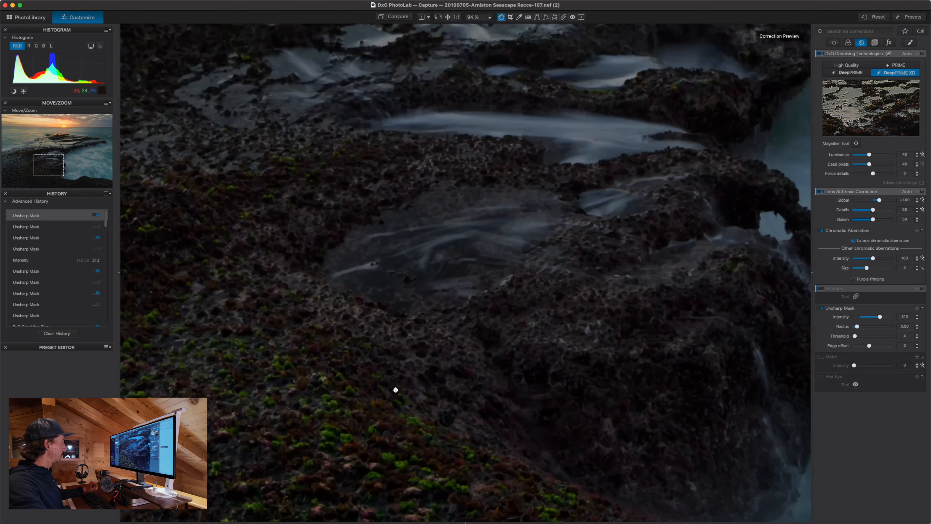
drag(360, 428, 442, 334)
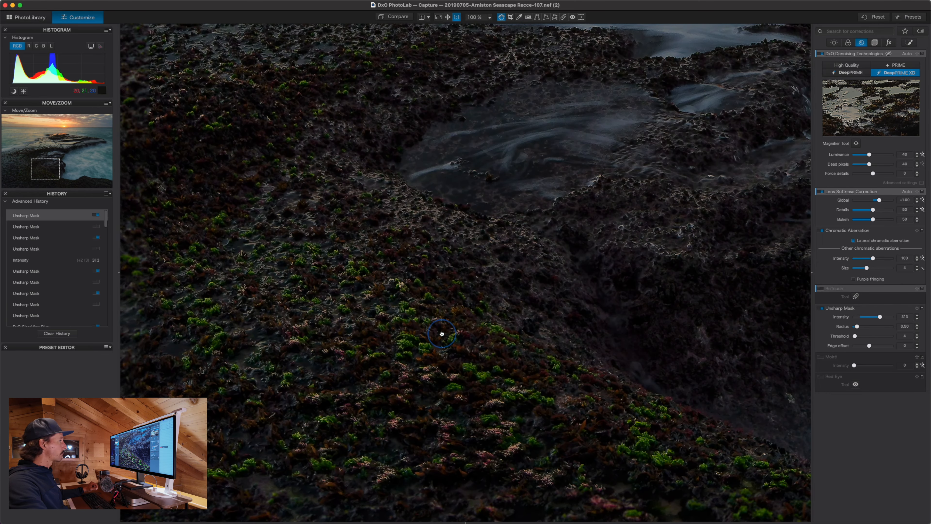
Reset the Unsharp Mask intensity to 100, compare the rocks once more, and turn the correction off.
double_click(879, 316)
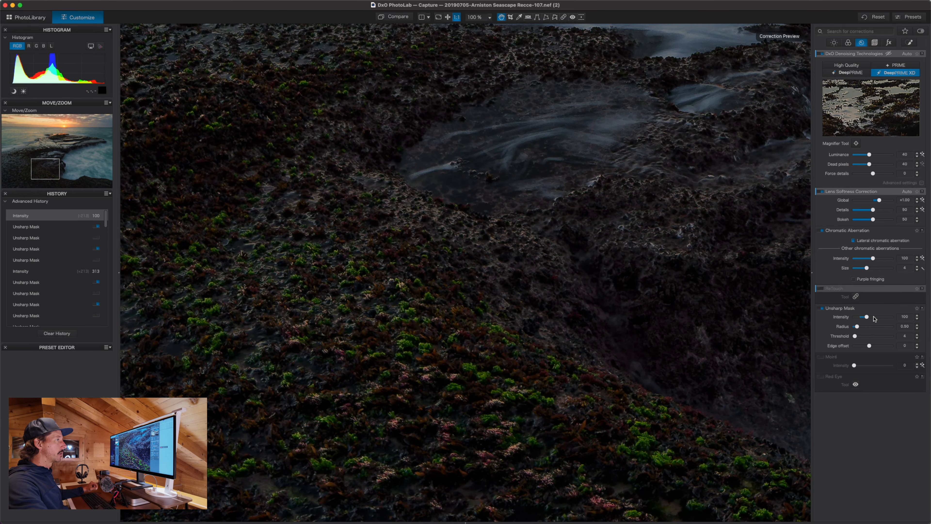
click(820, 308)
click(821, 308)
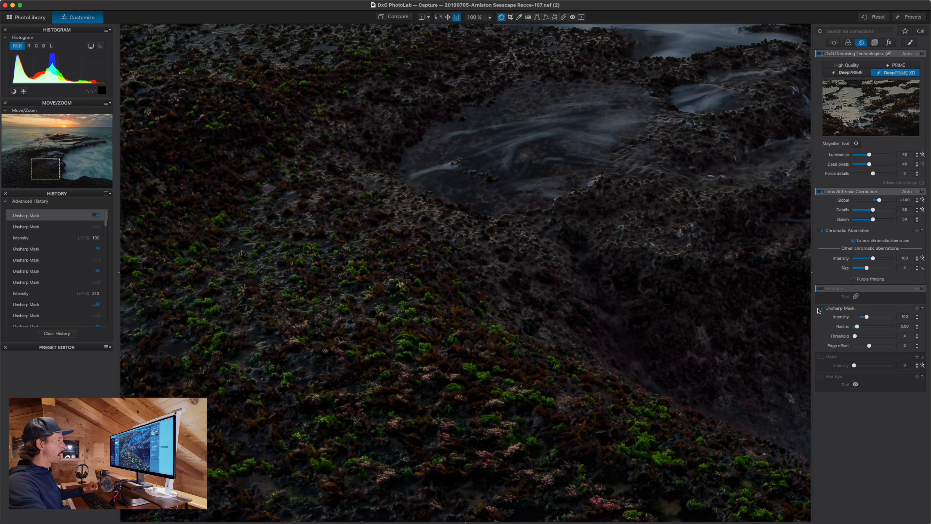
click(822, 308)
double_click(495, 344)
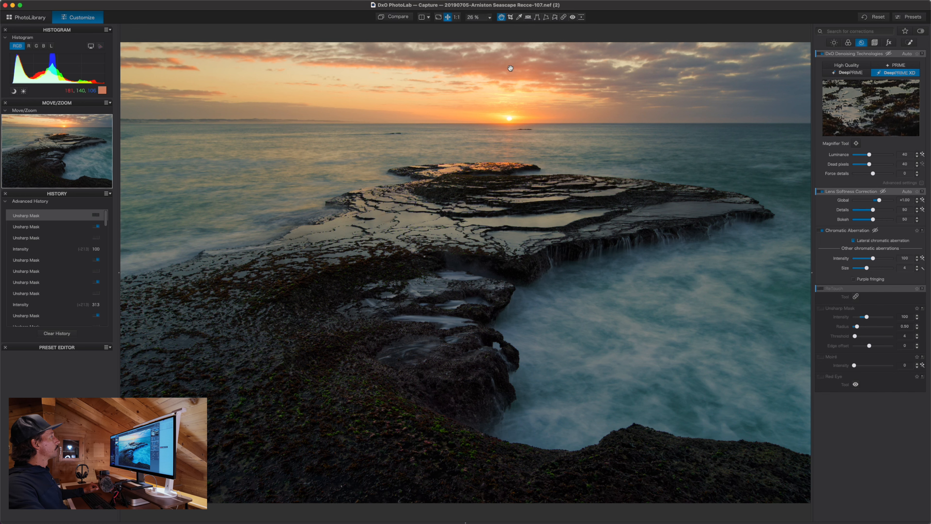
Straighten the photo by aligning the Horizon tool's reference line with the sea horizon, and apply the correction.
click(528, 17)
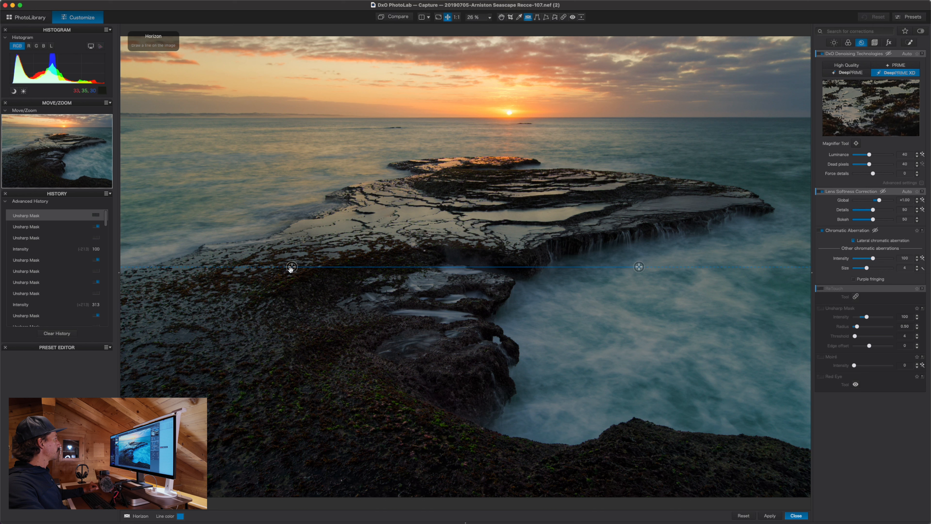
drag(292, 267, 231, 119)
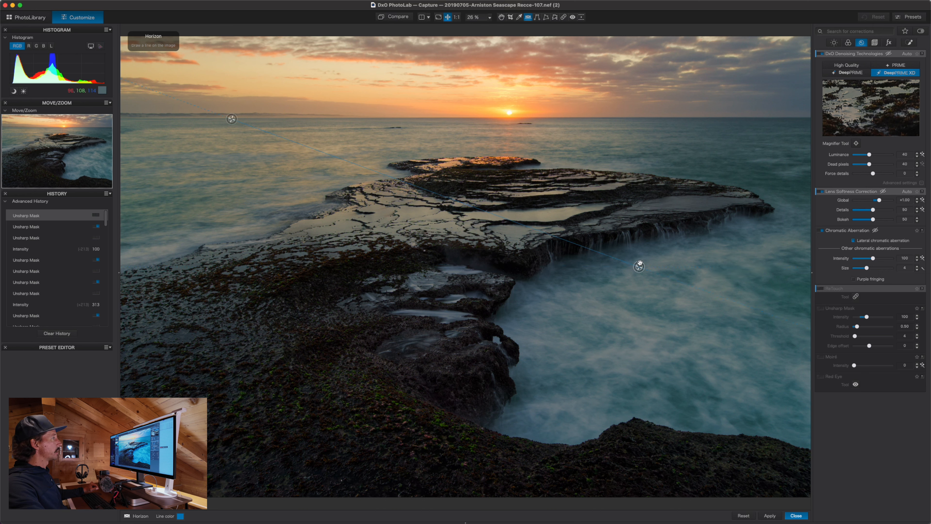
drag(639, 267, 651, 117)
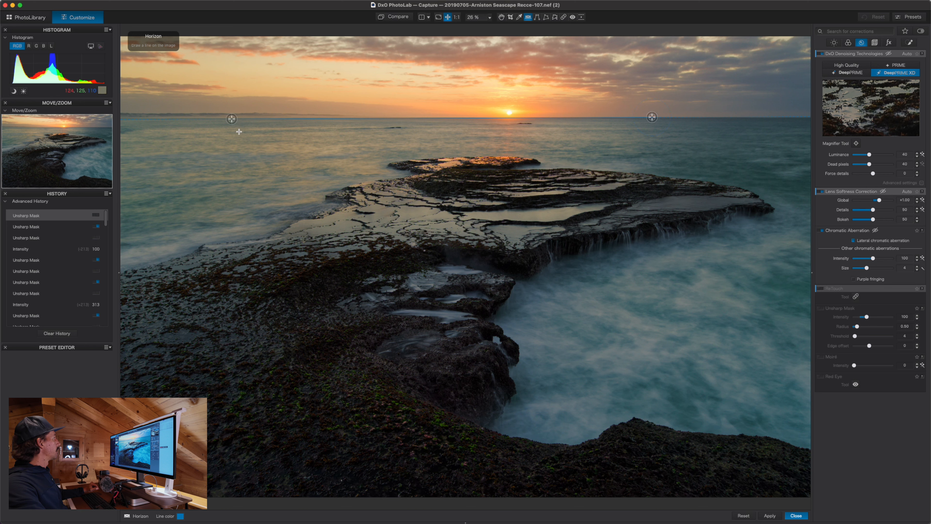
drag(230, 118, 231, 118)
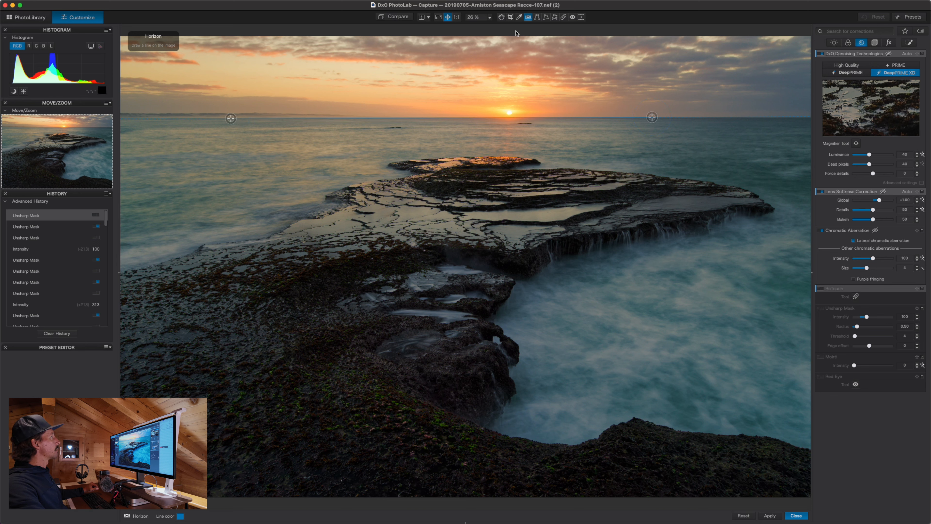
click(768, 515)
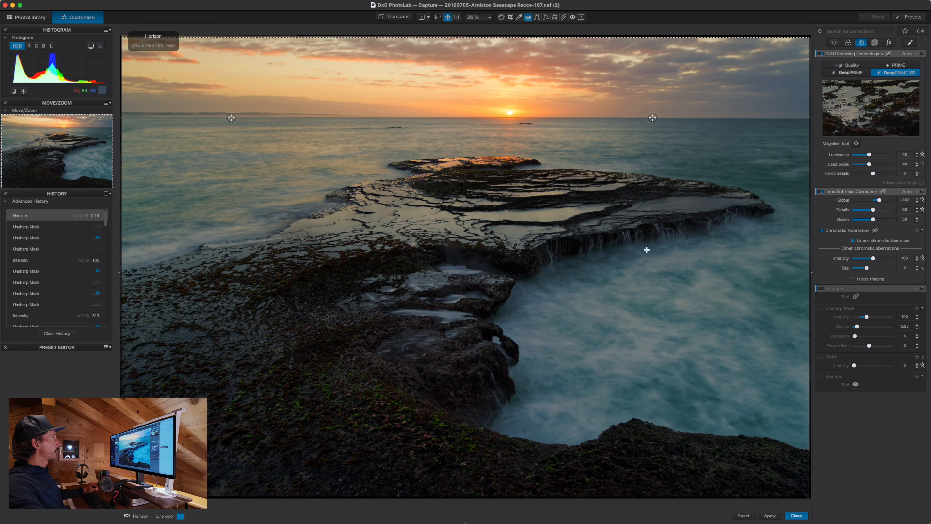
click(795, 515)
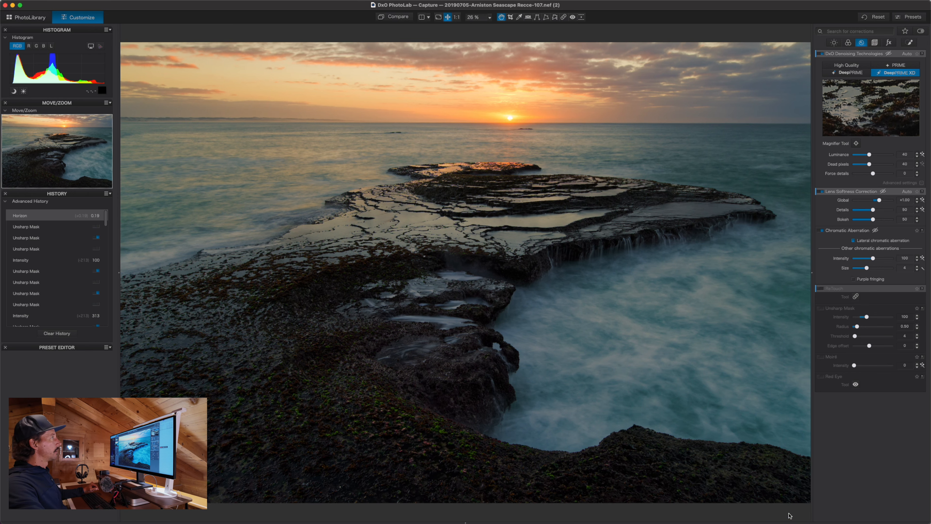
Crop the photo at its original aspect ratio to about 6397 x 4267 px, trimming the rocks and sea on the left and the upper sky.
click(510, 17)
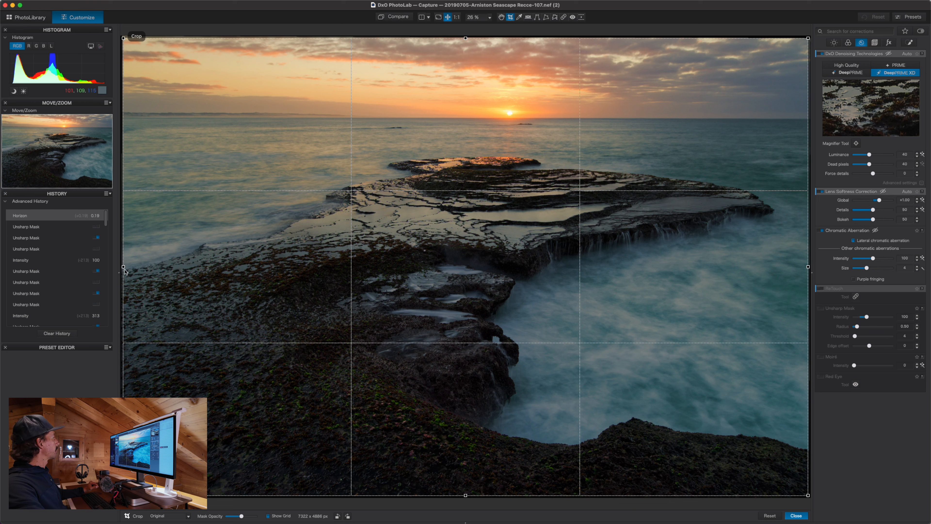
drag(124, 267, 145, 267)
drag(187, 272, 209, 276)
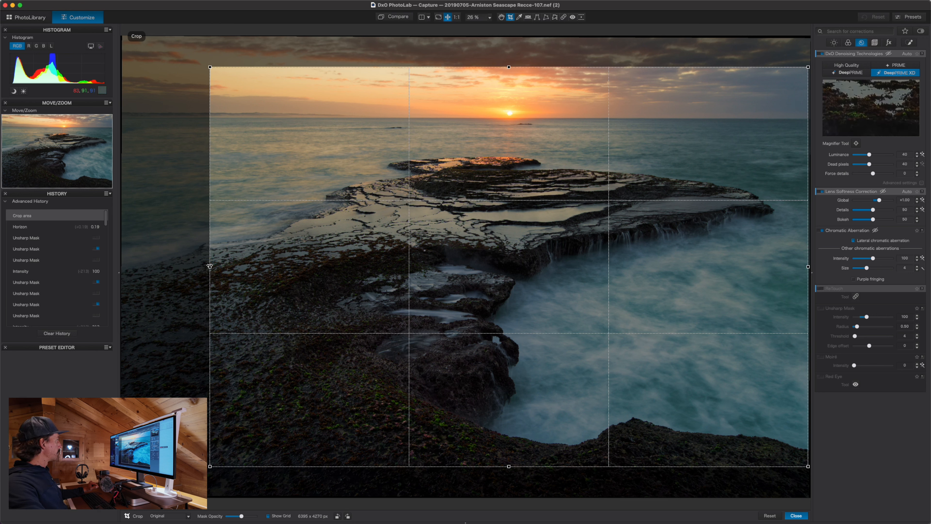
drag(209, 265, 114, 268)
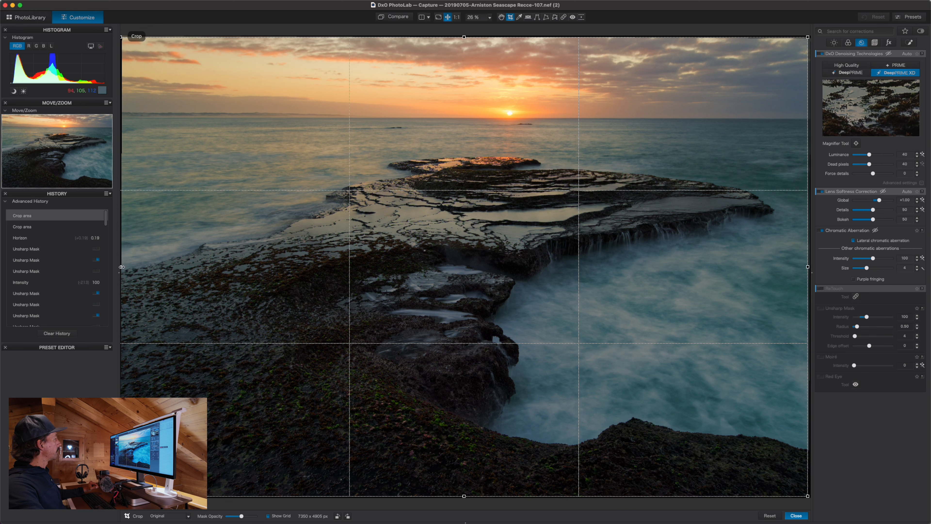
drag(121, 267, 209, 268)
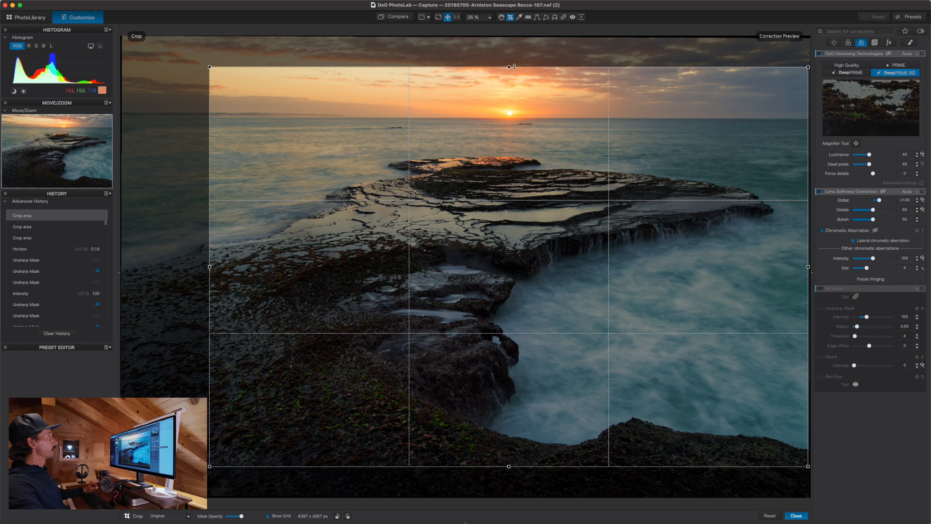
drag(503, 180, 503, 186)
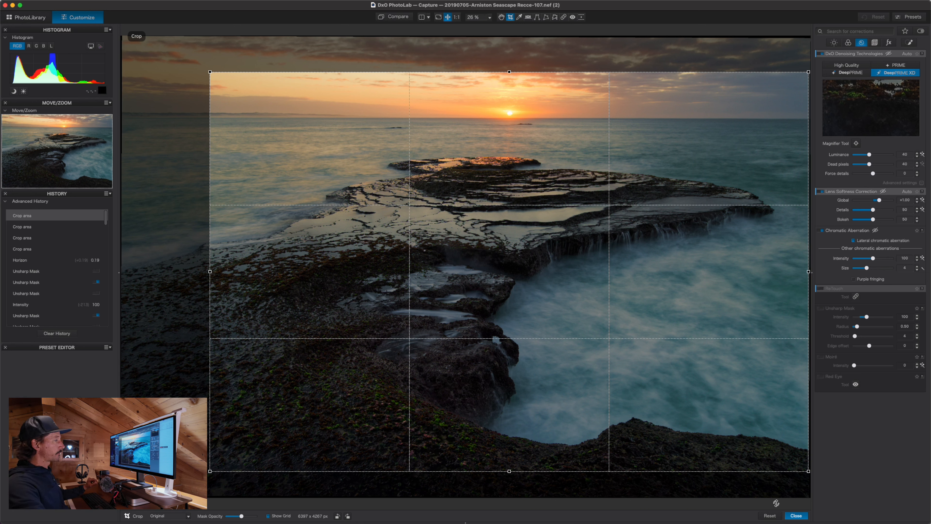
click(793, 515)
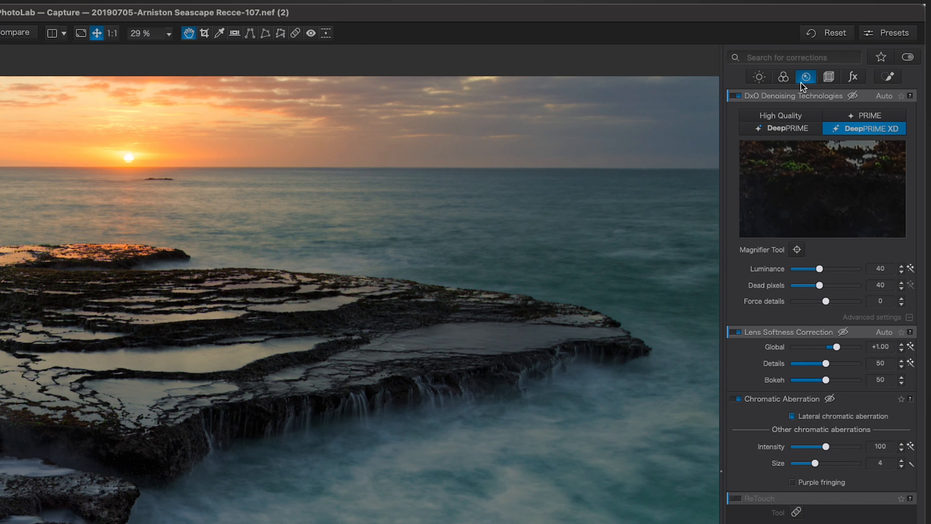
Look over the geometry corrections and open the effects corrections.
click(826, 79)
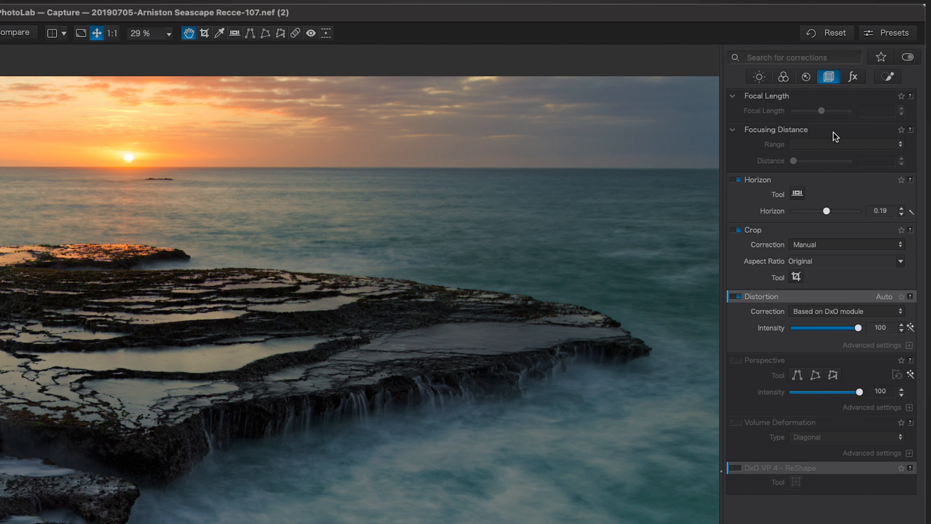
click(853, 77)
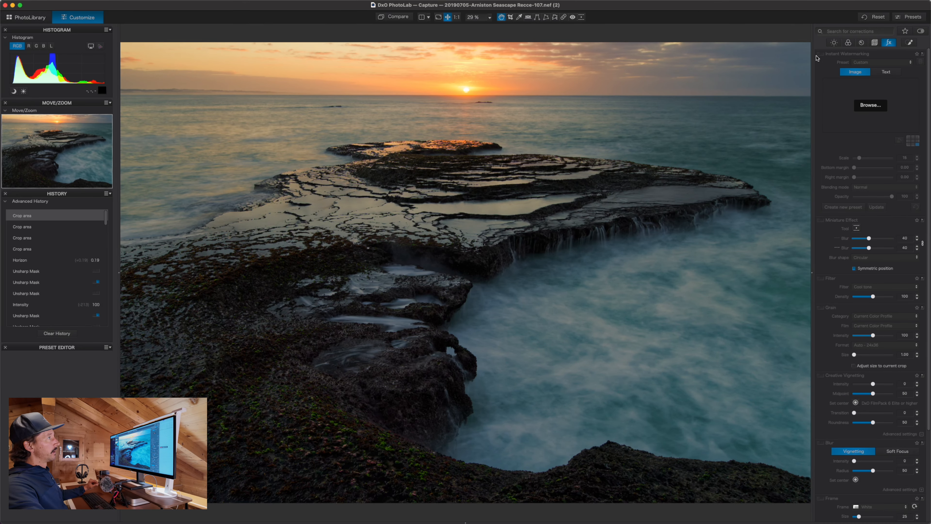
Try the Miniature Effect and the Cool tone filter in turn, look through the other filter choices, and turn both effects off.
click(821, 220)
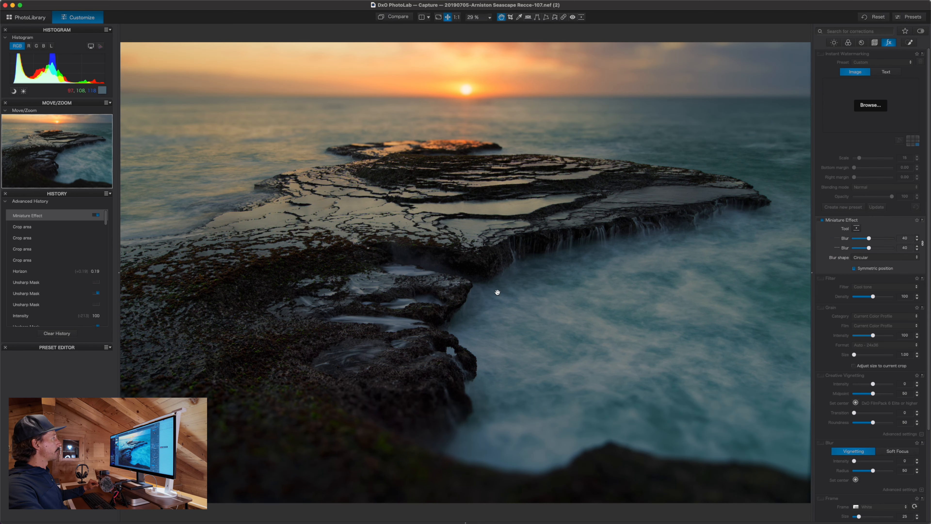
click(821, 220)
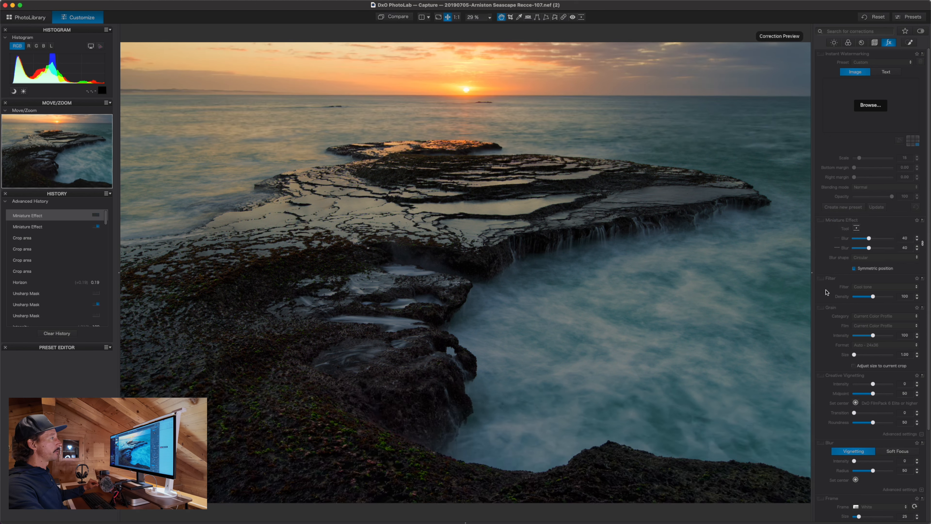
click(821, 278)
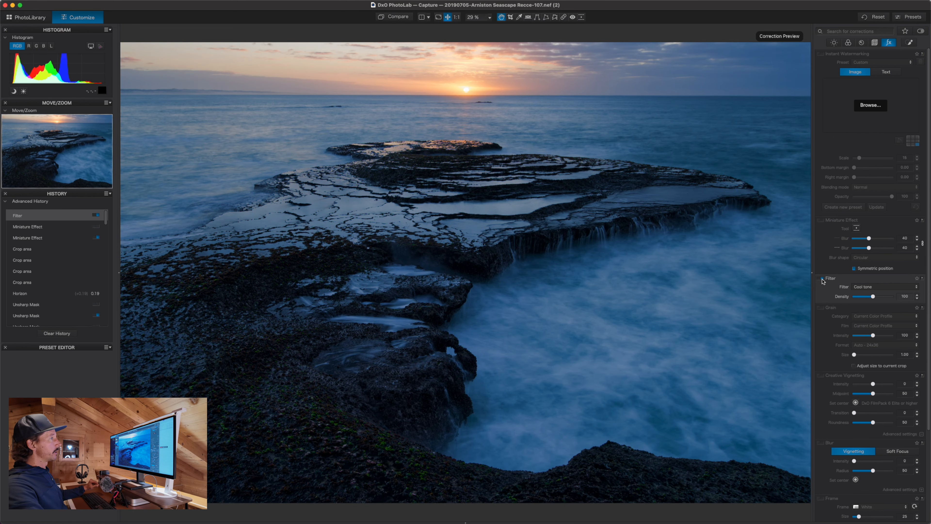
click(864, 289)
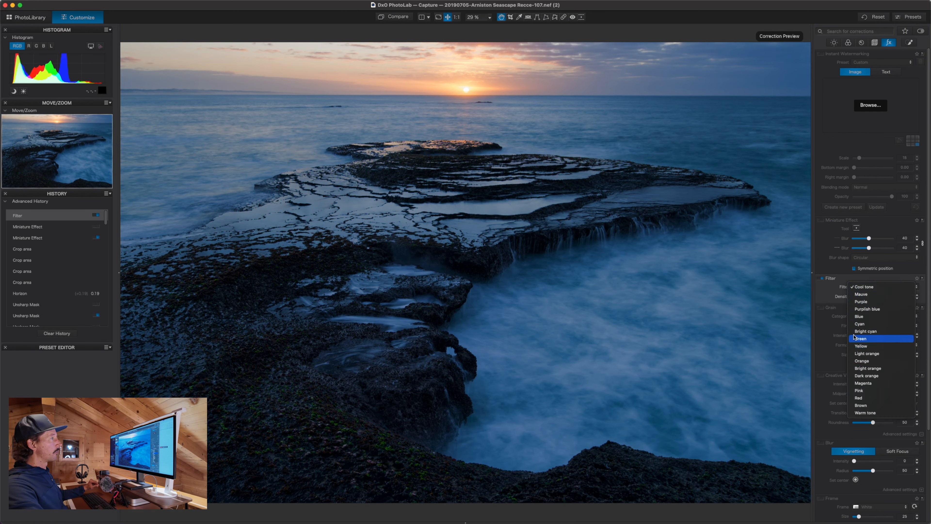
click(820, 289)
click(822, 278)
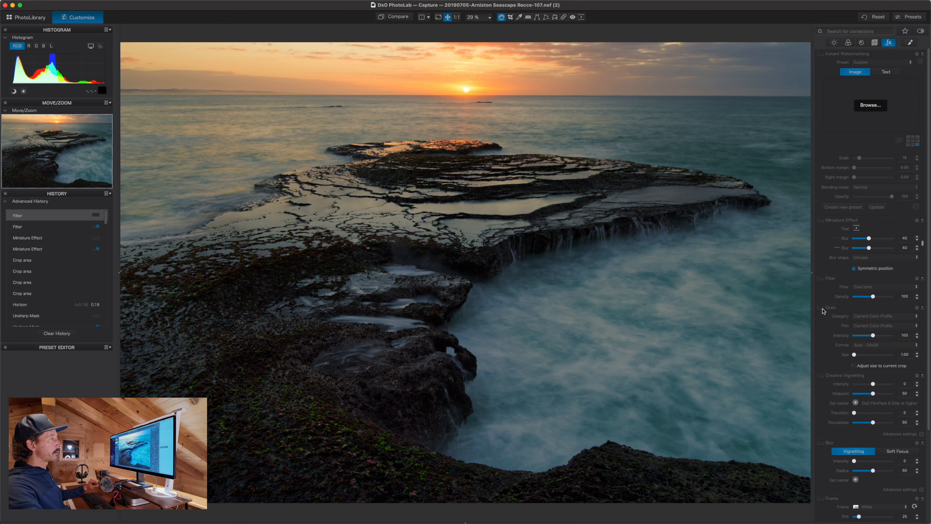
Enable Creative Vignetting with its center kept mid-photo, and set the intensity to -100 and the roundness to 60.
click(821, 375)
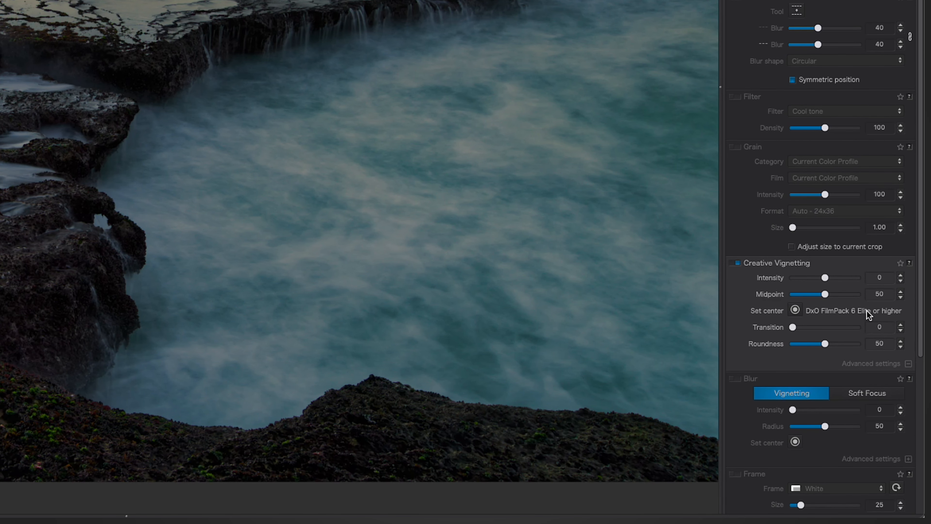
click(794, 310)
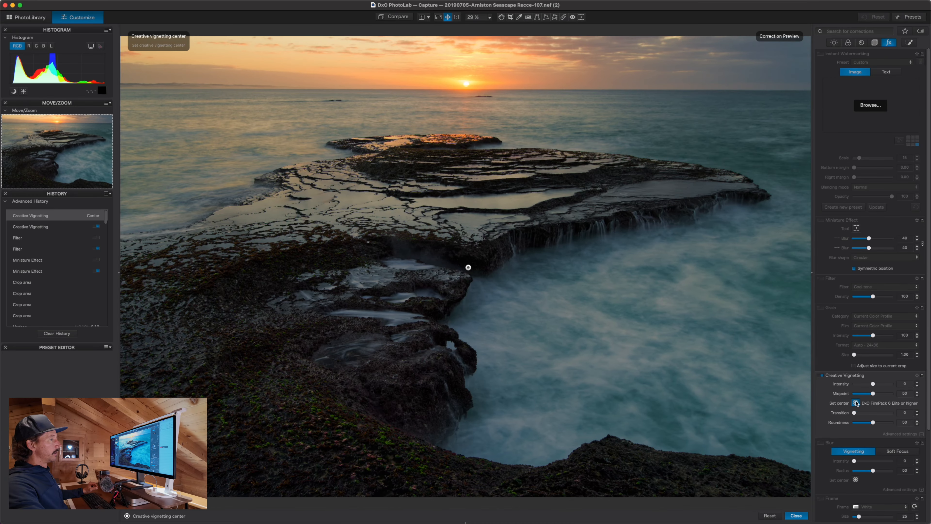
click(857, 403)
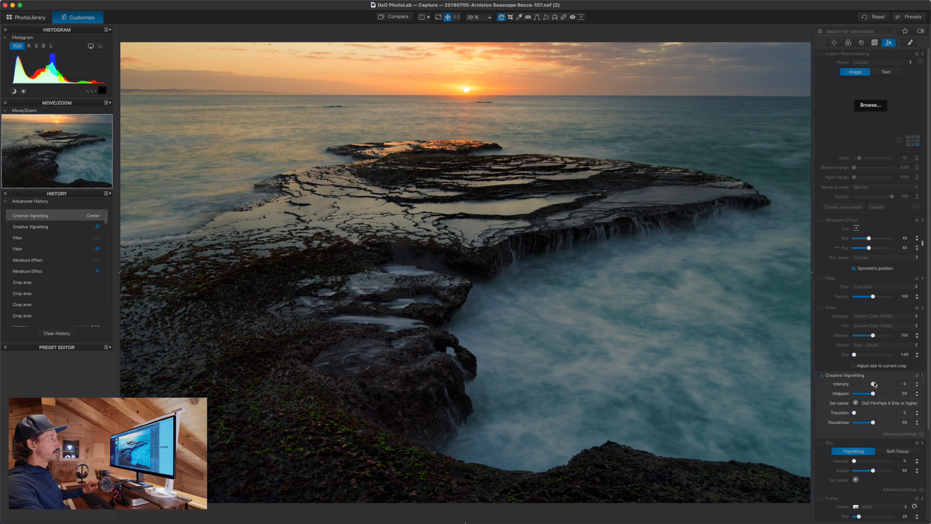
drag(874, 384, 853, 384)
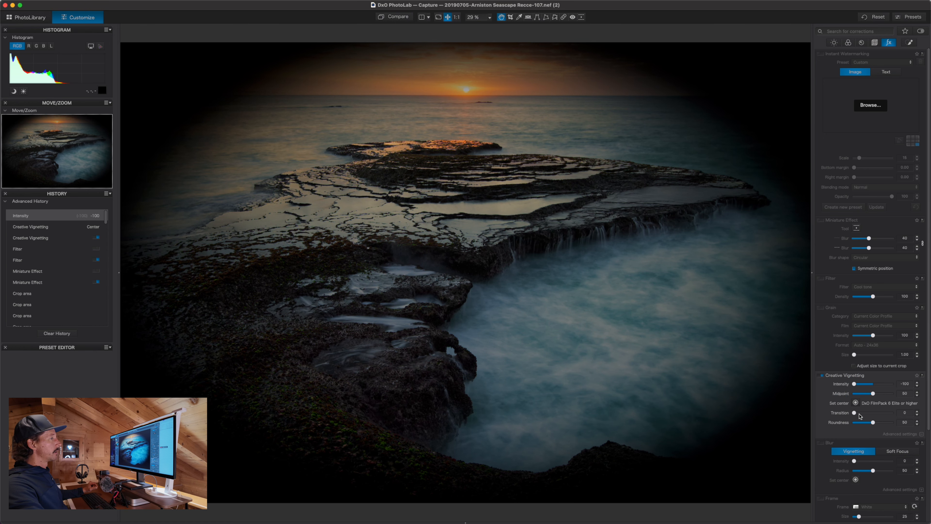
mouse_move(855, 413)
mouse_down()
mouse_move(871, 413)
mouse_move(843, 412)
mouse_up()
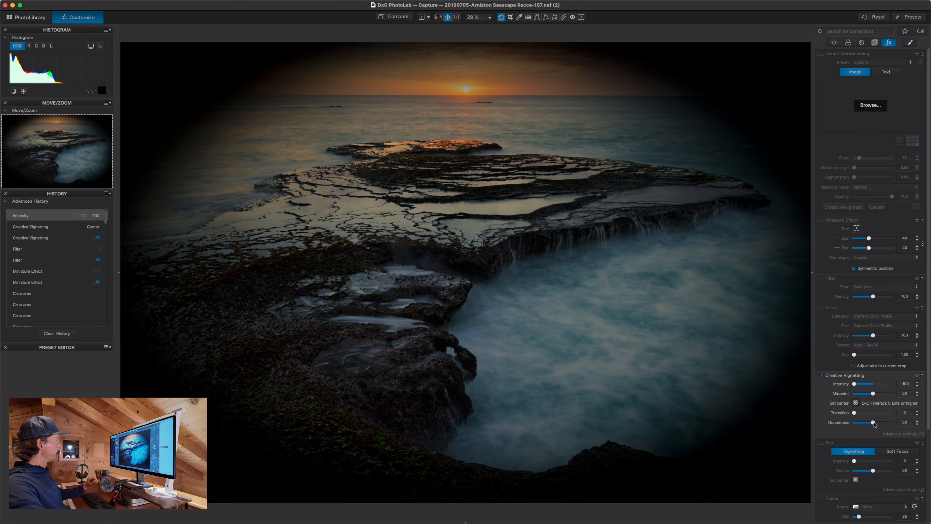
mouse_move(873, 422)
mouse_down()
mouse_move(890, 422)
mouse_move(878, 422)
mouse_up()
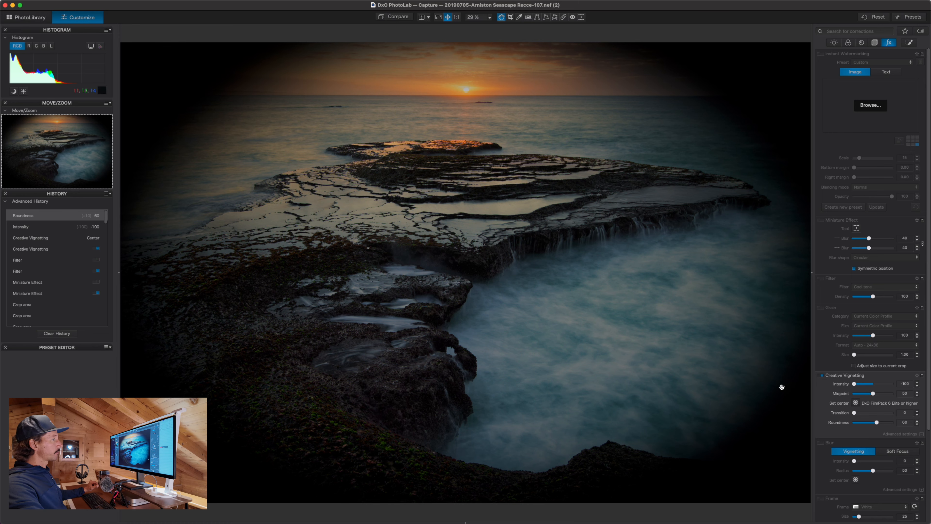
Move the Creative Vignetting center slightly up and to the right, keeping it near the middle of the photo.
click(855, 402)
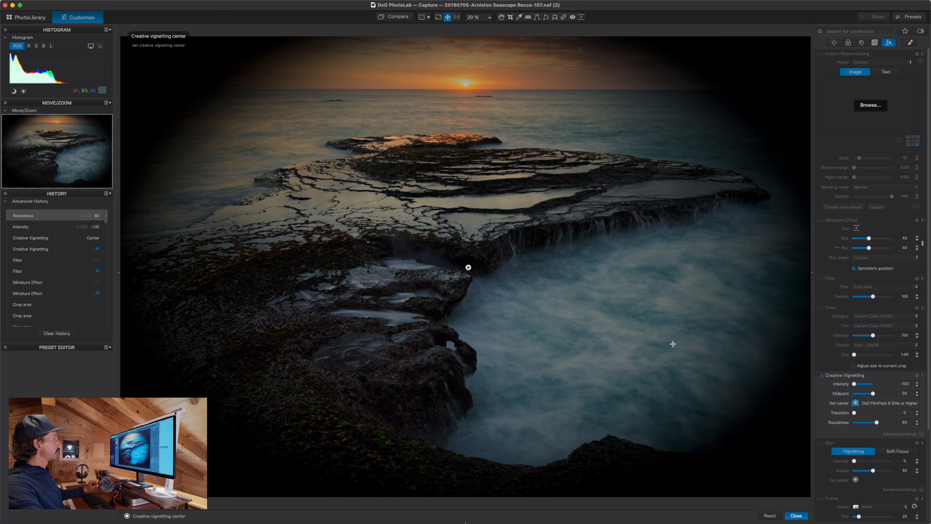
drag(472, 264, 473, 262)
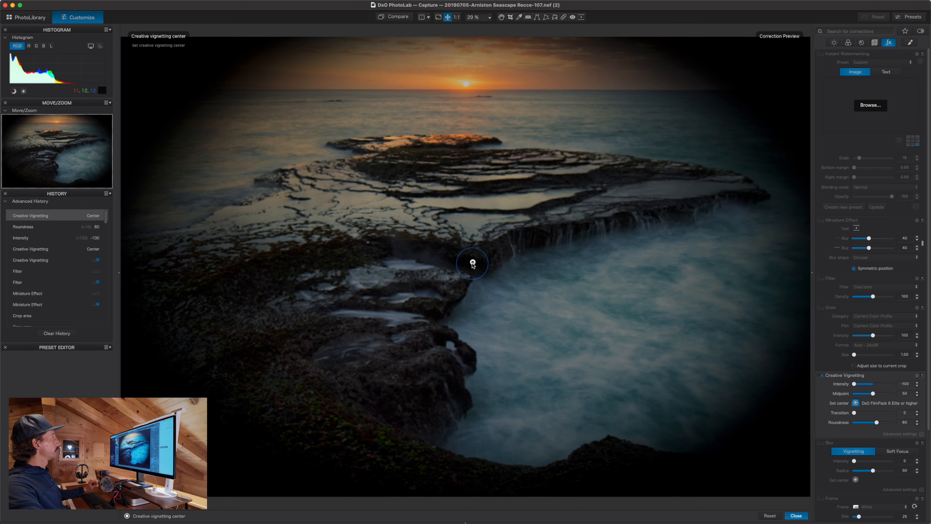
click(856, 404)
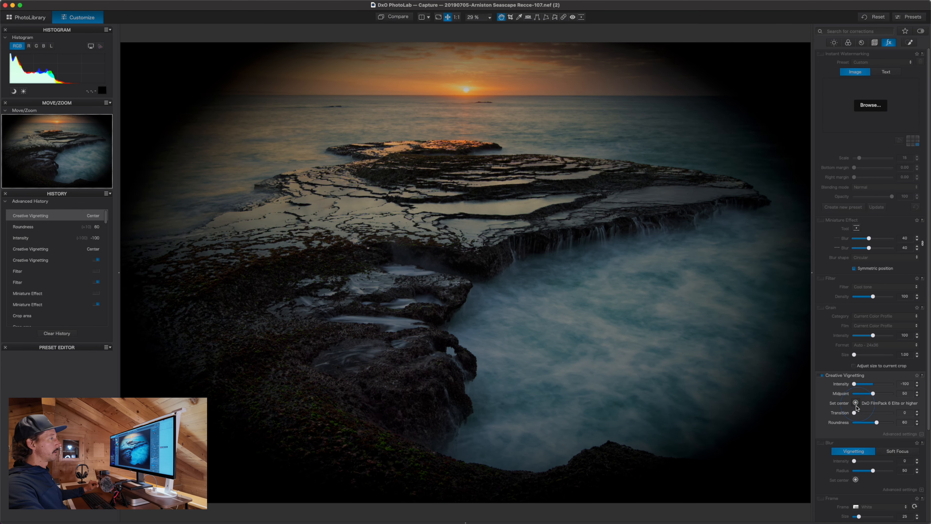
Reset the Creative Vignetting intensity and fine-tune it to a subtle -10.
double_click(854, 384)
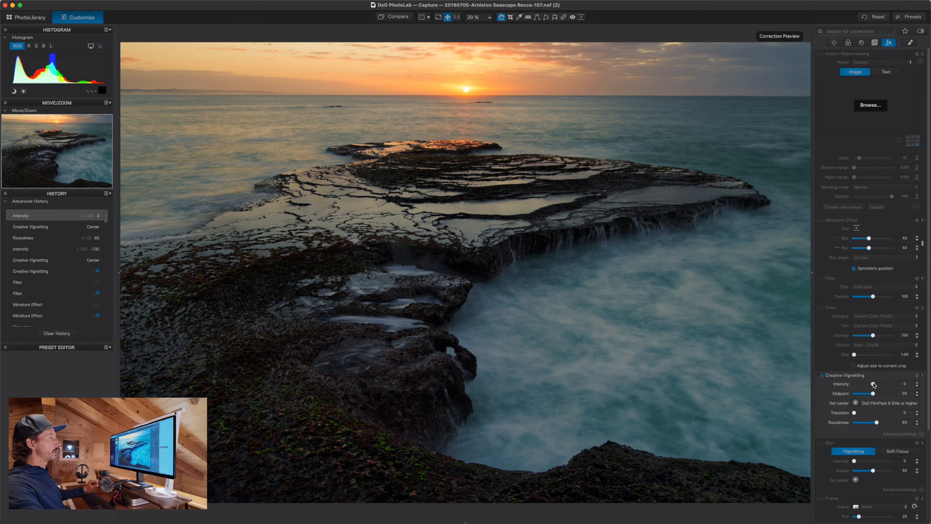
click(870, 383)
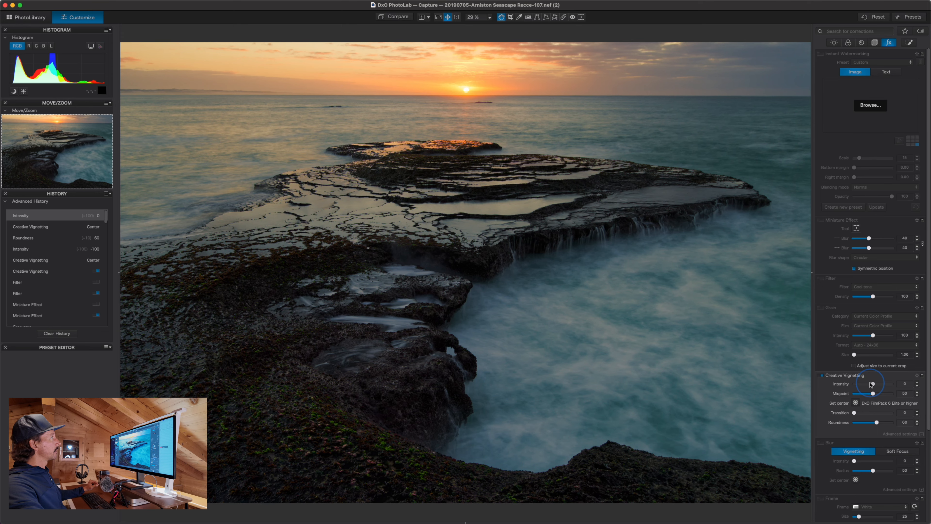
drag(872, 384, 870, 384)
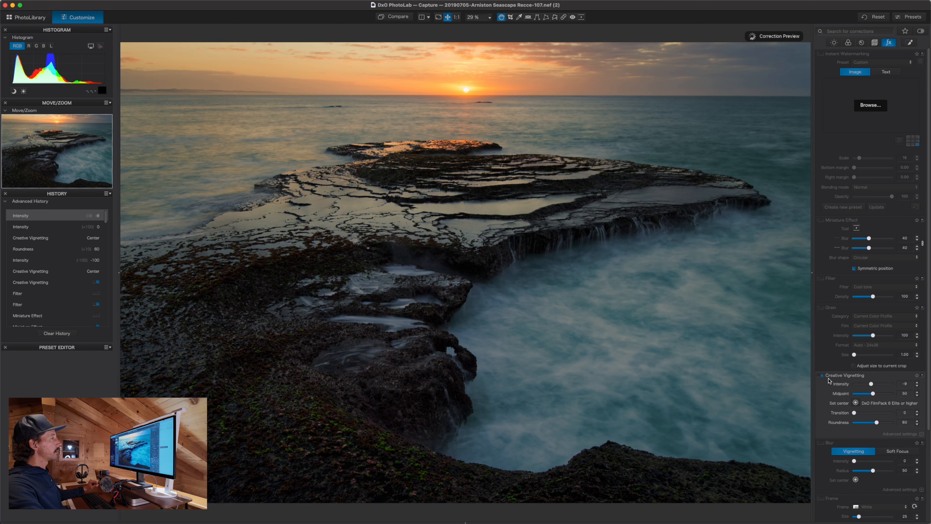
click(917, 382)
click(916, 386)
click(917, 386)
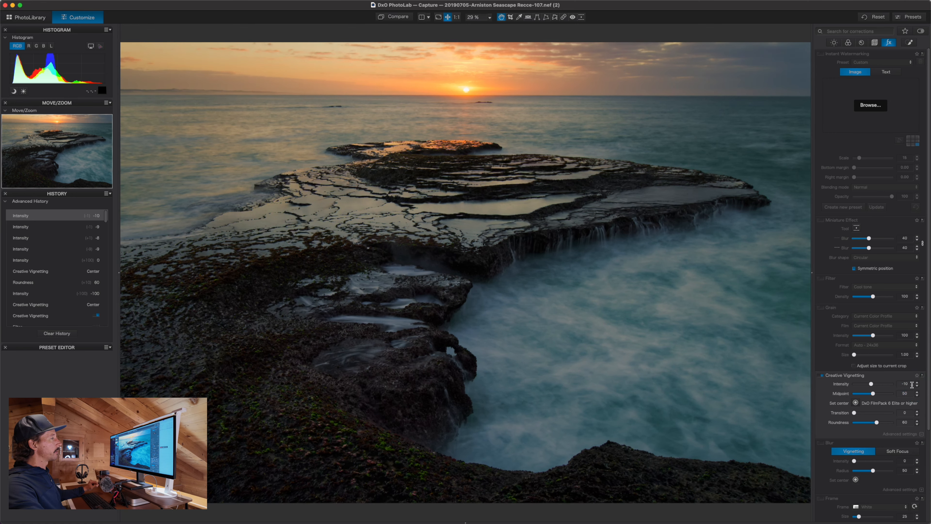
Compare the photo with and without Creative Vignetting, leaving the effect enabled.
click(820, 375)
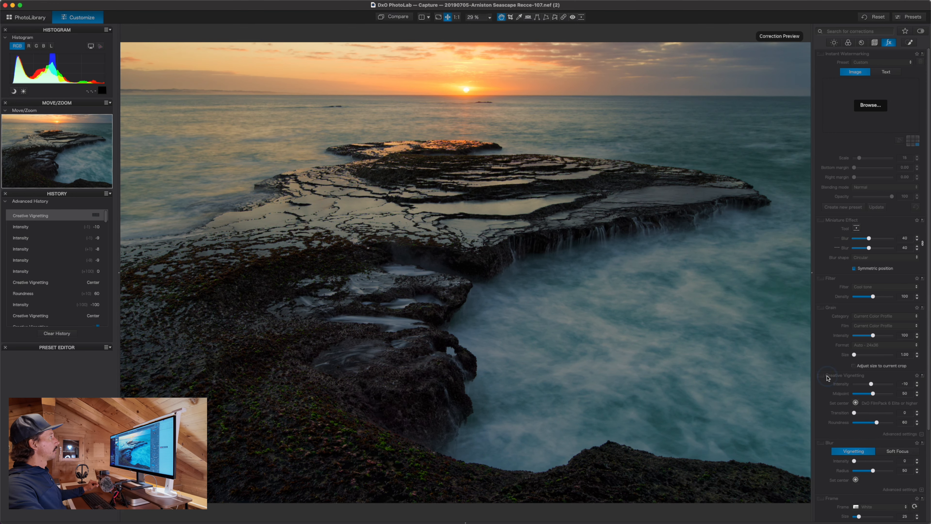
click(835, 376)
click(835, 376)
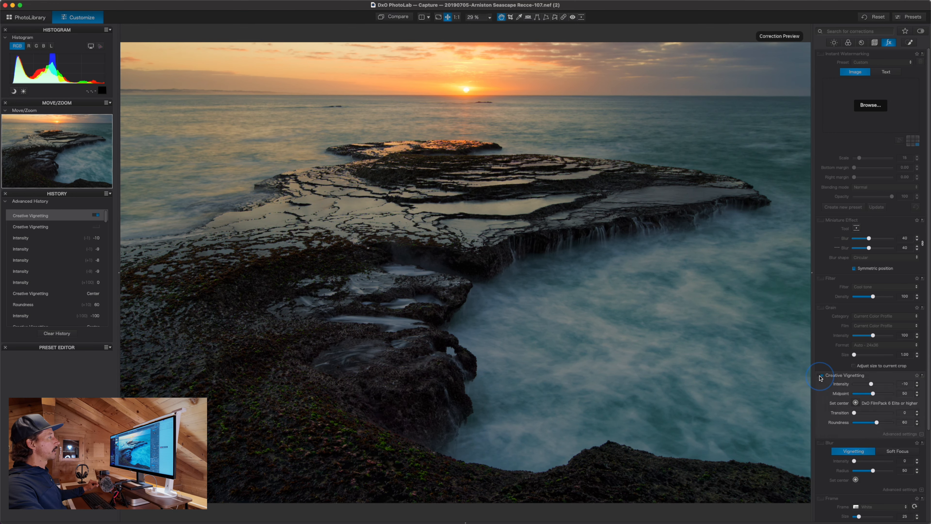
click(820, 375)
click(820, 375)
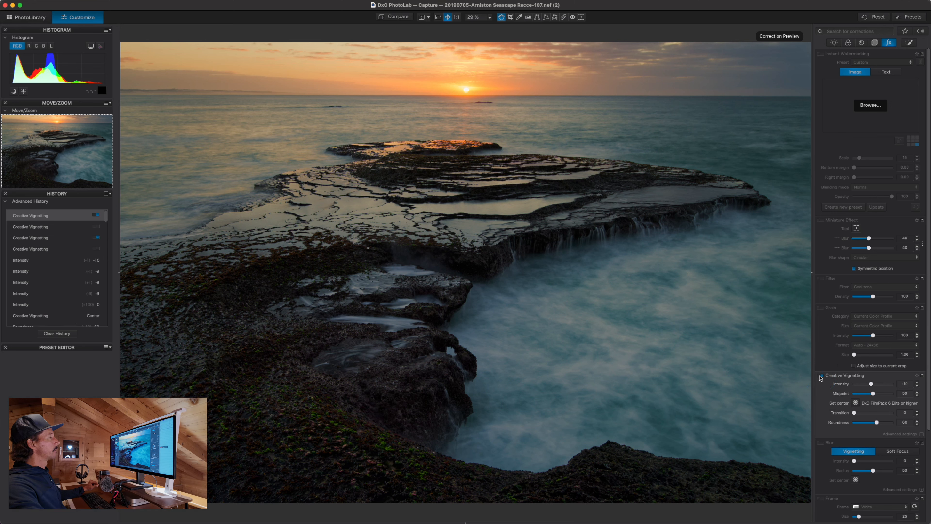
Try the Texture, Light Leak and white Frame effects one at a time, turning each off again.
scroll(850, 462, down, 5)
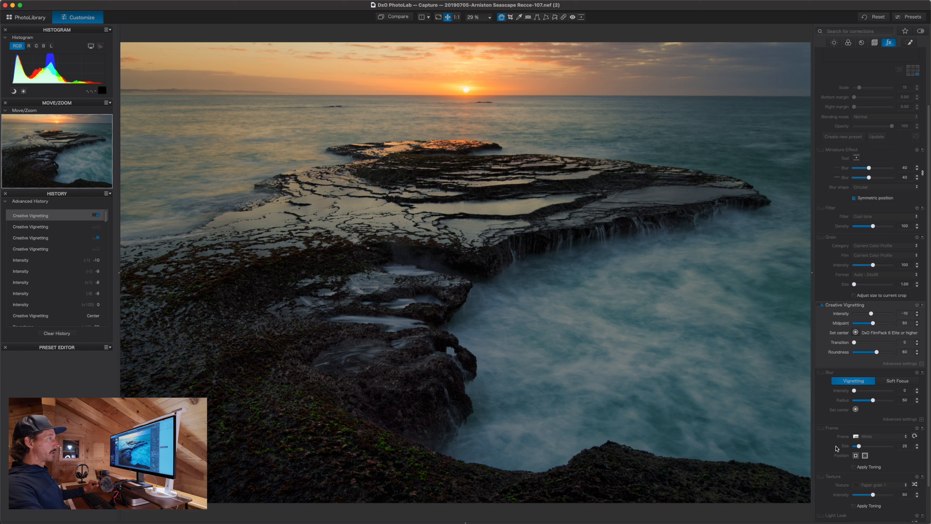
scroll(837, 448, down, 3)
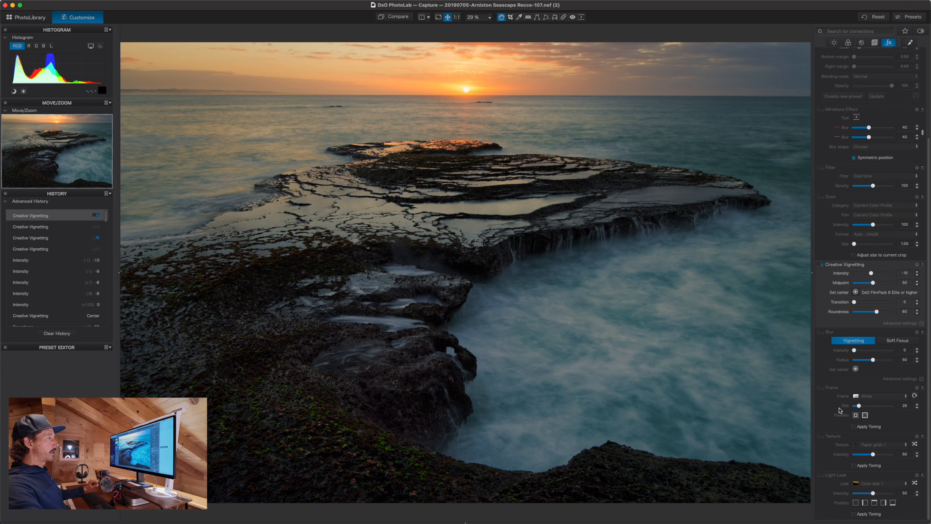
click(820, 435)
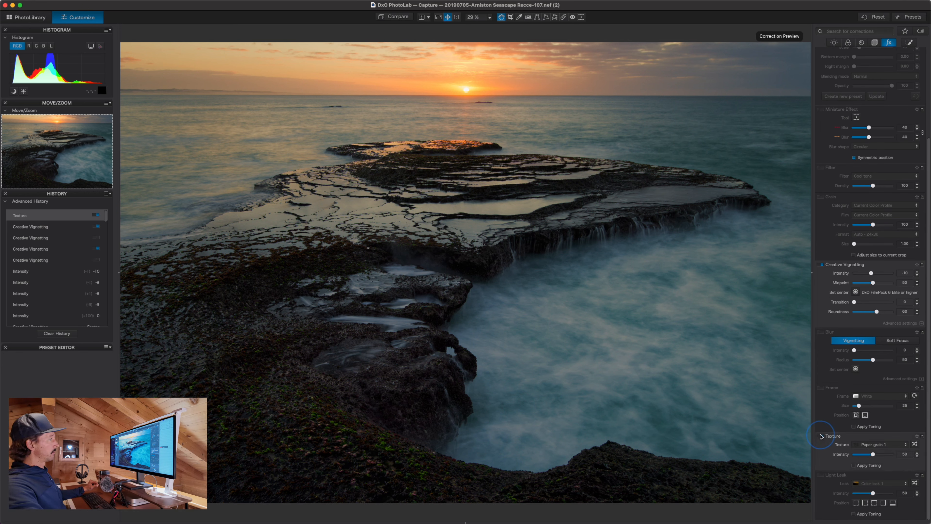
click(821, 436)
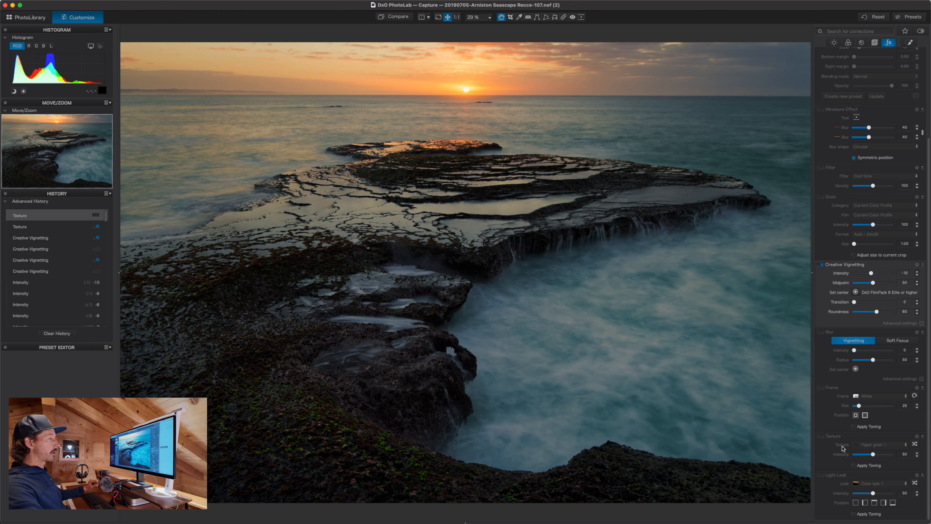
click(821, 475)
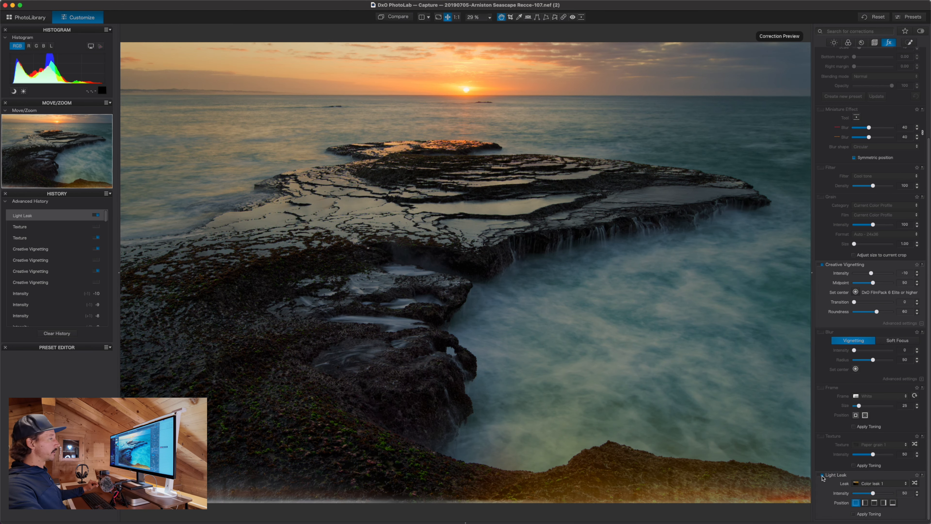
click(821, 475)
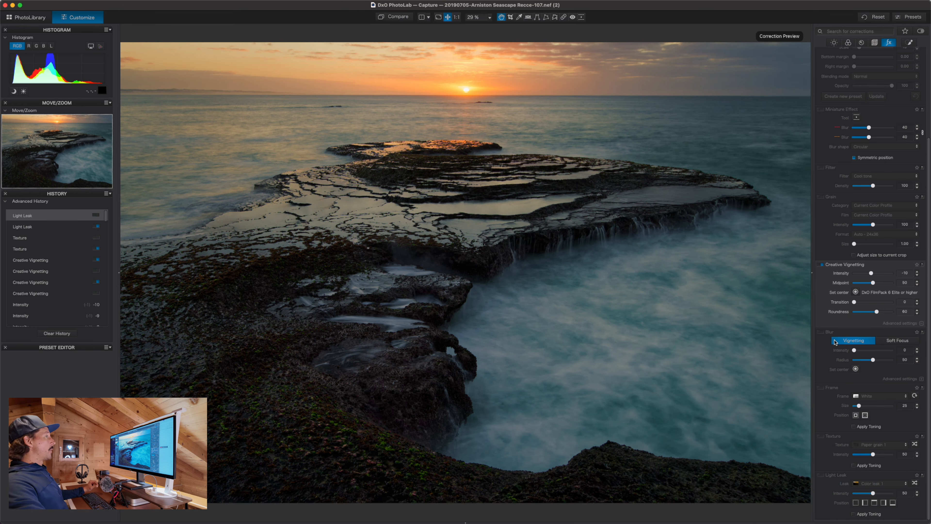
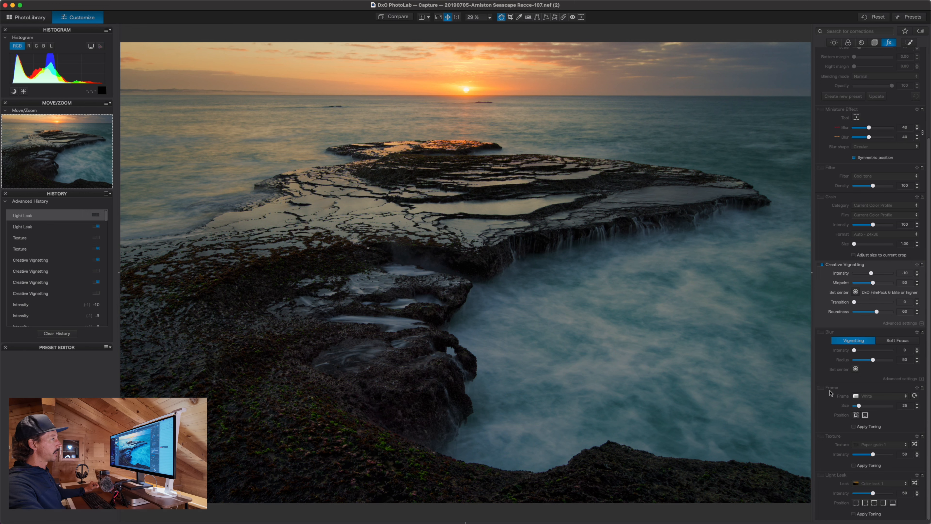
click(821, 388)
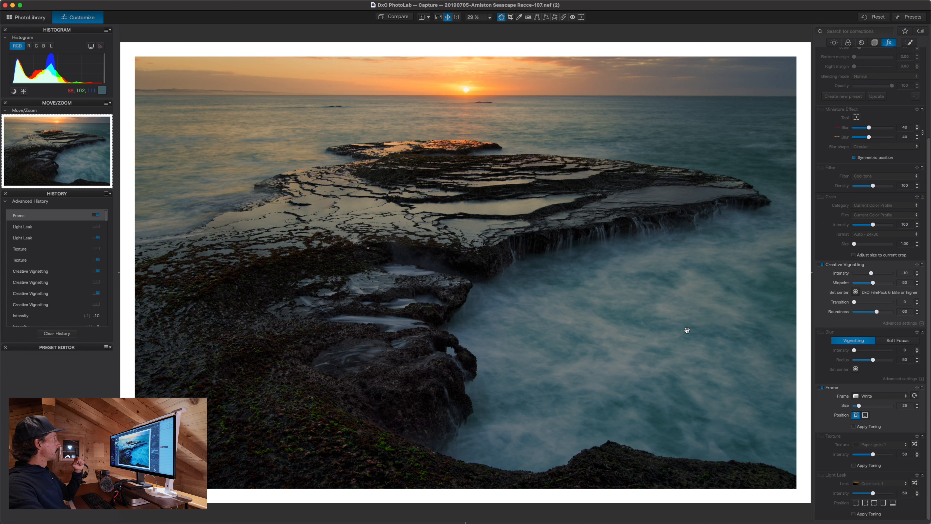
click(822, 387)
Return to the light corrections and set the Selective Tone midtones to 29 and shadows to 30.
click(834, 42)
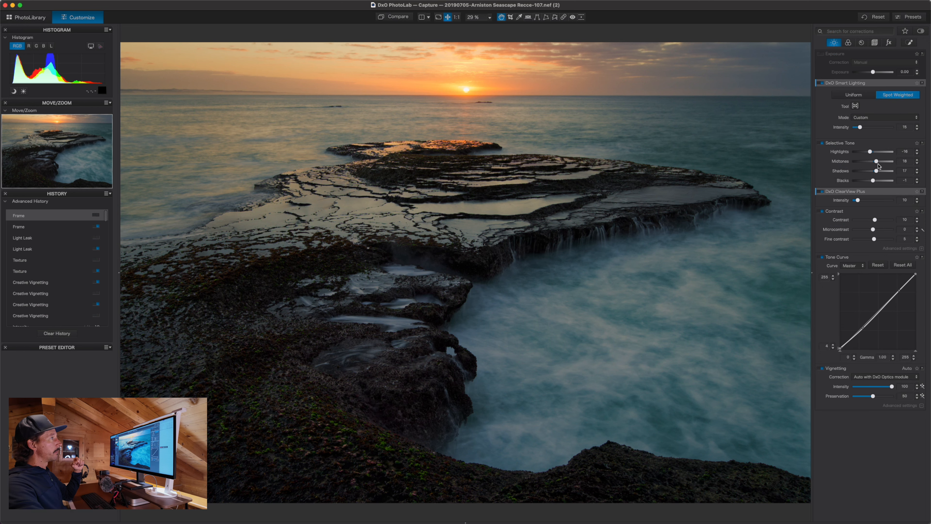
drag(878, 162, 879, 171)
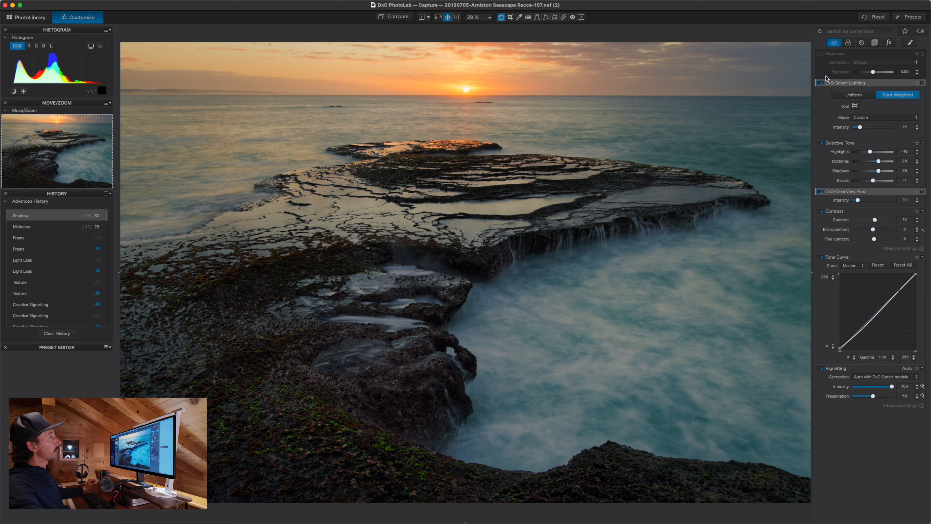
Enable the Exposure correction, keep it in Manual mode, and set the exposure to 0.10.
click(821, 53)
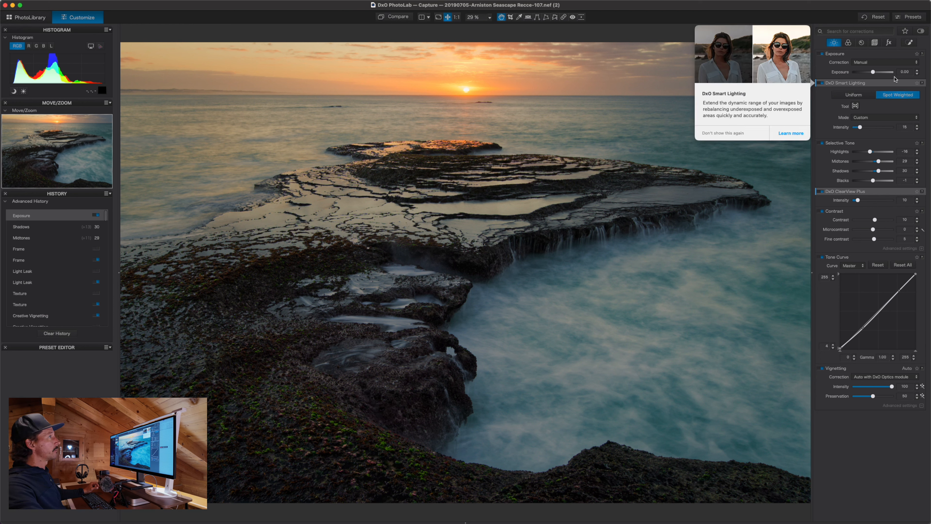
click(878, 63)
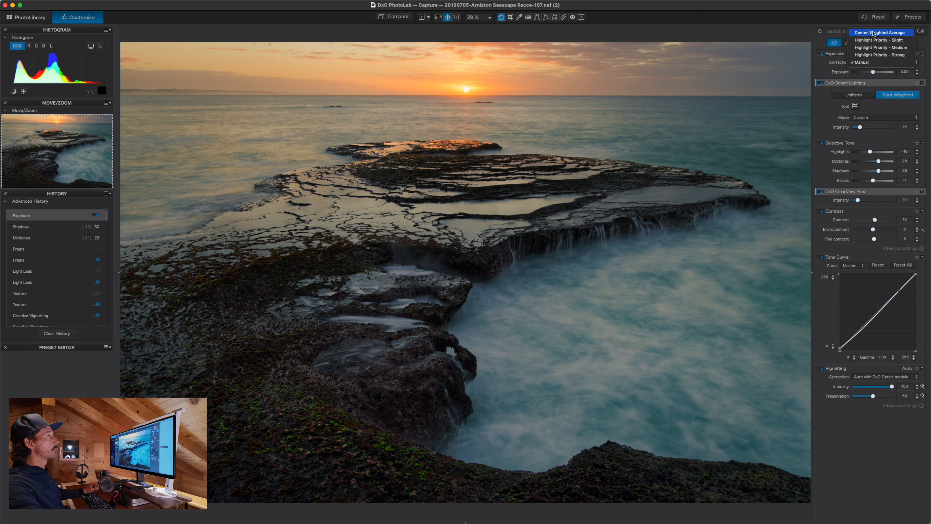
click(829, 68)
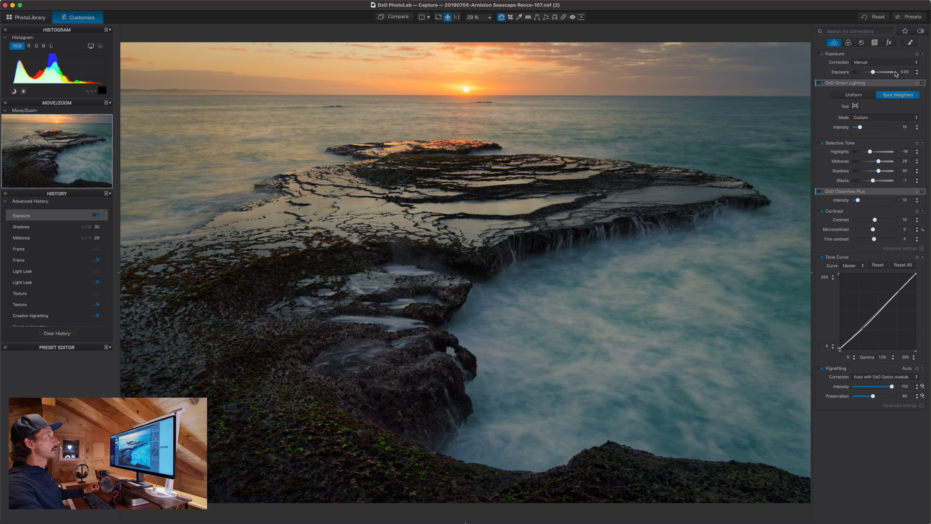
click(917, 70)
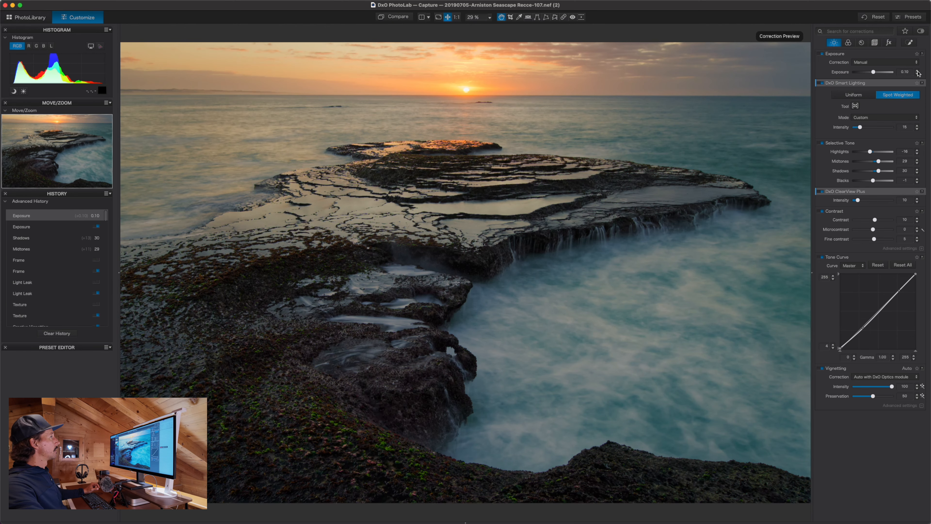
click(917, 73)
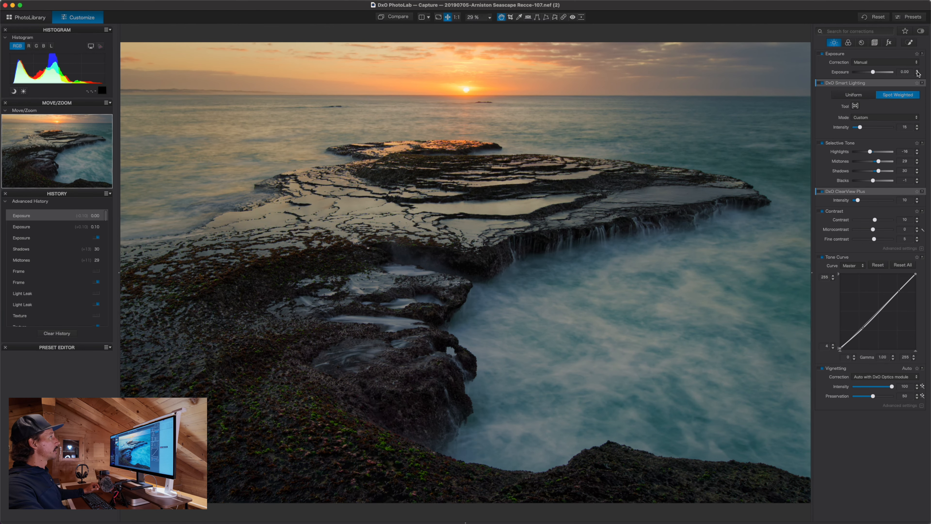
click(917, 71)
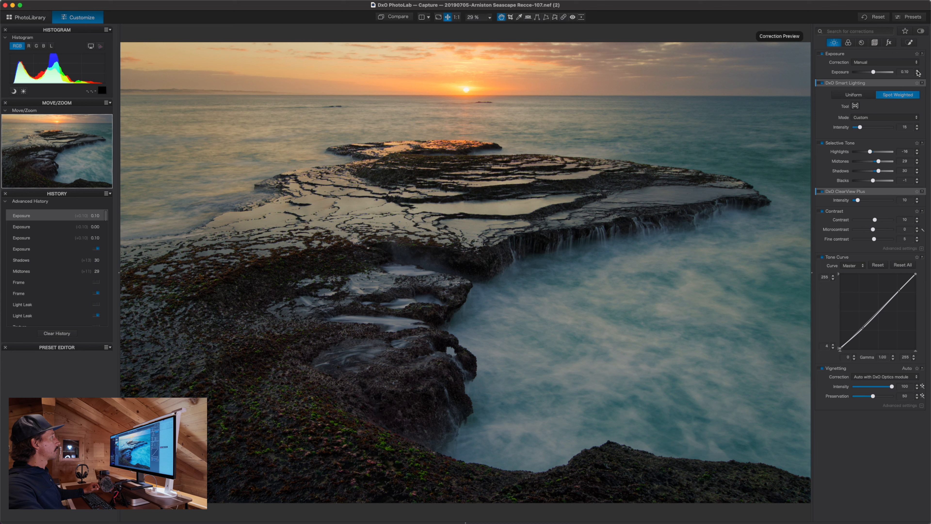
Check the photo for shadow and highlight clipping, including a trial with much higher exposure, and undo that exposure change.
click(24, 92)
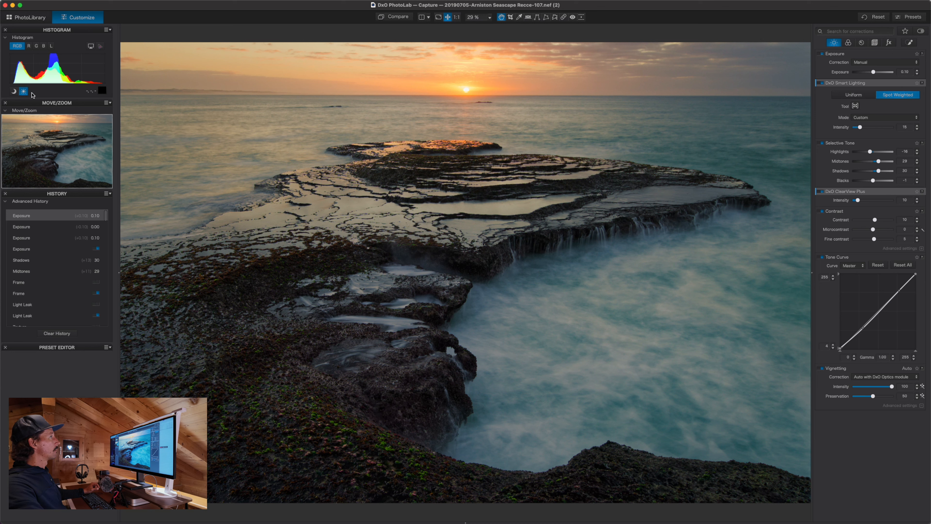
click(13, 92)
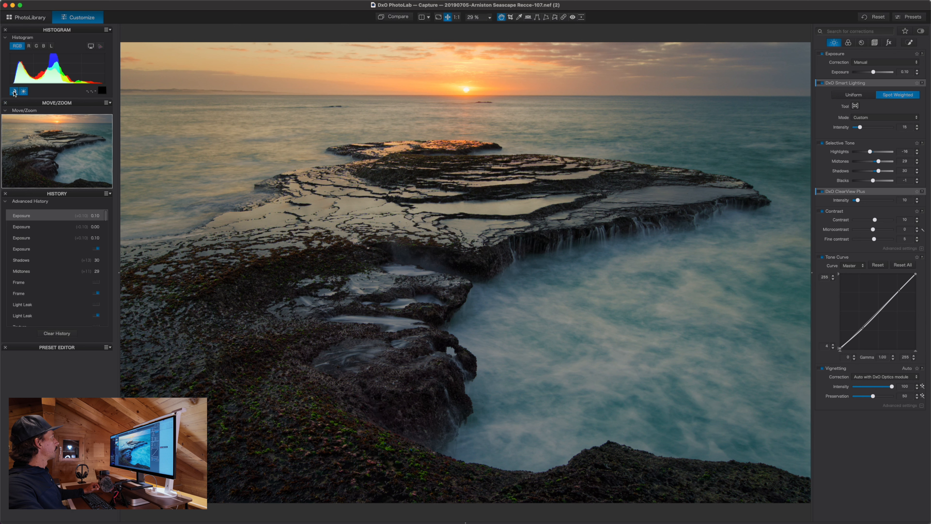
click(13, 91)
click(23, 92)
click(24, 92)
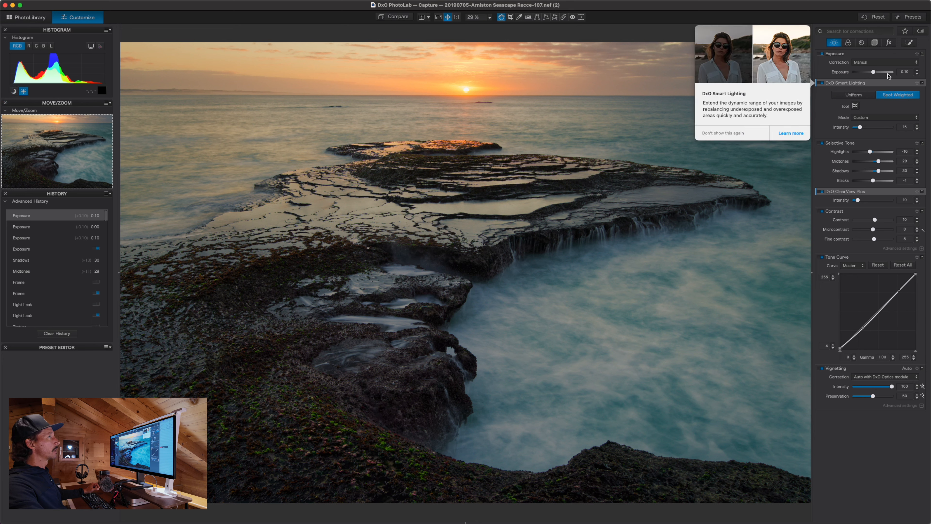
drag(875, 73, 882, 75)
key(super+z)
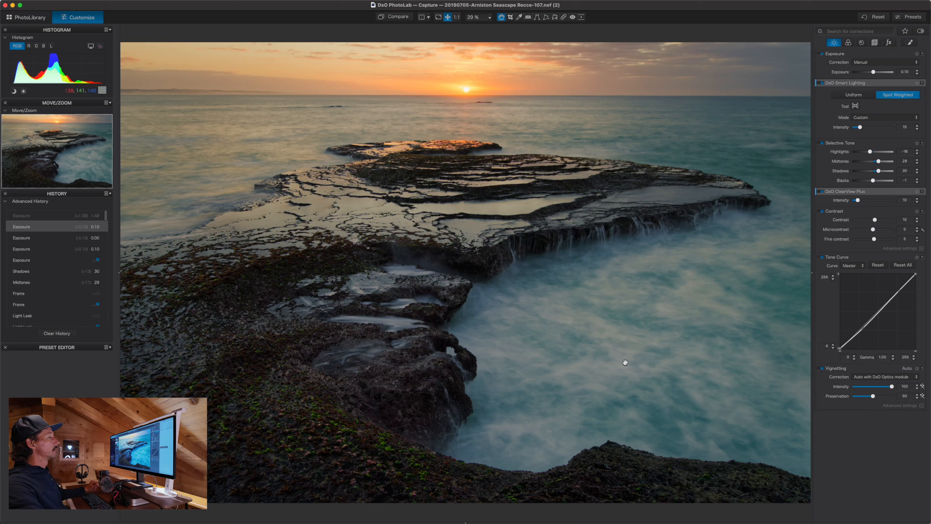
Preview the white Frame effect around the adjusted photo and turn it off again.
click(889, 42)
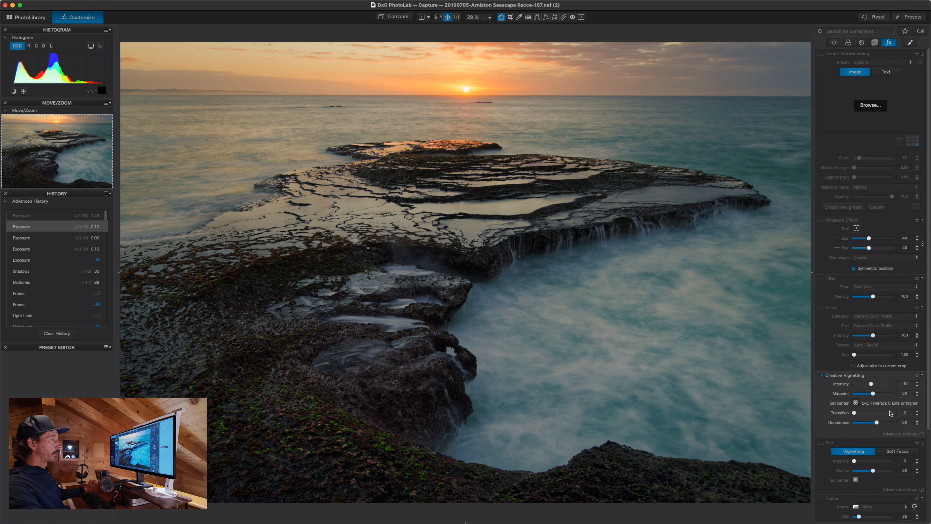
scroll(877, 490, down, 5)
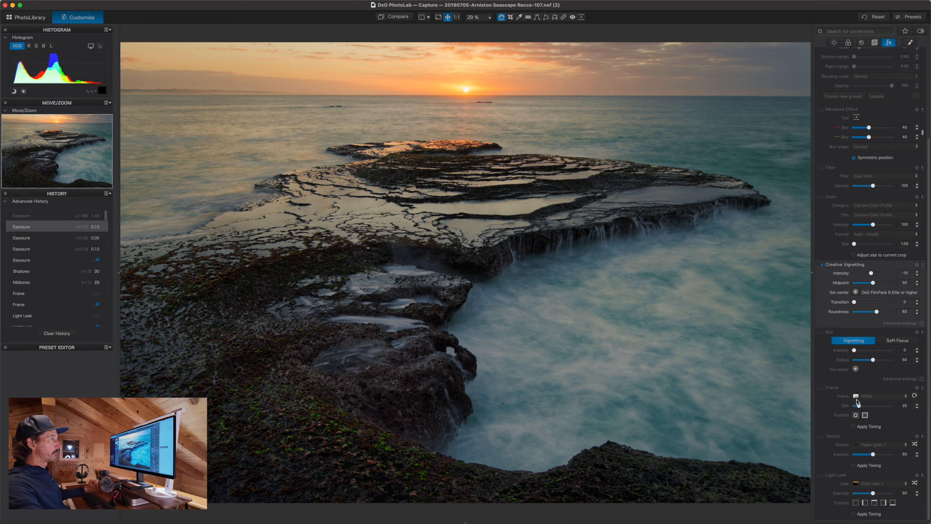
click(822, 387)
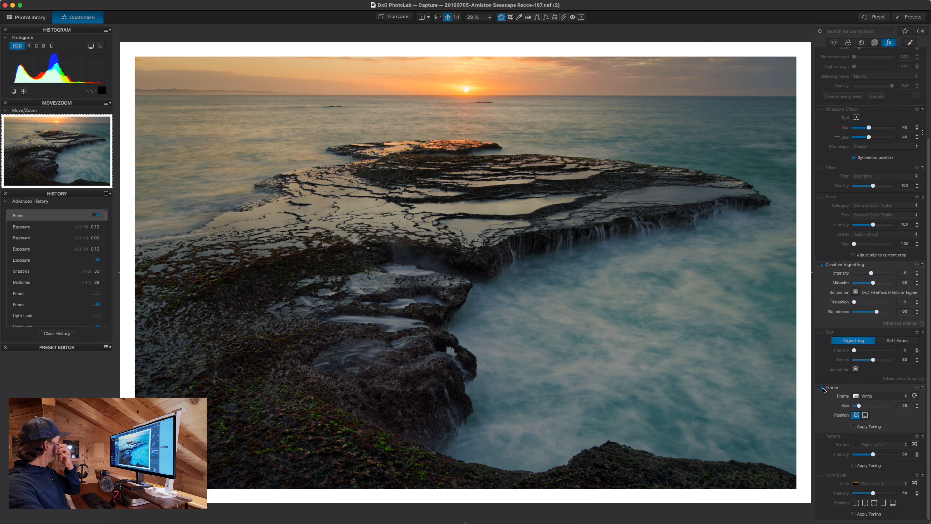
click(822, 389)
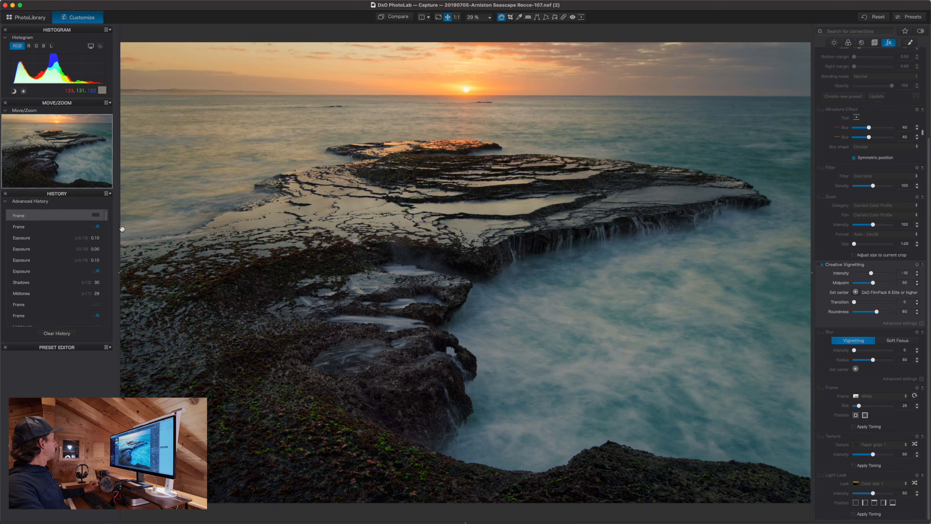
Review the edit history by viewing the earliest Selective Tone state, restore the latest Frame state, and compare the edited photo with the original.
scroll(75, 288, down, 5)
scroll(74, 288, down, 10)
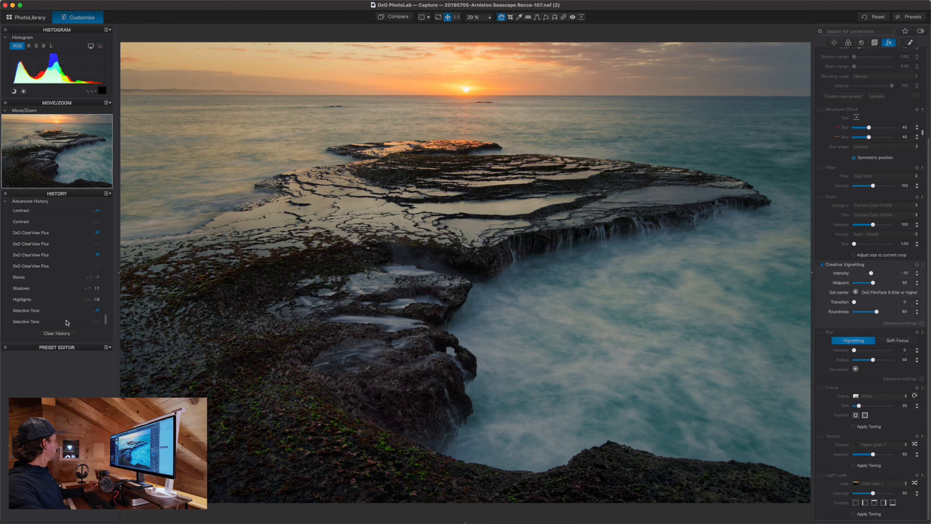
click(54, 322)
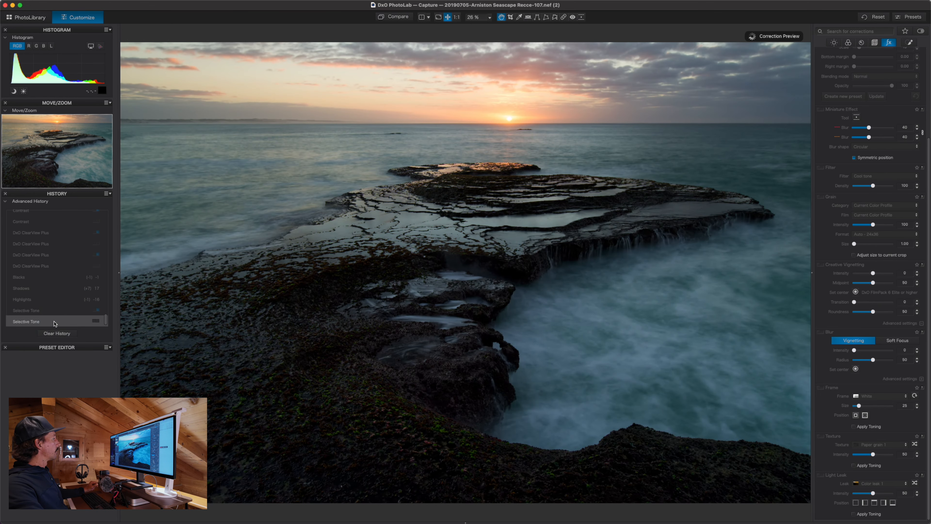
scroll(59, 294, up, 10)
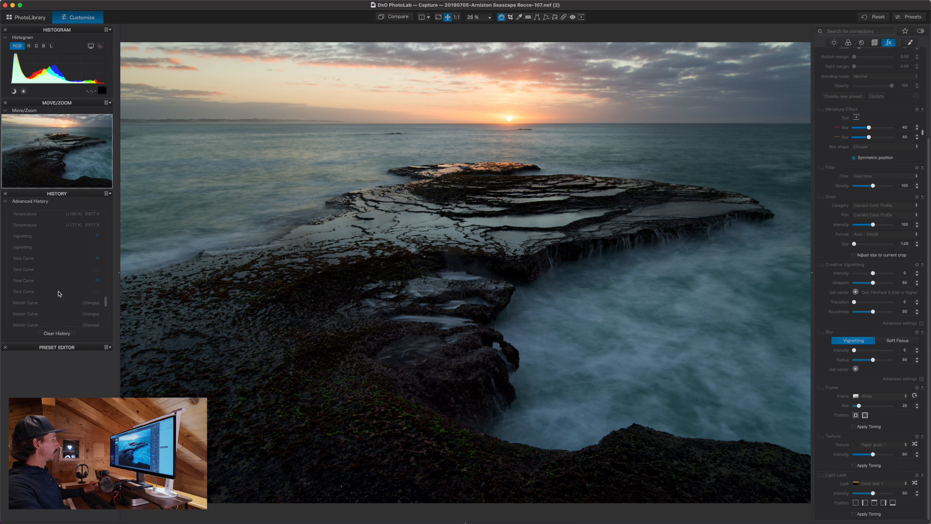
scroll(58, 289, up, 10)
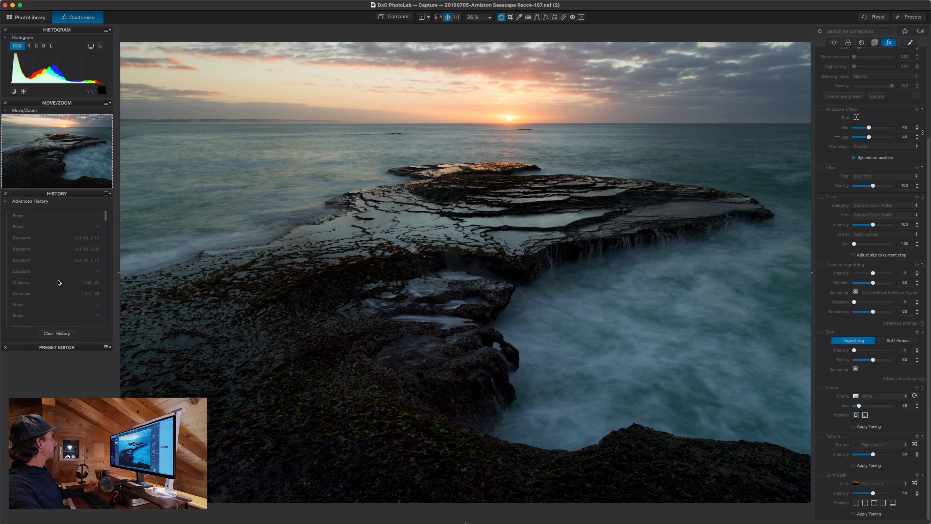
click(54, 218)
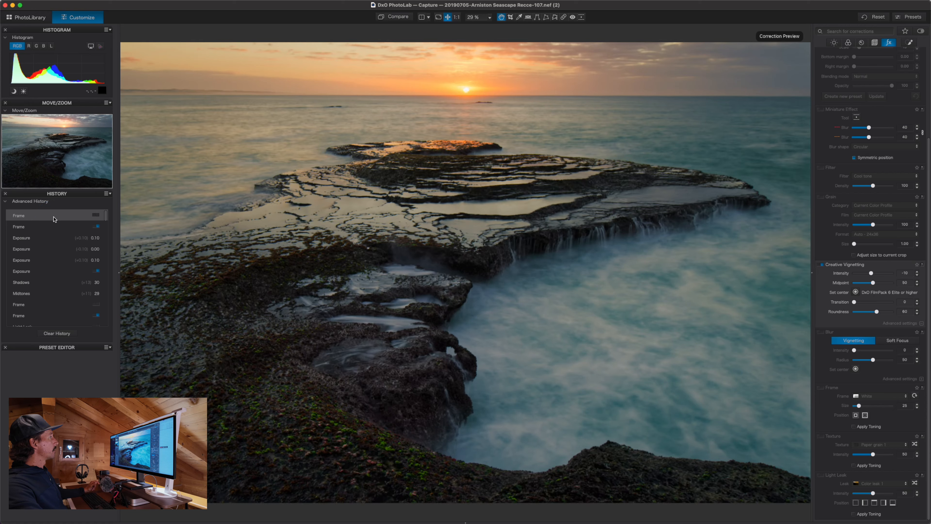
click(405, 20)
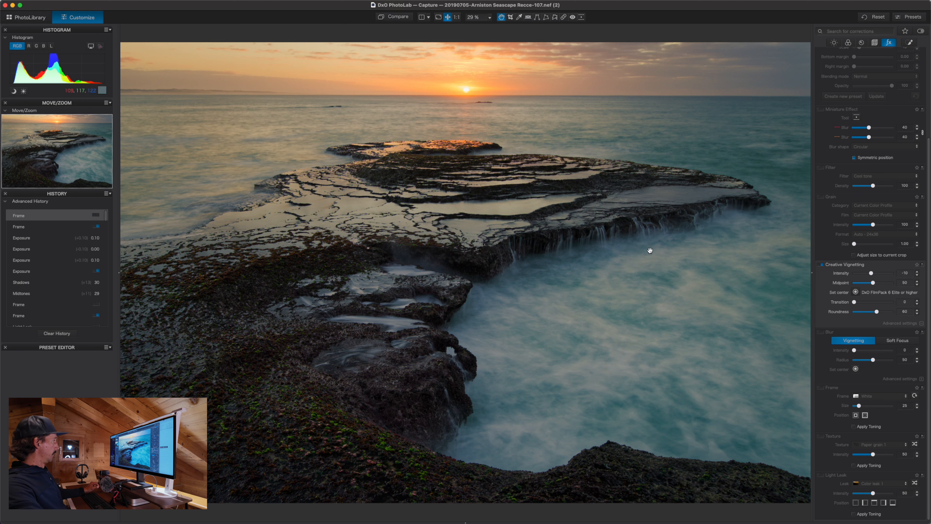
Return to the light corrections and set the photo's Contrast to 24.
click(834, 42)
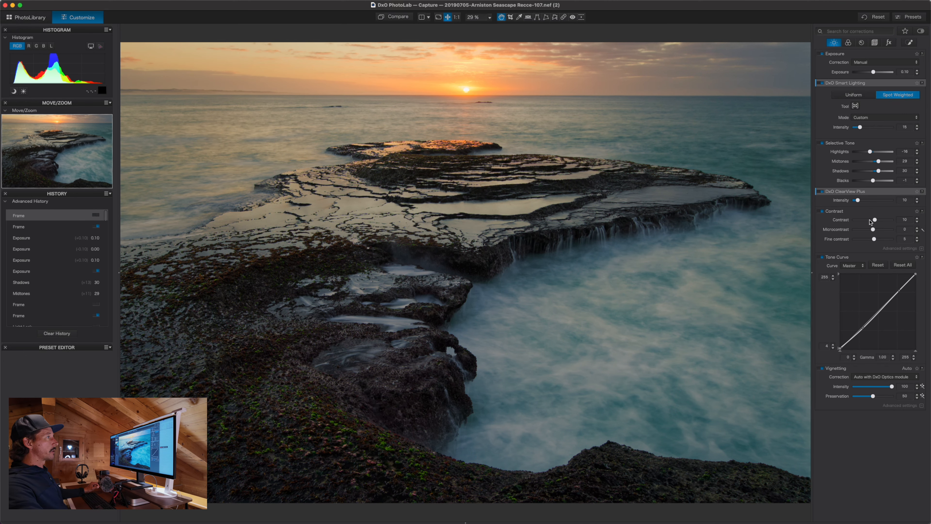
drag(875, 220, 878, 220)
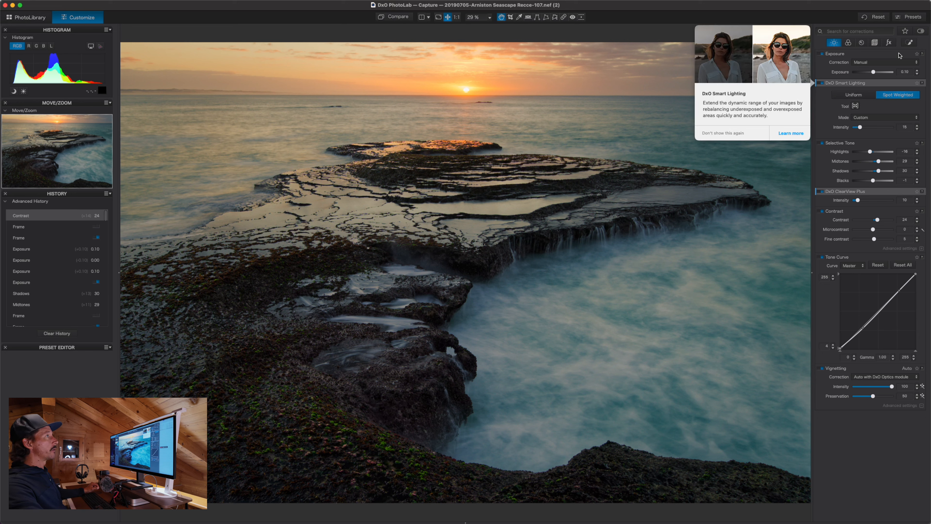
Open the local adjustment tools and enable the Local Adjustments correction.
click(889, 42)
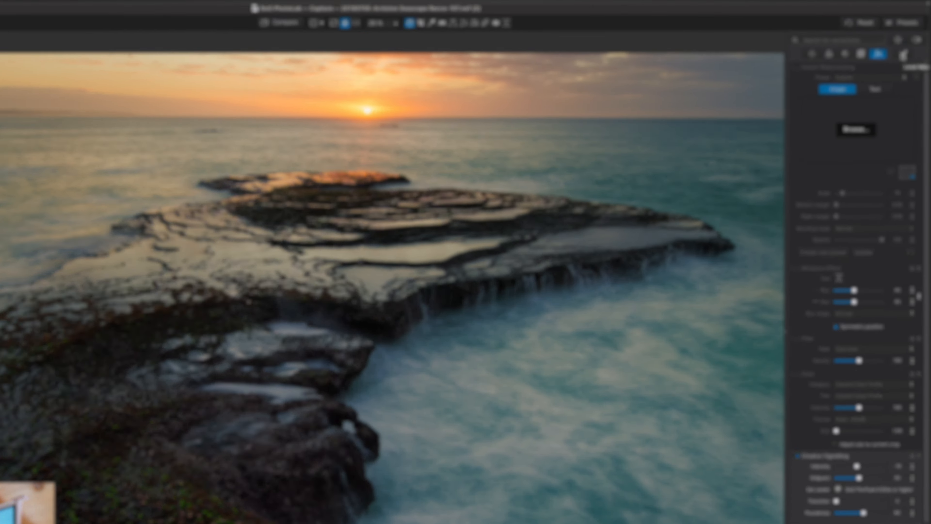
click(908, 43)
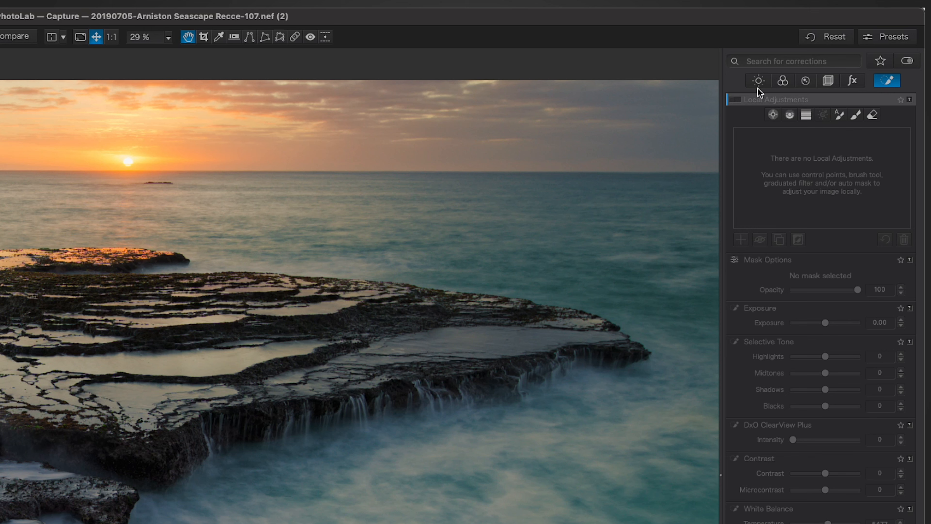
click(732, 101)
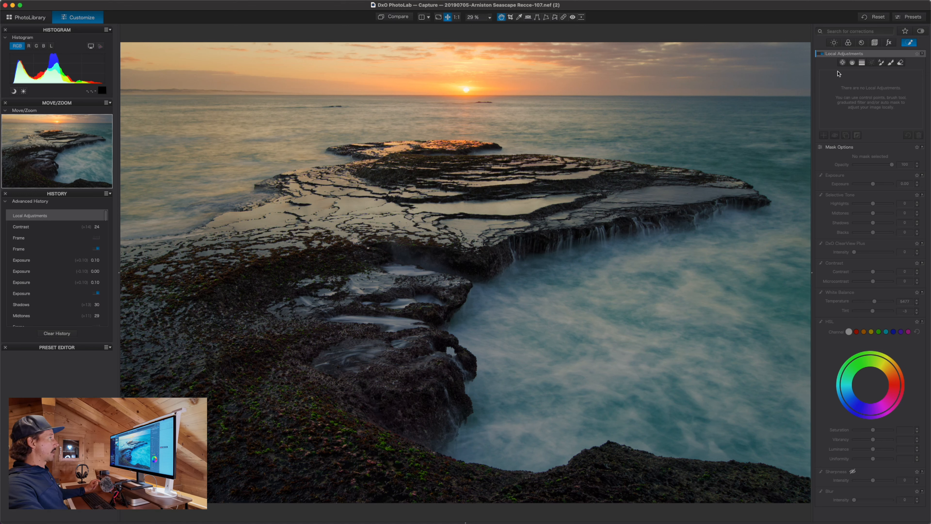
Add a diagonal Graduated Filter over the mossy foreground rocks and shift it inward so it covers more of the rock area.
click(842, 63)
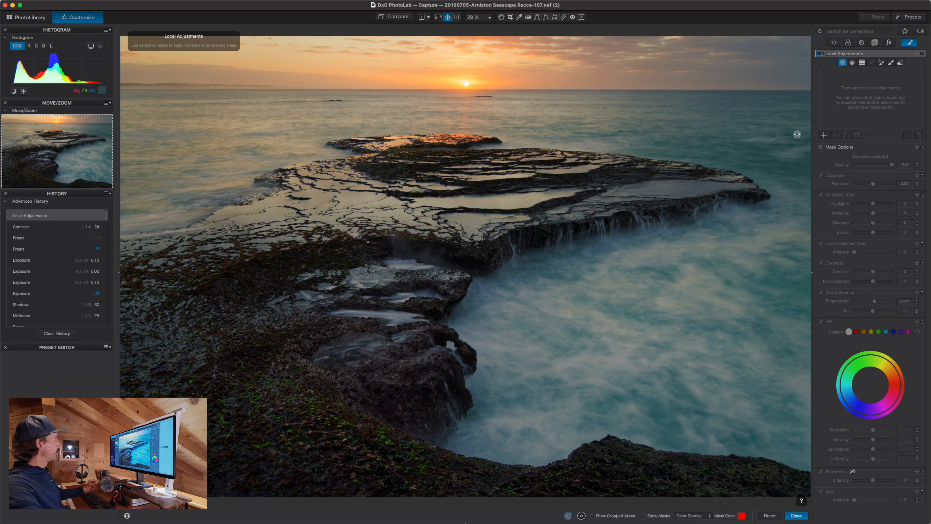
click(796, 515)
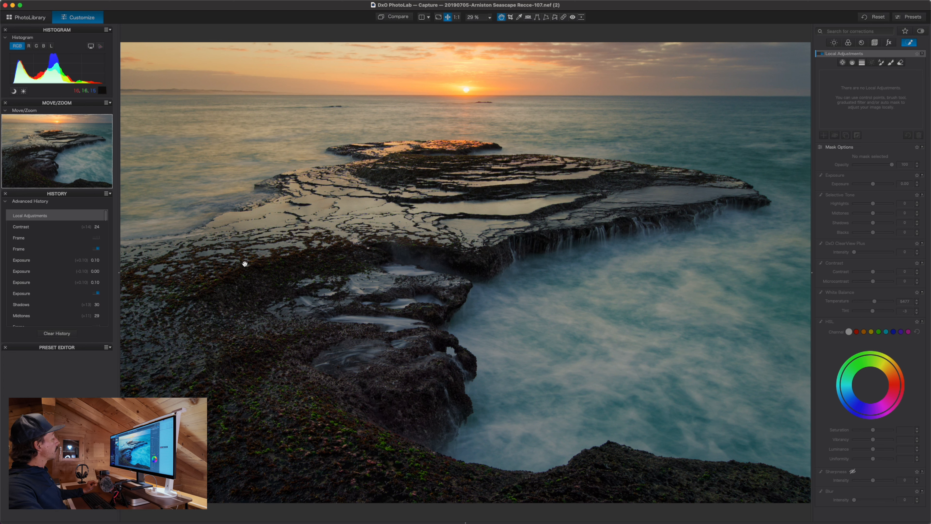
click(862, 63)
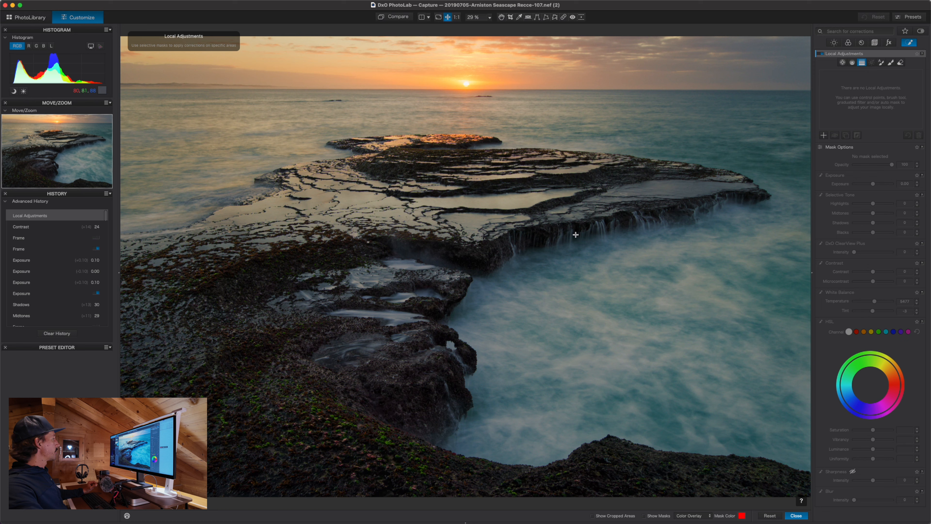
drag(237, 439, 331, 311)
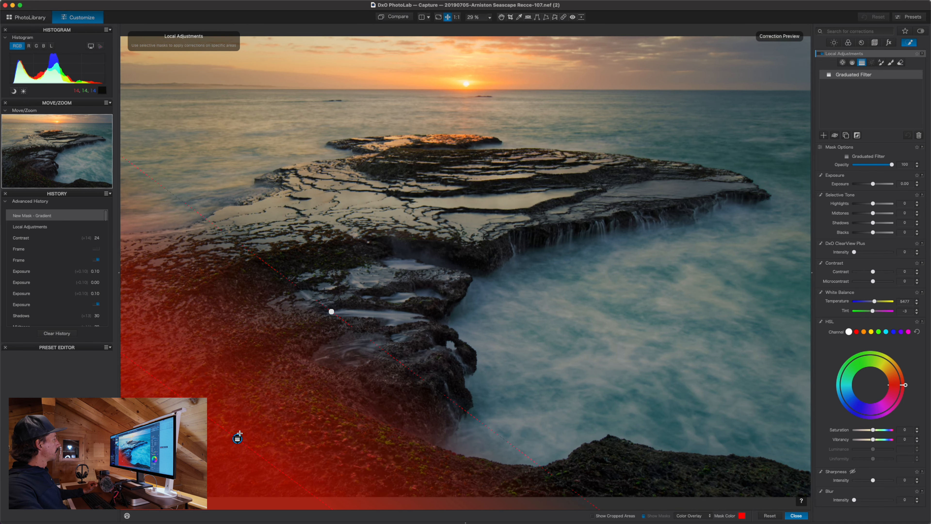
drag(237, 438, 320, 391)
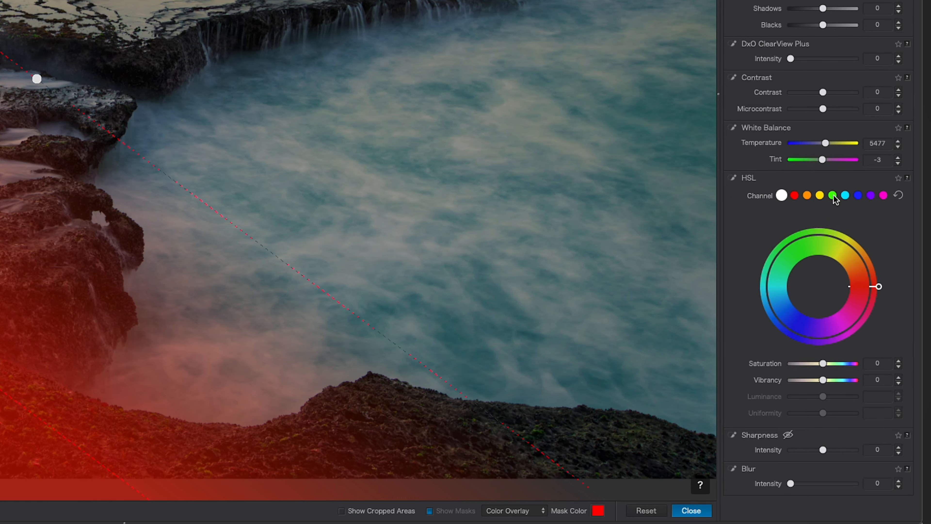
In the Graduated Filter's HSL settings, choose the green channel and set its saturation to 14 and luminance to 20.
click(832, 195)
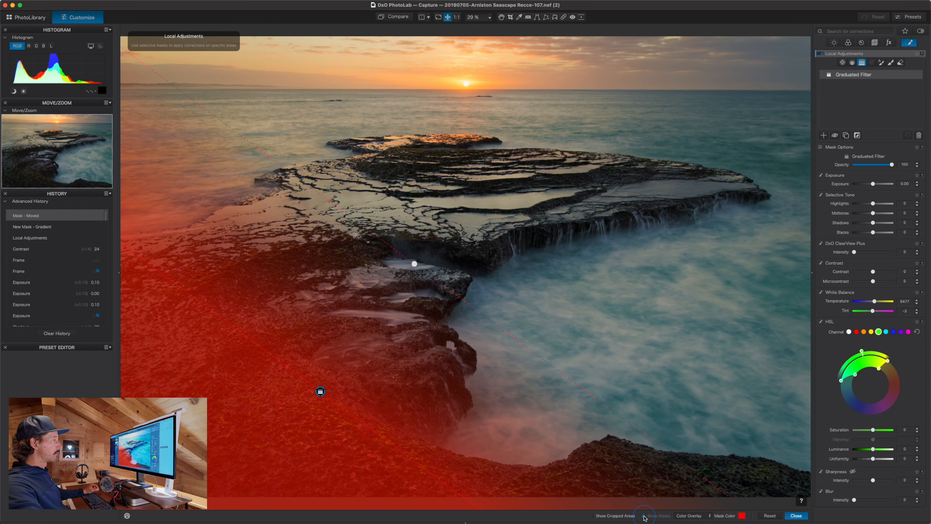
click(874, 430)
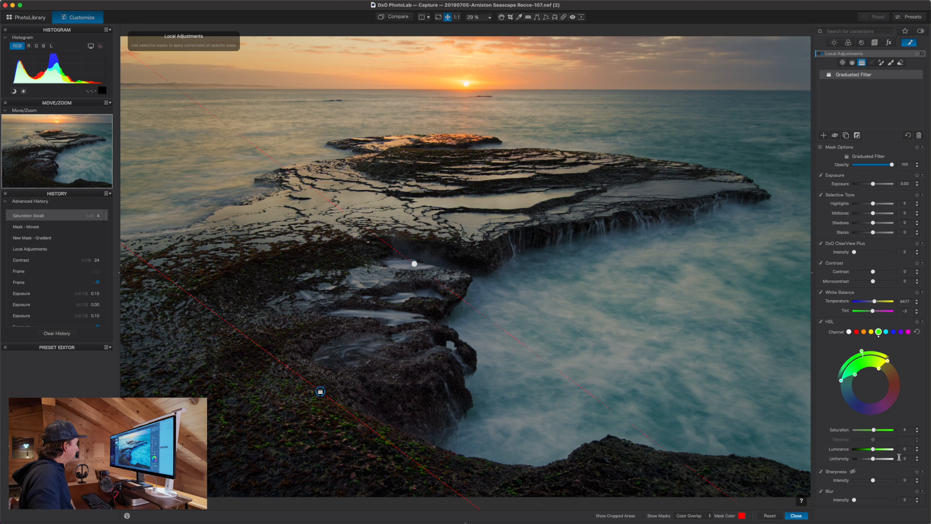
click(875, 452)
mouse_move(874, 451)
mouse_down()
mouse_move(890, 452)
mouse_move(861, 452)
mouse_move(875, 451)
mouse_up()
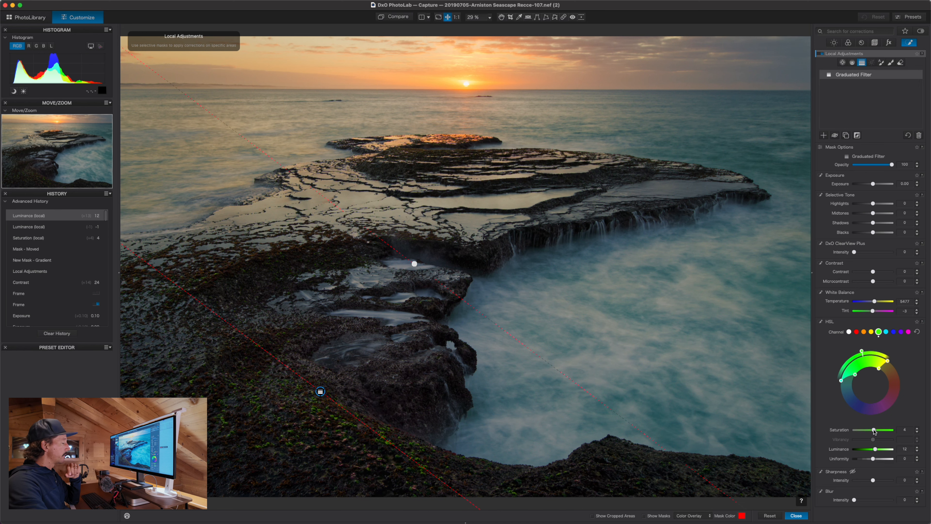
drag(876, 432, 878, 451)
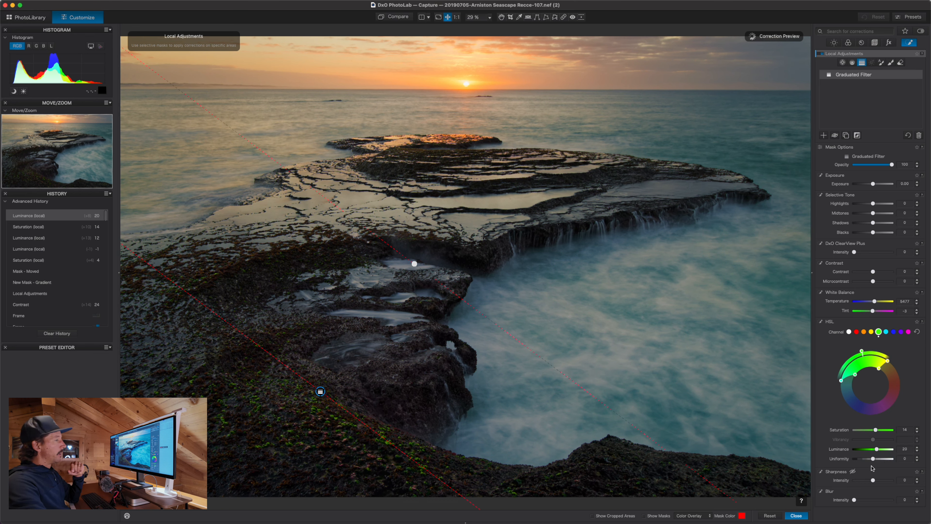
Deselect the Graduated Filter and toggle the Local Adjustments correction off and on to compare the foreground greens before and after.
click(866, 94)
mouse_move(824, 55)
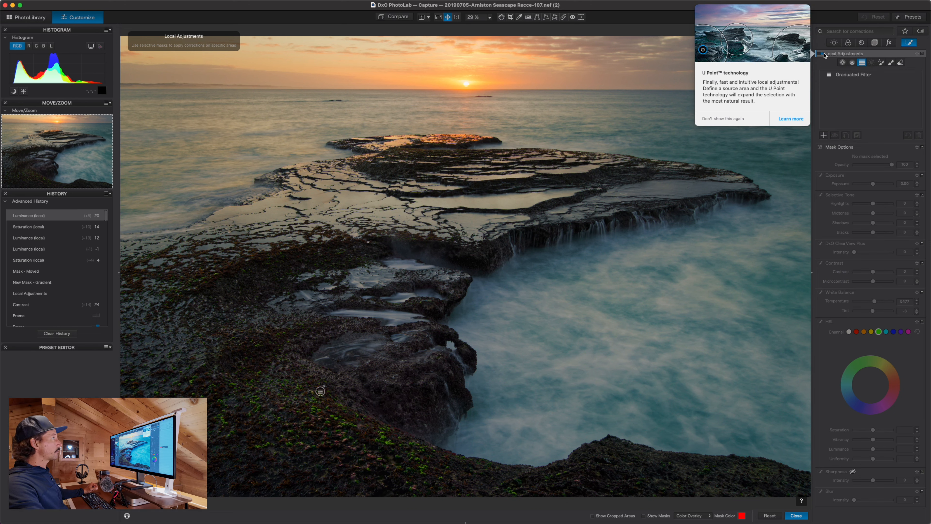
click(822, 54)
click(823, 54)
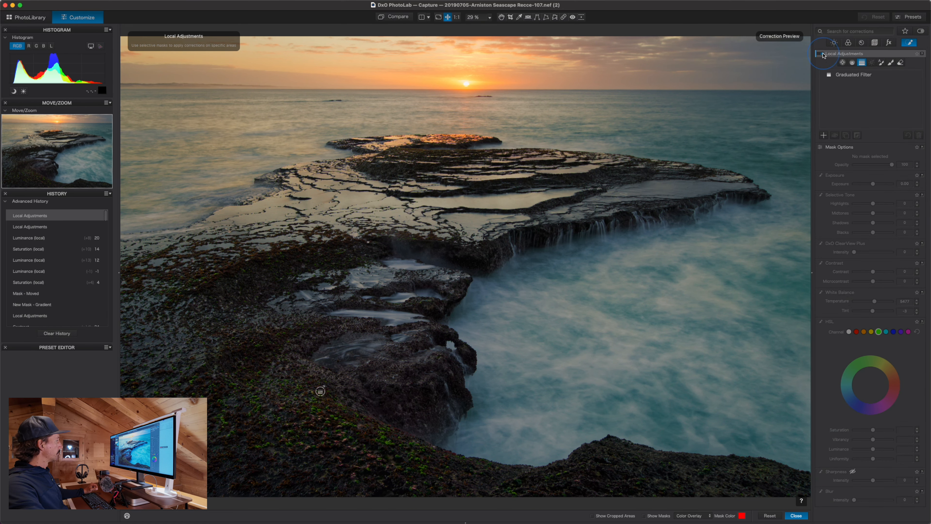
click(823, 54)
click(823, 54)
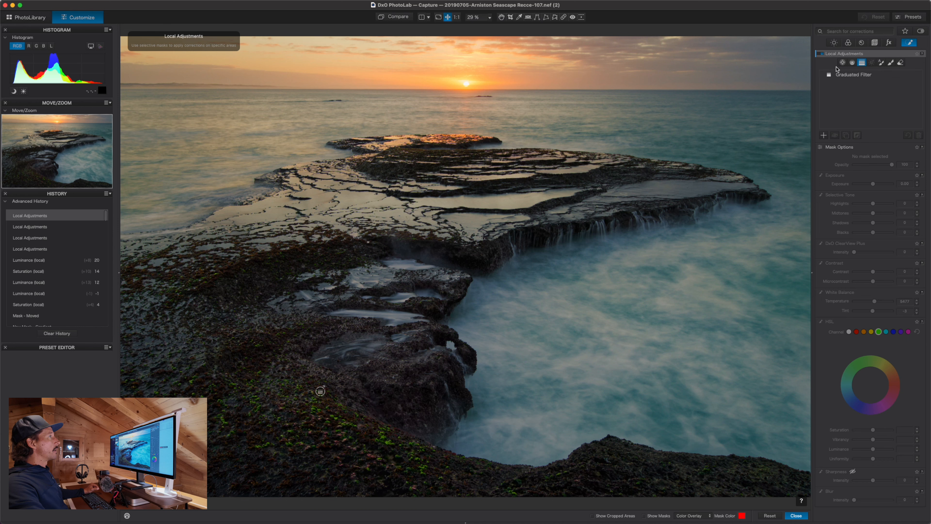
mouse_move(835, 80)
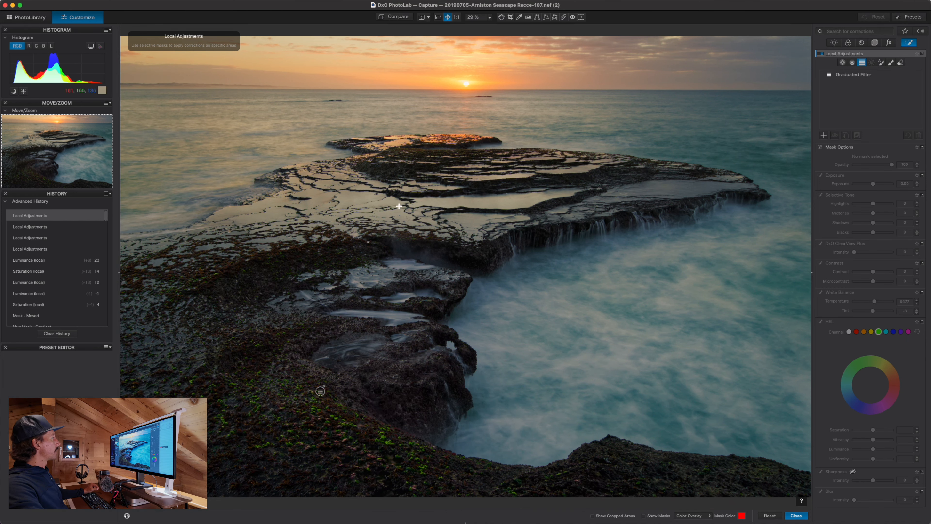
Create a Control Point mask on the wet rock shelf, move it to the shelf's seaward edge, and shrink its radius to fit.
click(843, 63)
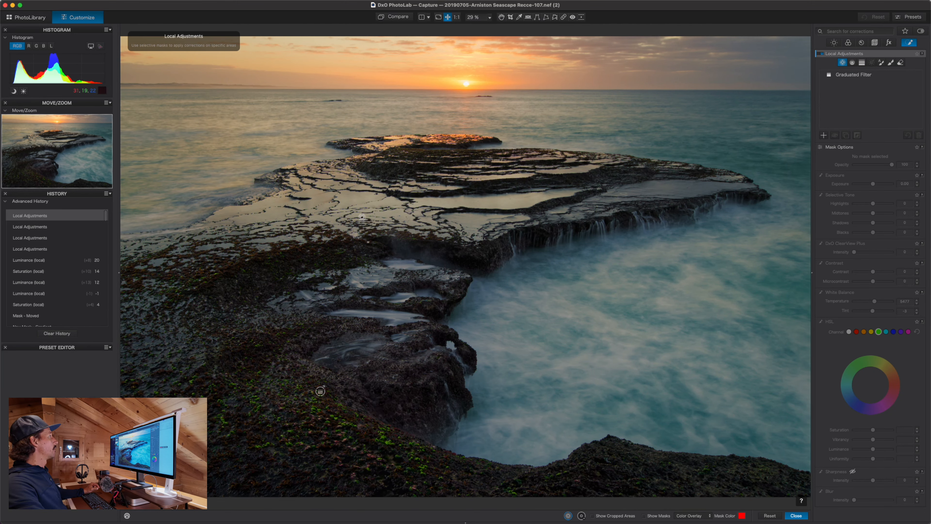
click(351, 197)
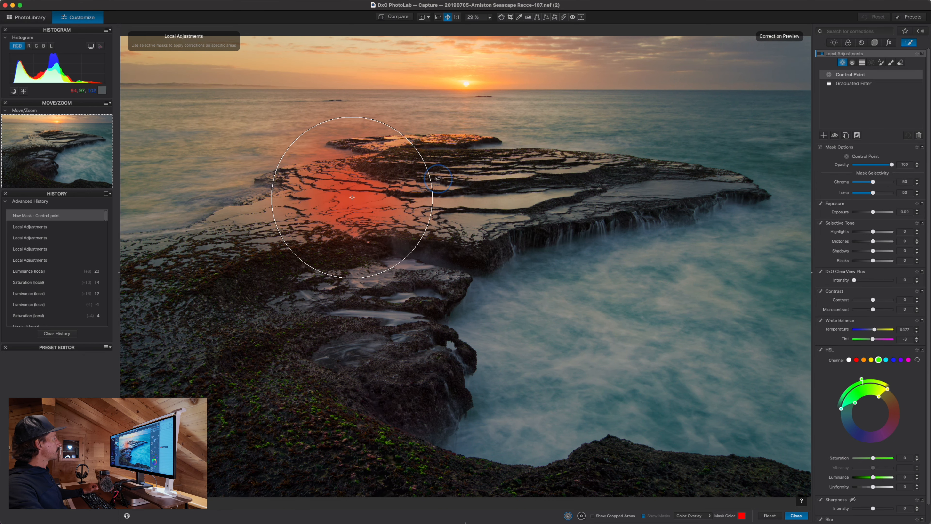
drag(438, 179, 464, 176)
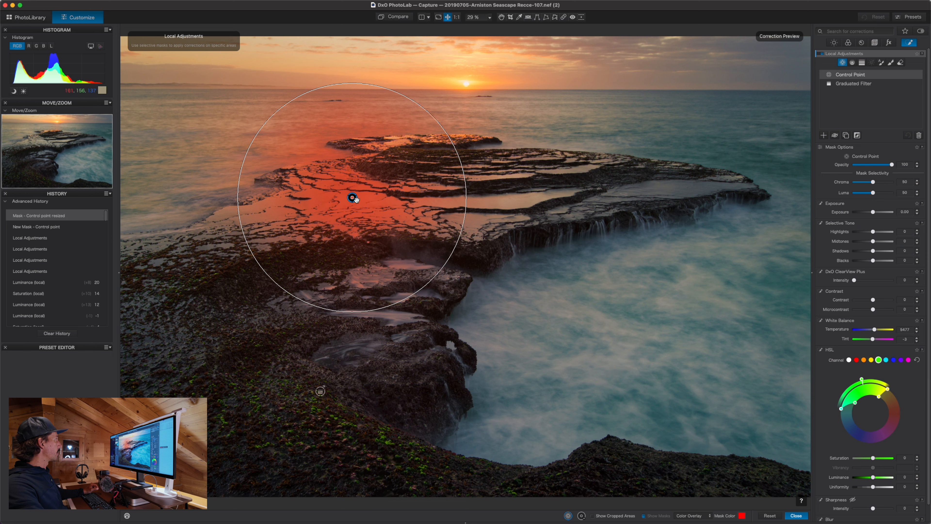
drag(352, 198, 278, 211)
drag(383, 172, 345, 186)
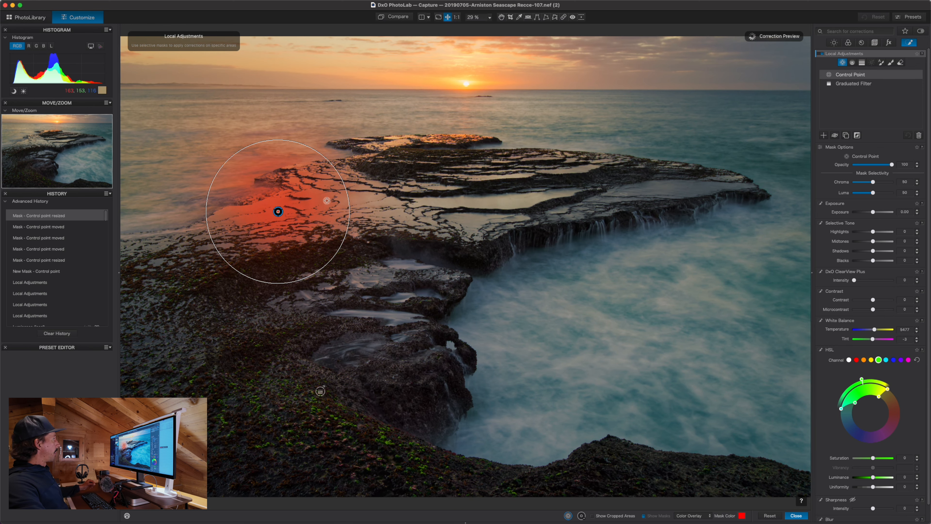
Add more control points to the same mask along the middle and far end of the rock shelf and on the sunlit outcrop behind it.
click(366, 194)
drag(388, 198, 489, 202)
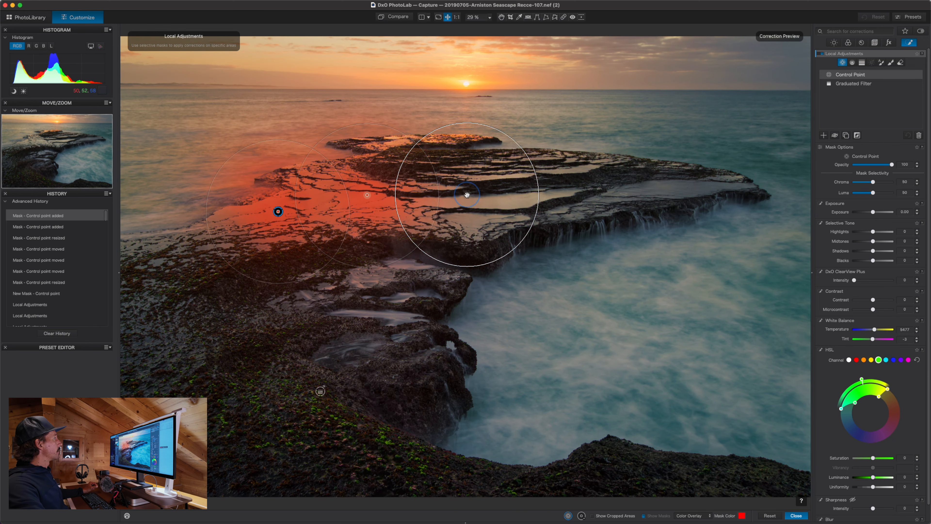
key(super+z)
click(489, 202)
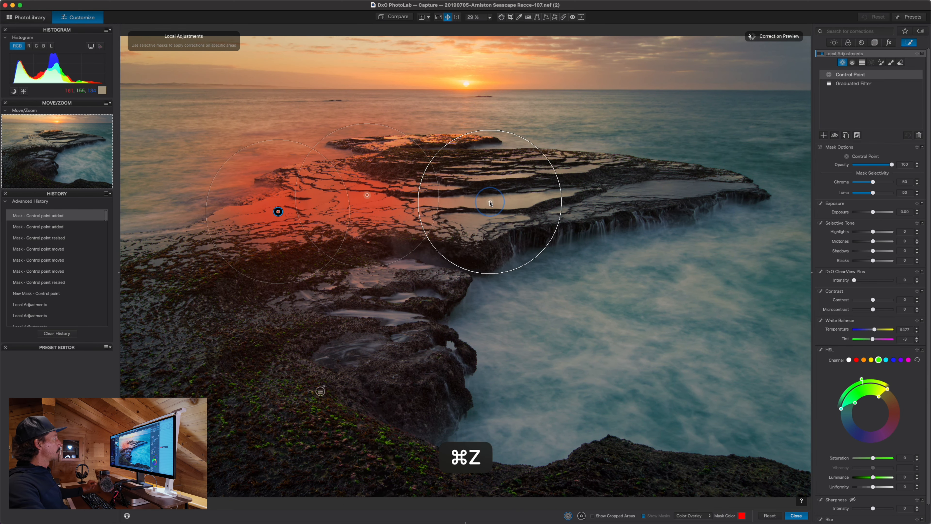
click(640, 186)
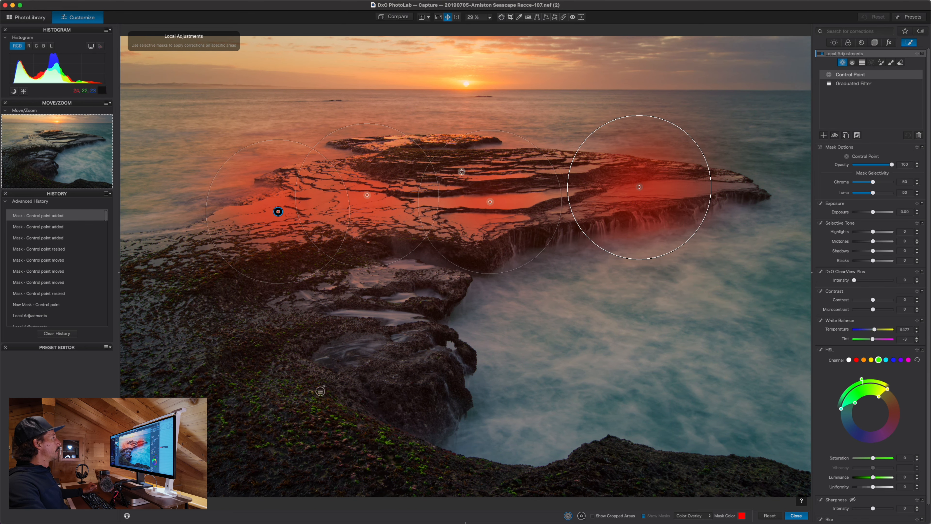
click(393, 143)
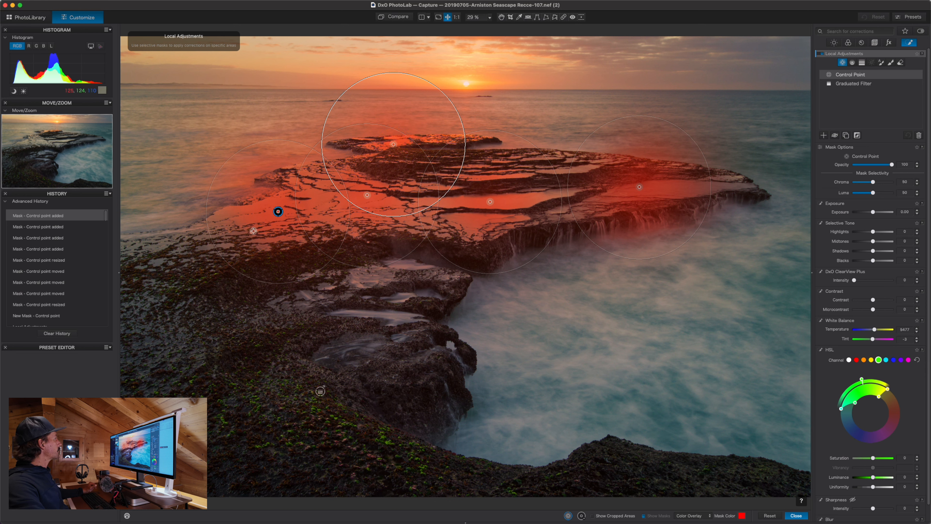
Add negative control points on the sea around the rock shelf to exclude the water from the mask, and resize a point on the shelf.
key(alt)
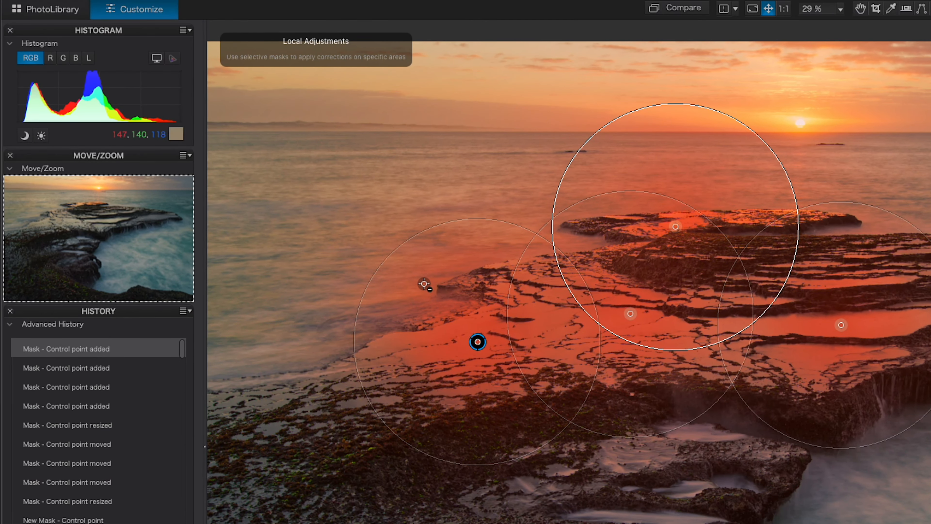
alt+click(389, 293)
alt+click(462, 254)
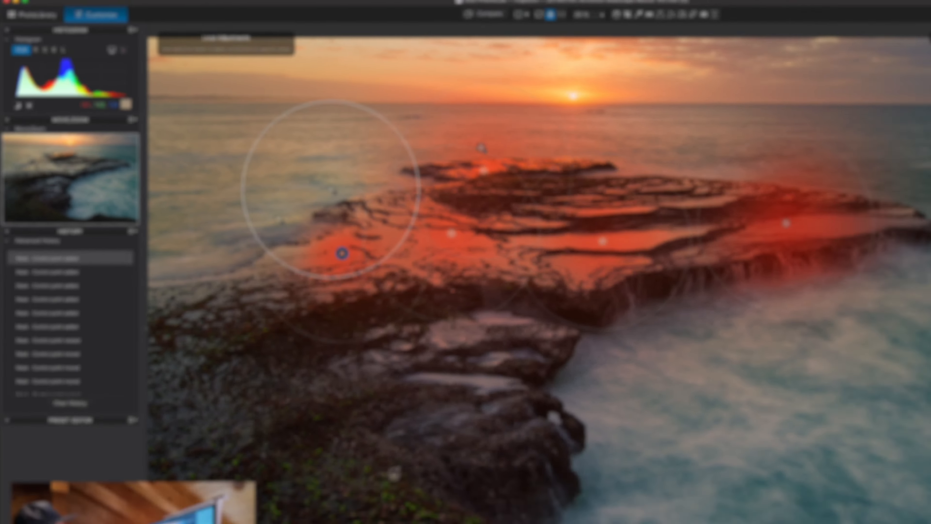
alt+click(483, 133)
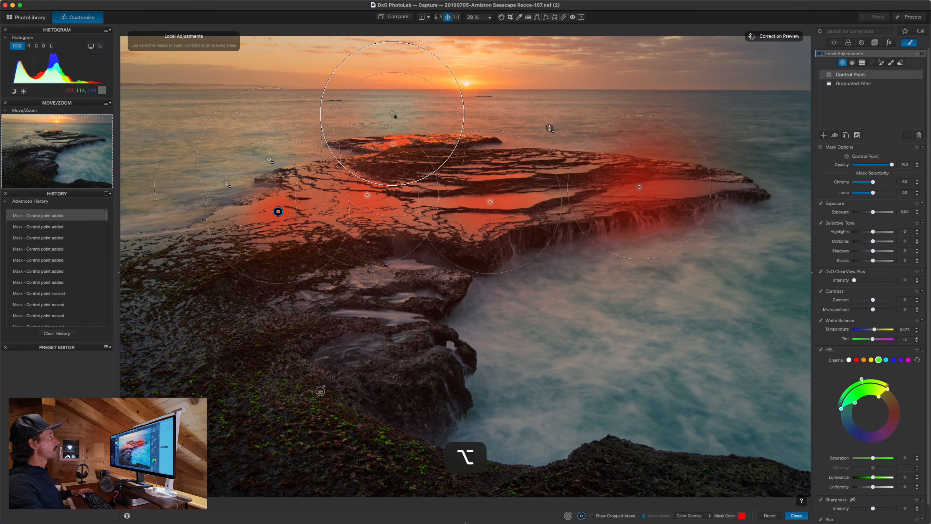
alt+click(515, 130)
alt+click(648, 138)
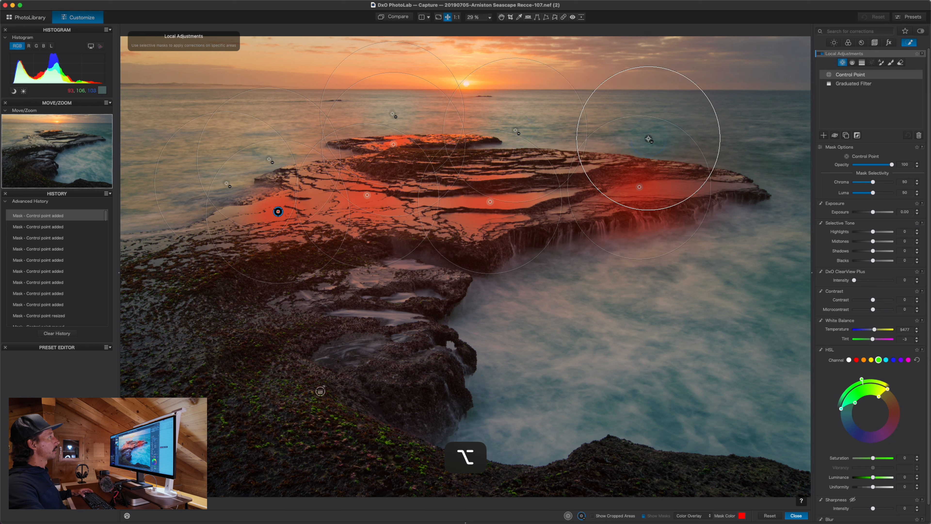
alt+click(633, 246)
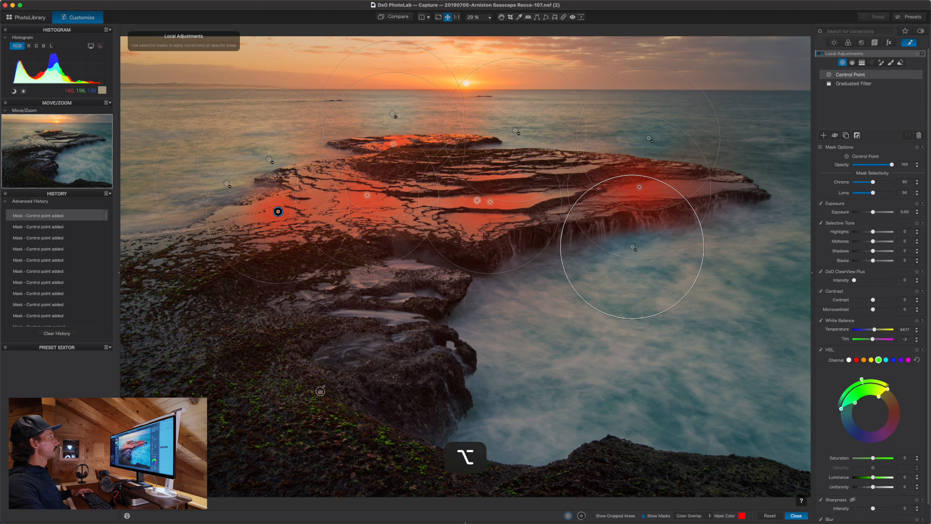
drag(559, 193, 573, 164)
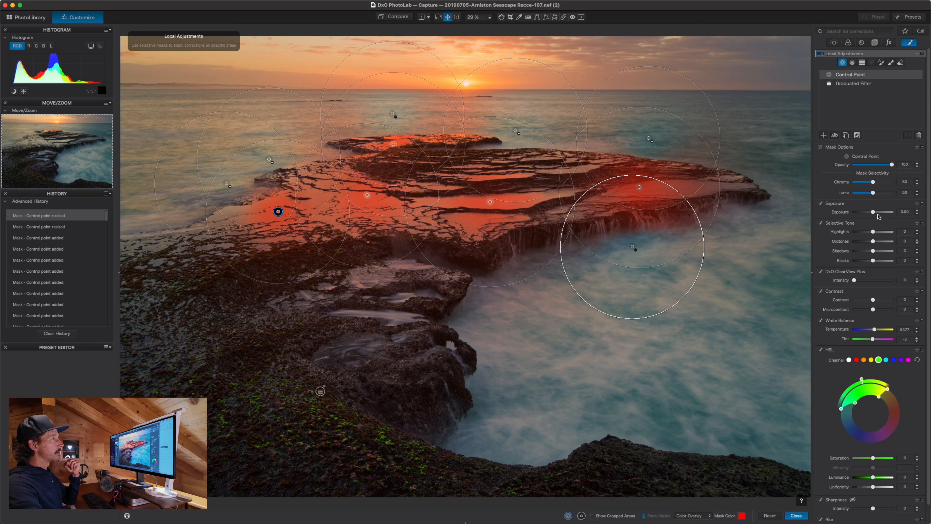
Raise the Control Point mask's highlights to 36 and its exposure to 0.10.
drag(875, 230, 880, 233)
double_click(875, 232)
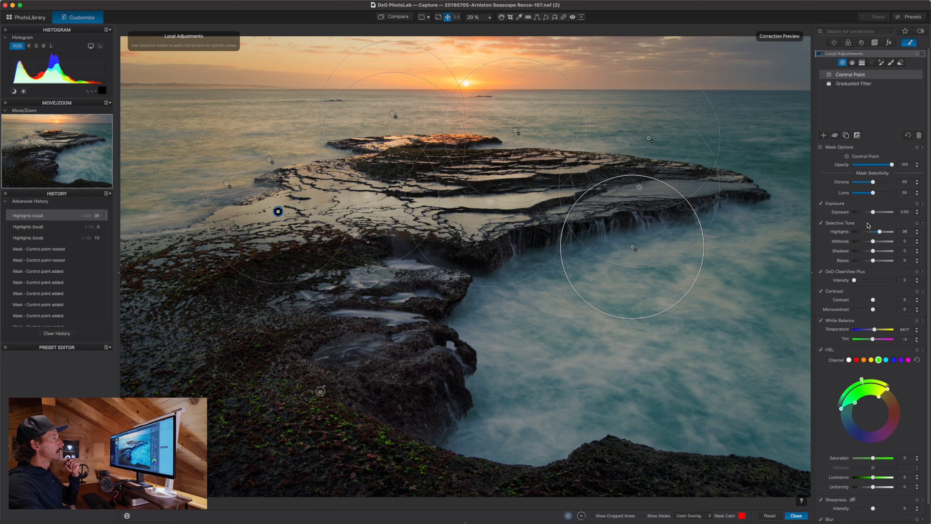
click(916, 212)
Deselect the mask, toggle the Local Adjustments correction off and on to compare the rock shelf, and close the local adjustments mode.
click(875, 99)
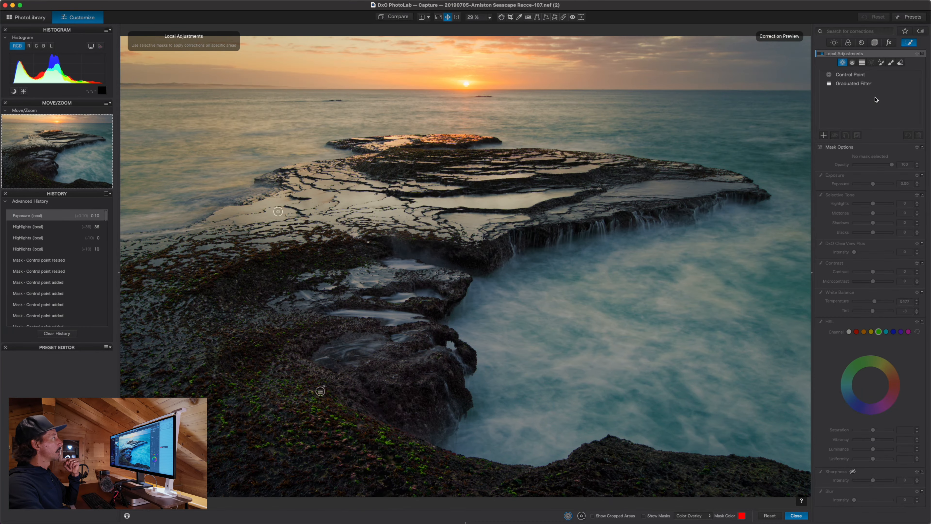
click(819, 53)
click(819, 55)
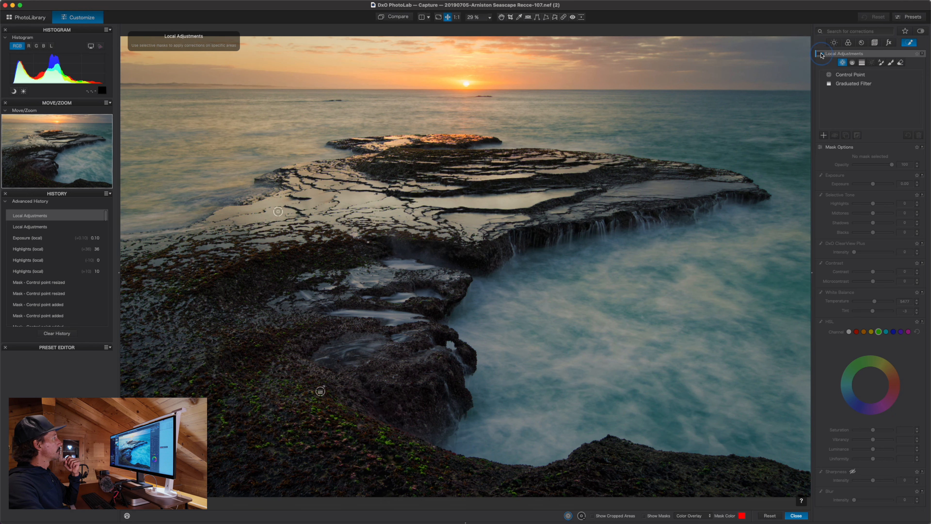
click(820, 55)
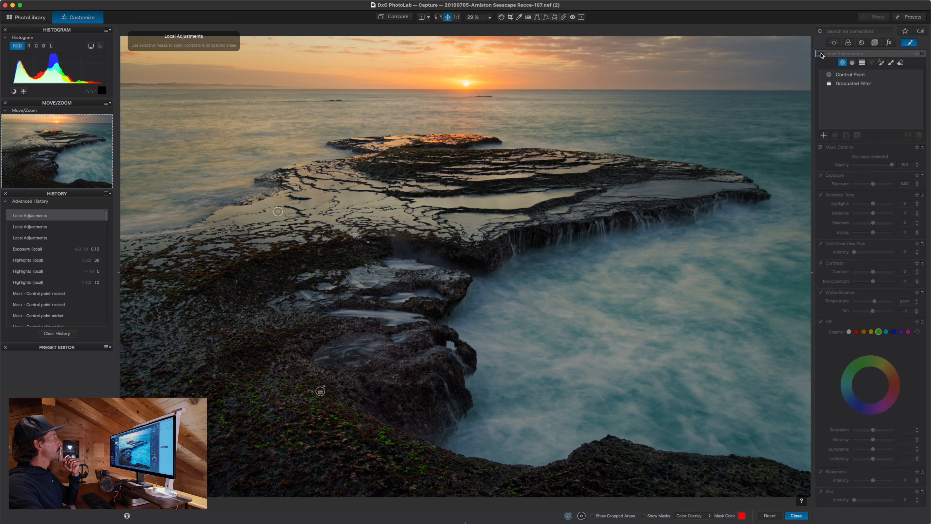
click(821, 54)
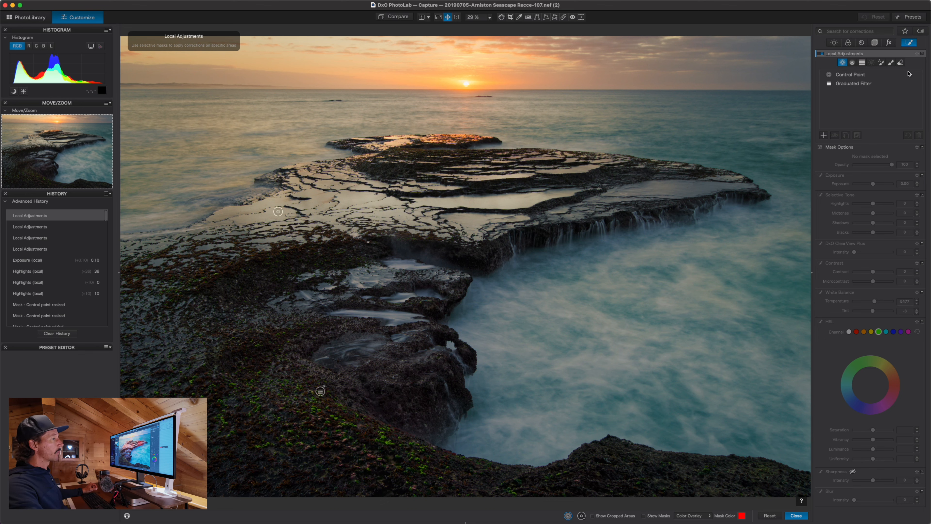
click(795, 515)
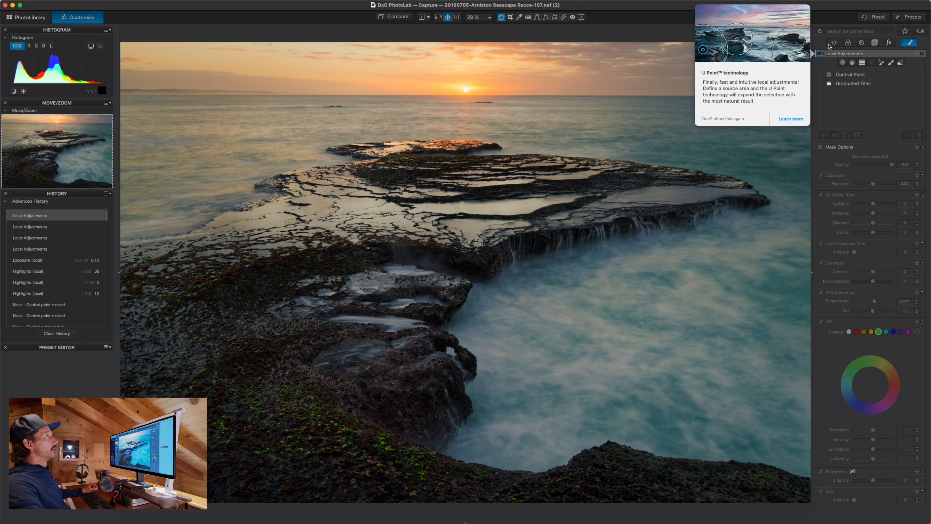
Display the light corrections and compare the edited photo with the original in a split view, moving the divider across the image.
click(834, 42)
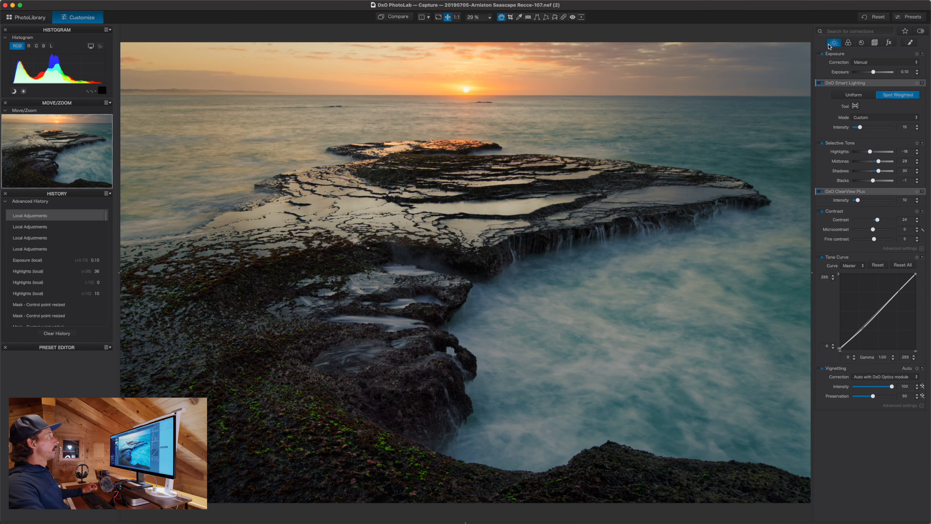
click(423, 17)
drag(474, 271, 146, 305)
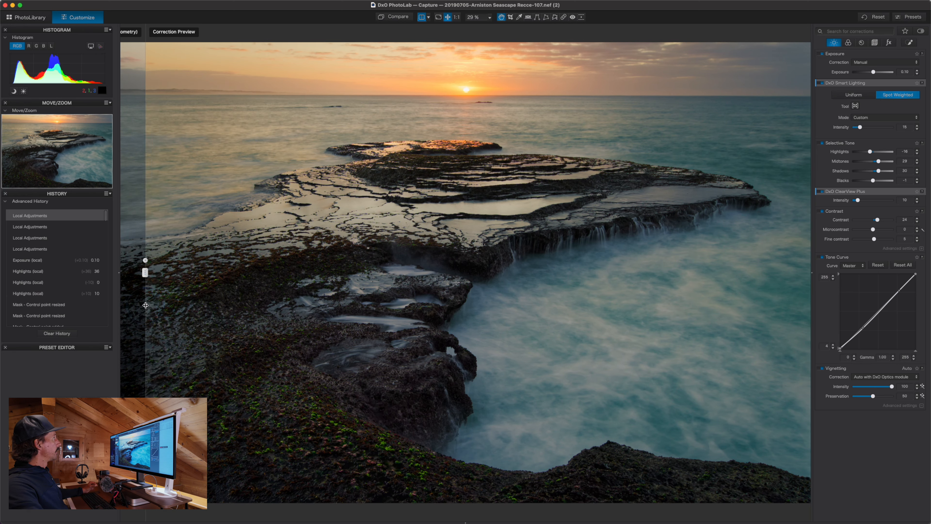
click(421, 17)
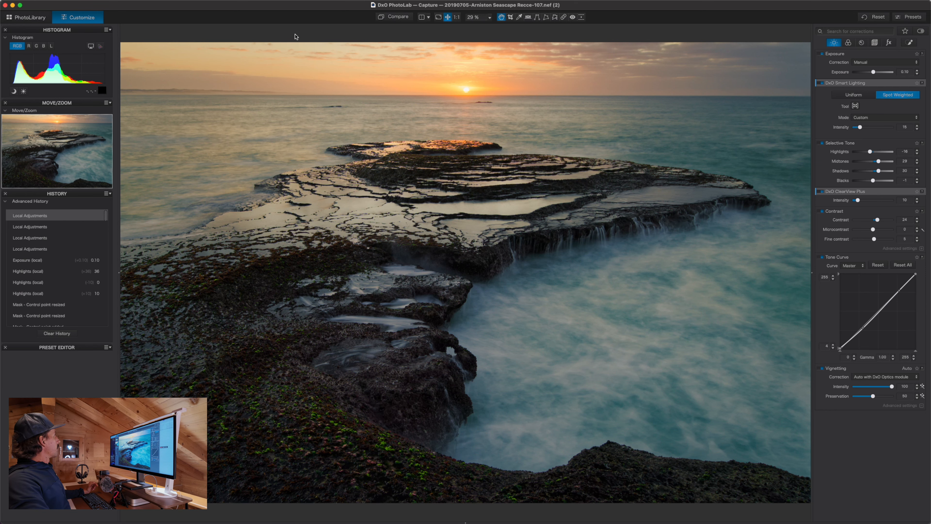
Return to the PhotoLibrary and copy the correction settings of the edited second version.
click(41, 16)
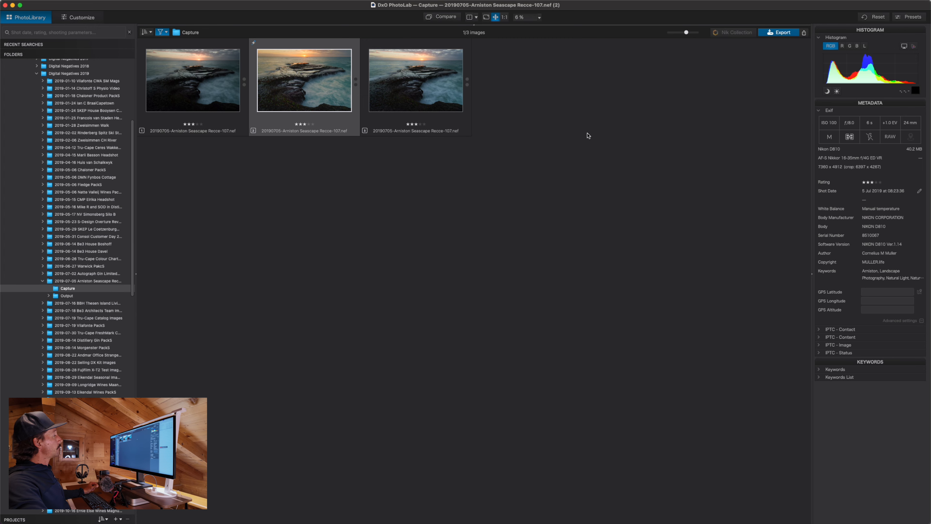
right_click(314, 88)
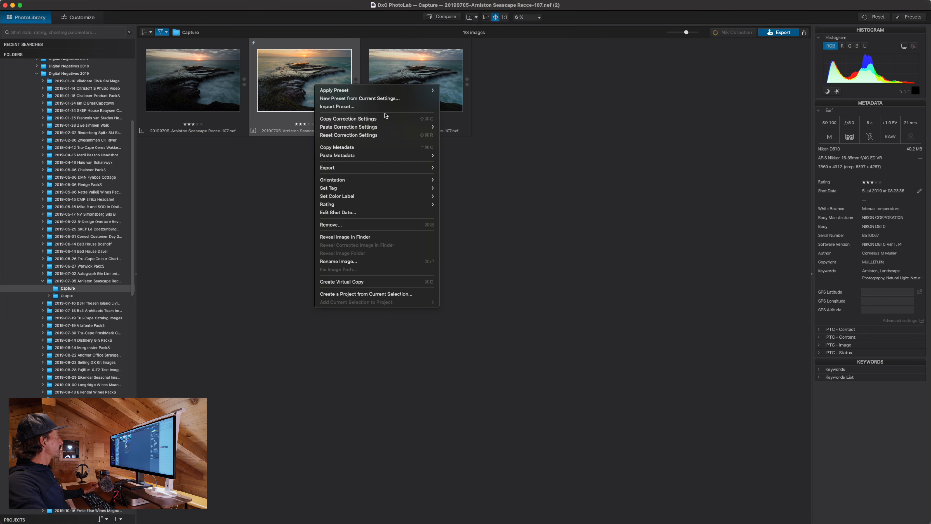
mouse_move(383, 90)
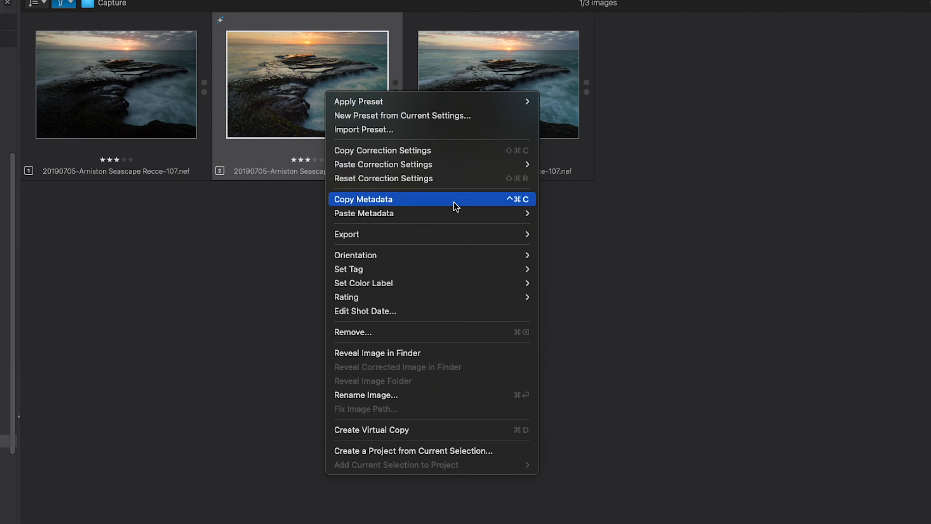
click(445, 150)
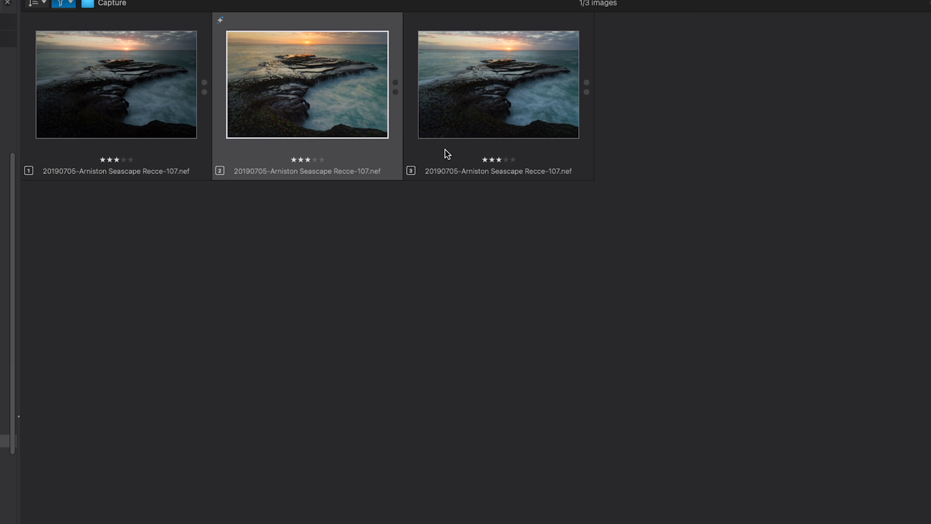
Paste all correction settings onto the third version of the seascape.
click(473, 76)
right_click(507, 98)
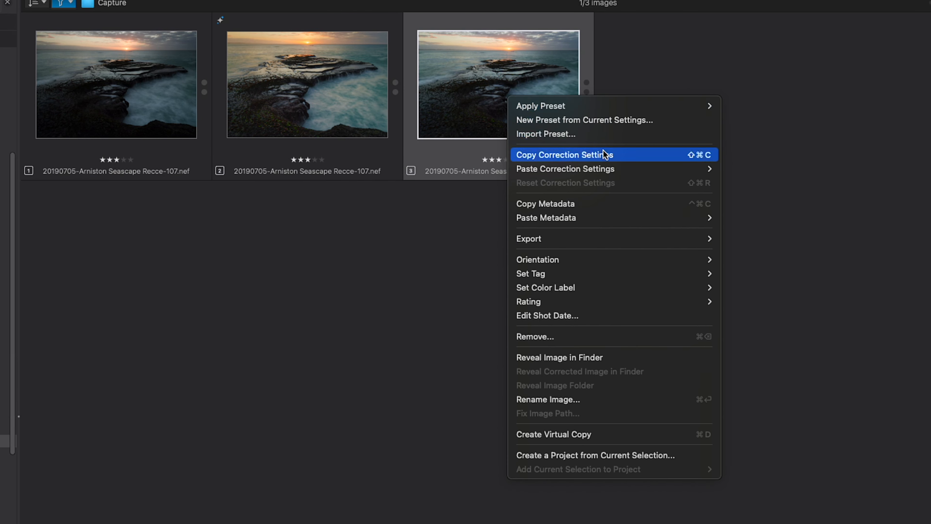
mouse_move(608, 169)
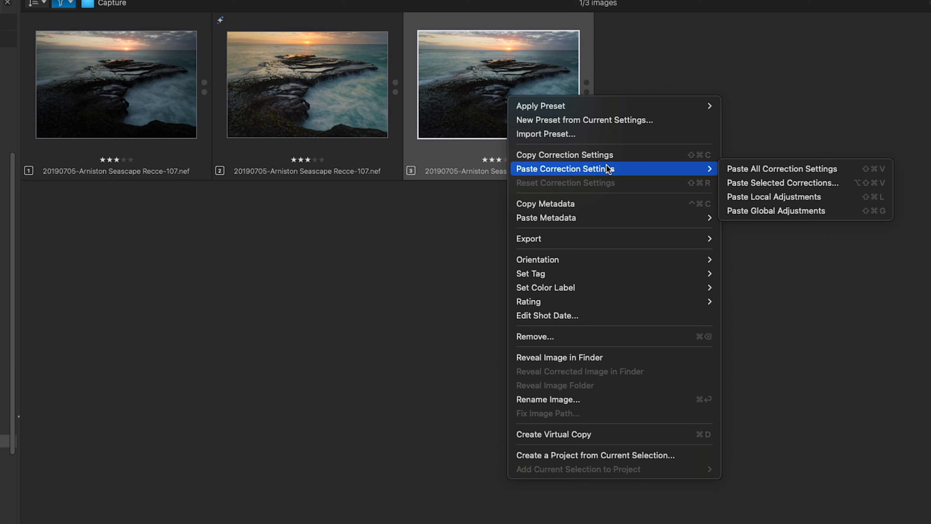
click(749, 169)
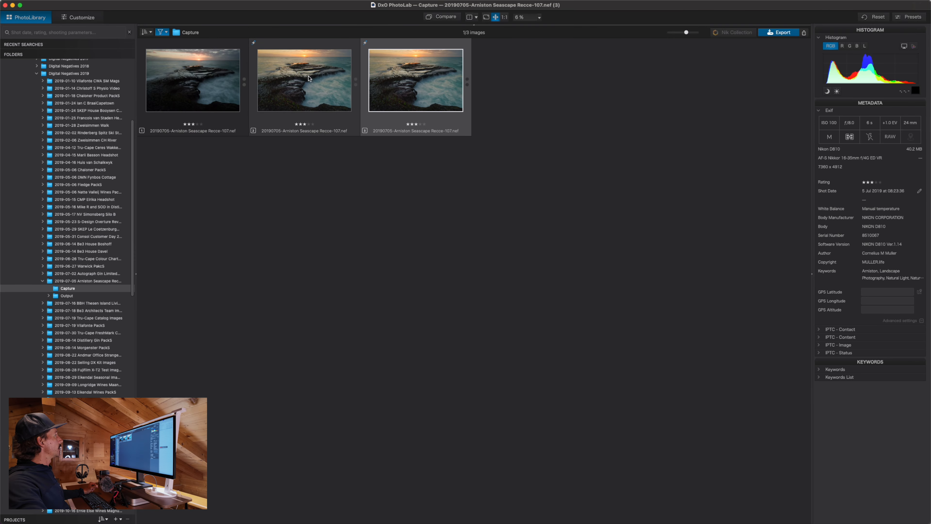
Enlarge the preview area and alternate between the second and third versions to compare them at a larger size.
click(309, 78)
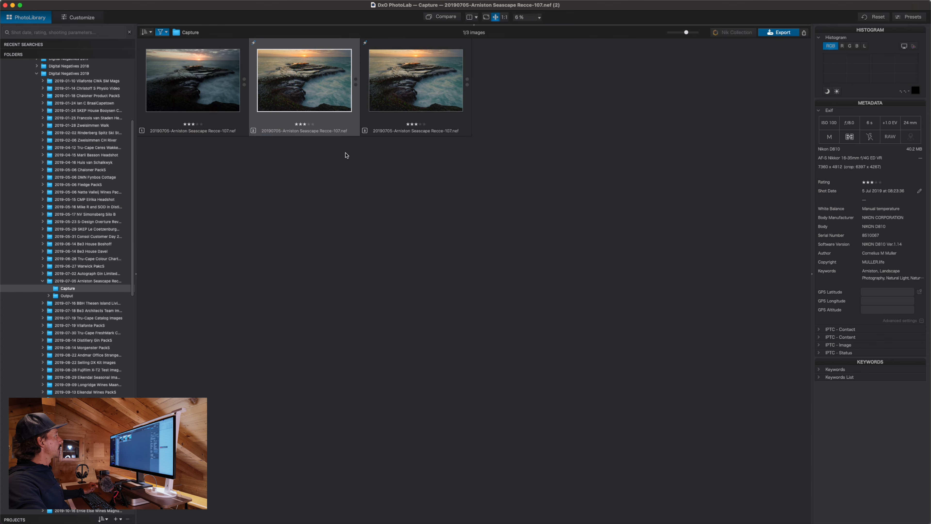
drag(474, 26, 495, 415)
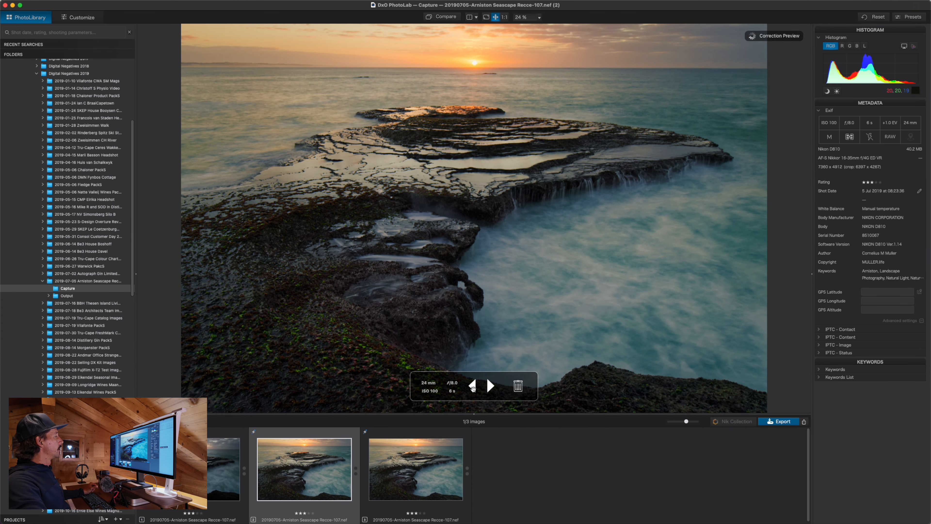
click(490, 386)
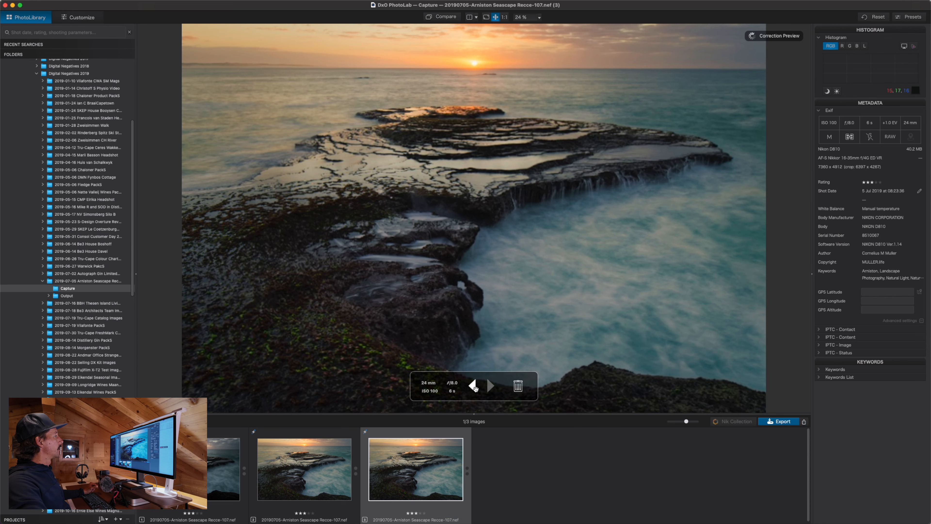
click(481, 387)
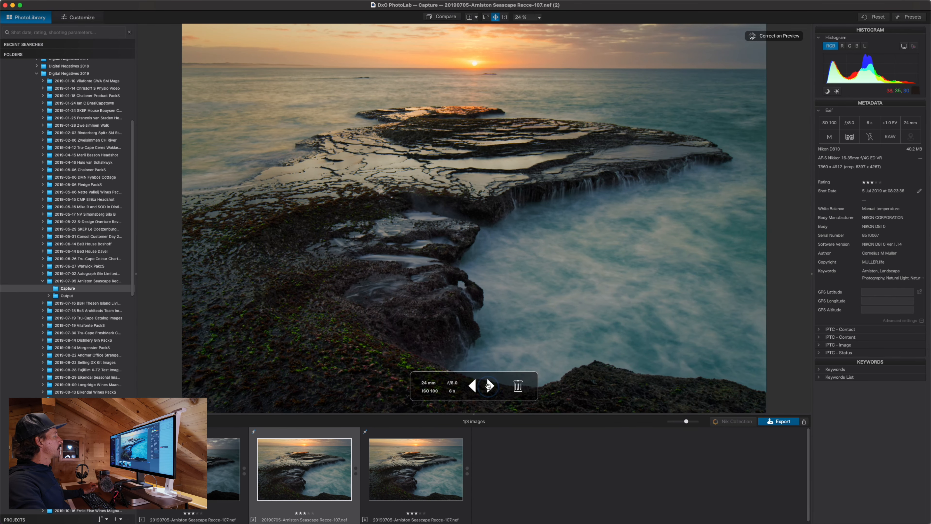
click(491, 386)
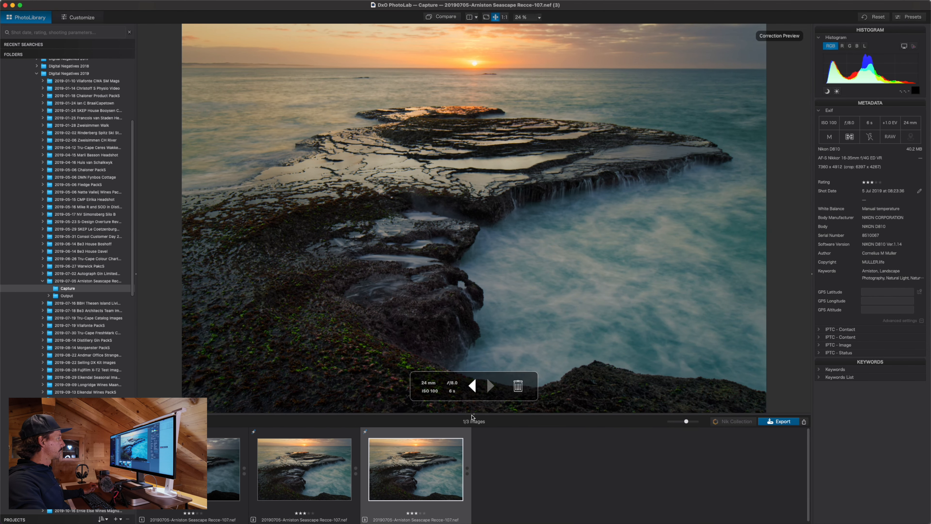
click(486, 17)
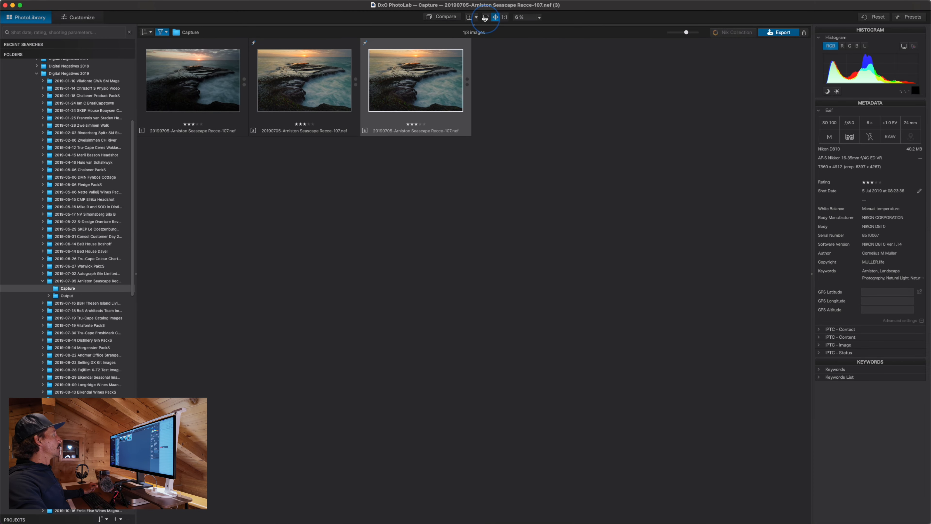
Open the third version for editing and set the HSL master channel's saturation to -100 to remove all colour.
double_click(396, 90)
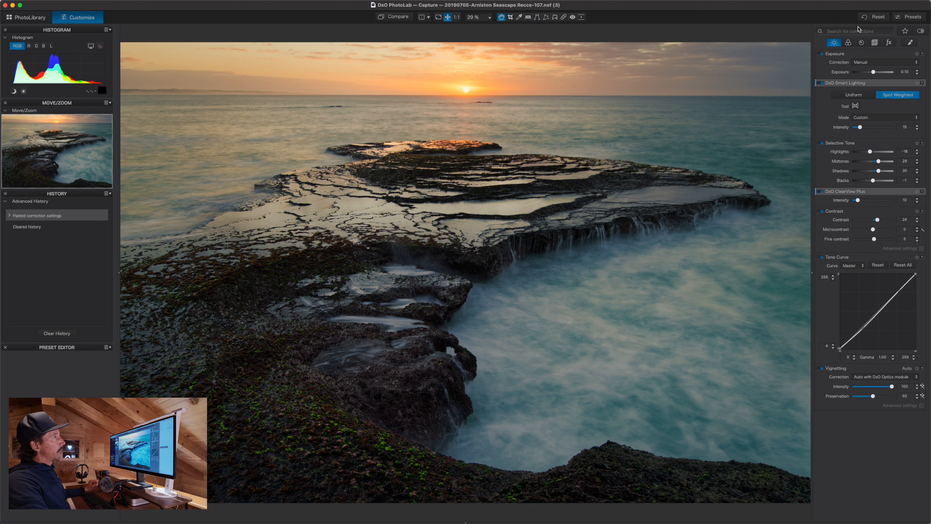
click(848, 42)
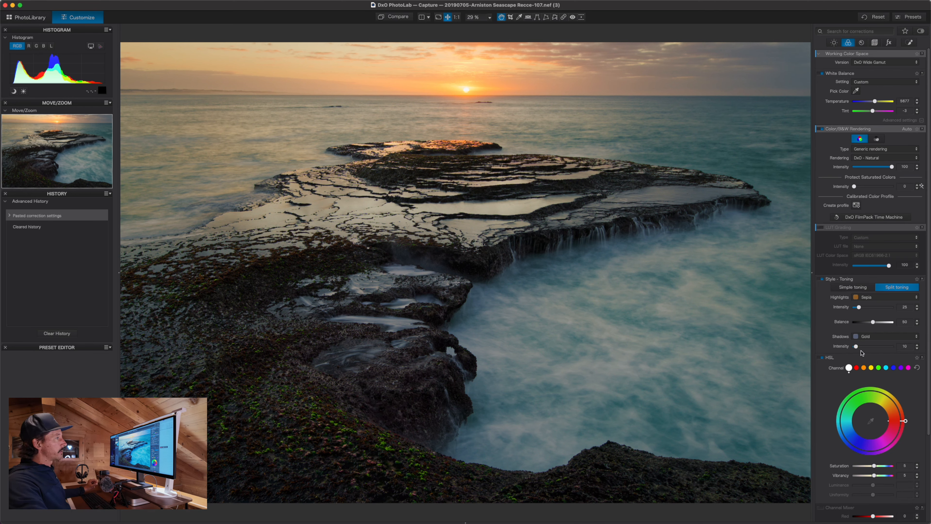
scroll(883, 389, down, 3)
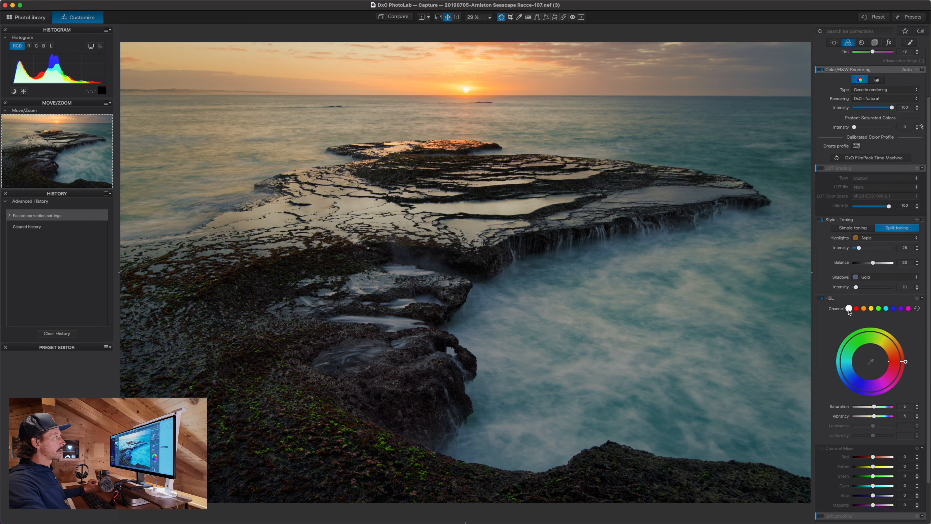
drag(874, 407, 822, 410)
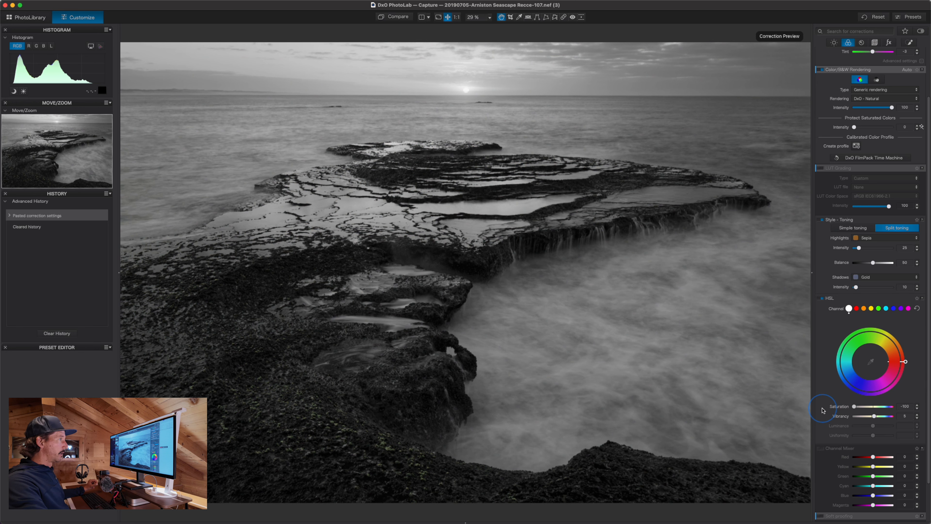
drag(822, 410, 822, 409)
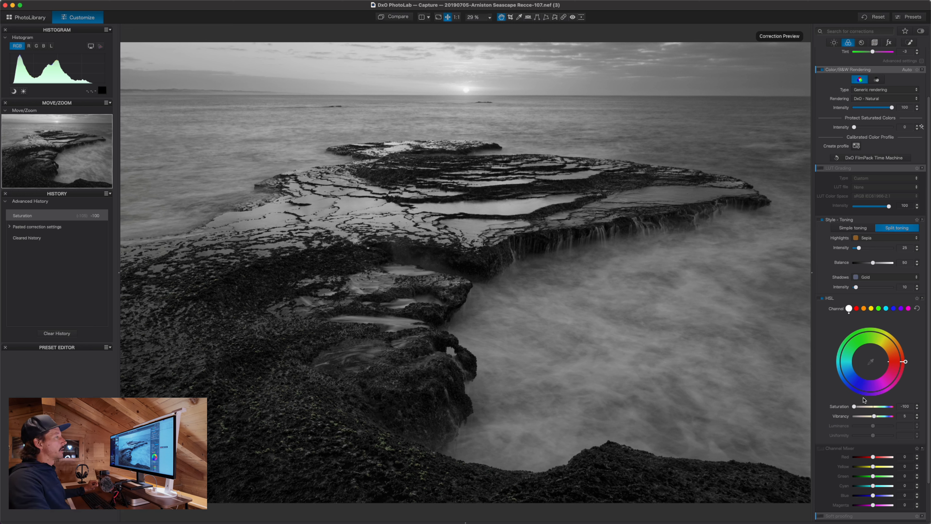
Reset the HSL master channel's saturation to 0.
double_click(854, 407)
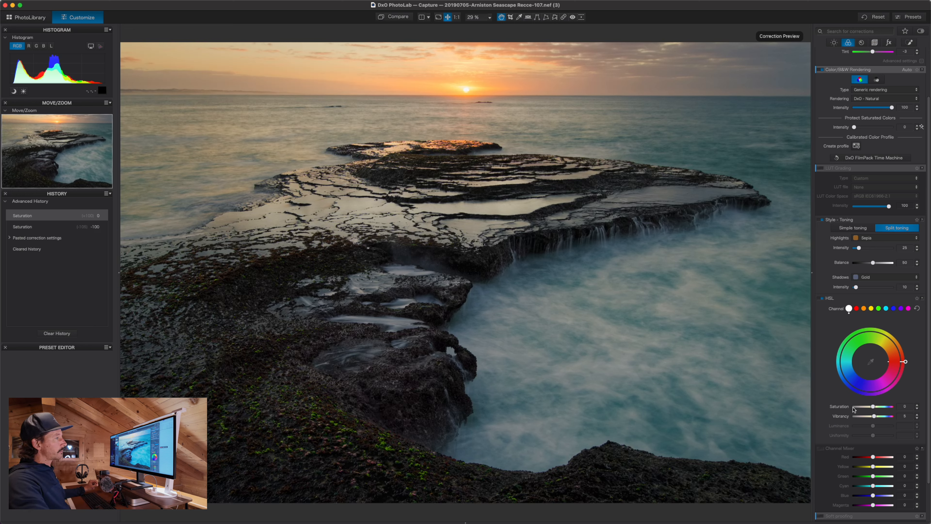
scroll(907, 466, down, 3)
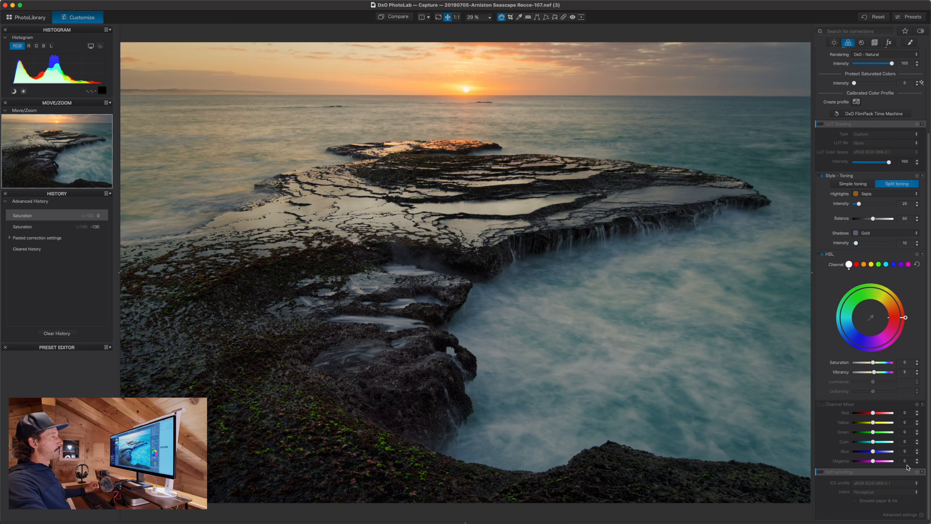
Switch the seascape's rendering from colour to black and white.
scroll(907, 465, up, 6)
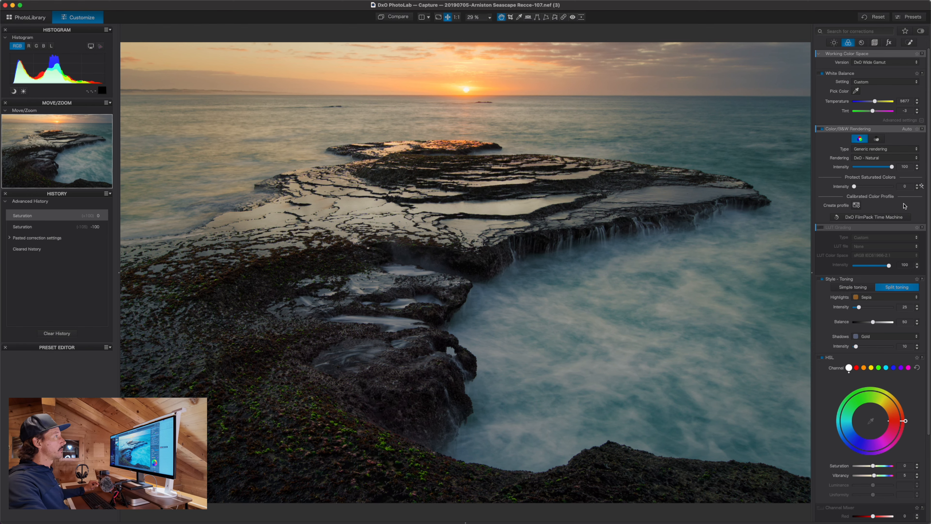
mouse_move(849, 130)
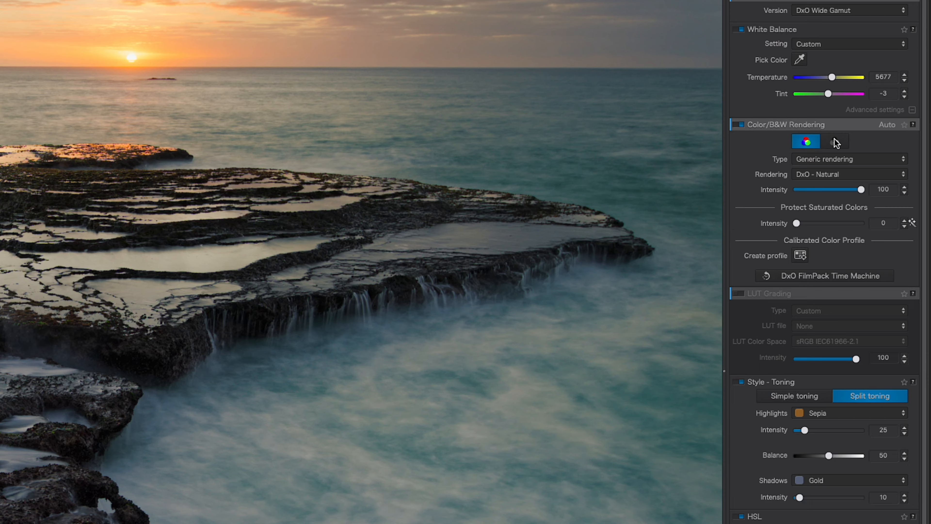
click(834, 141)
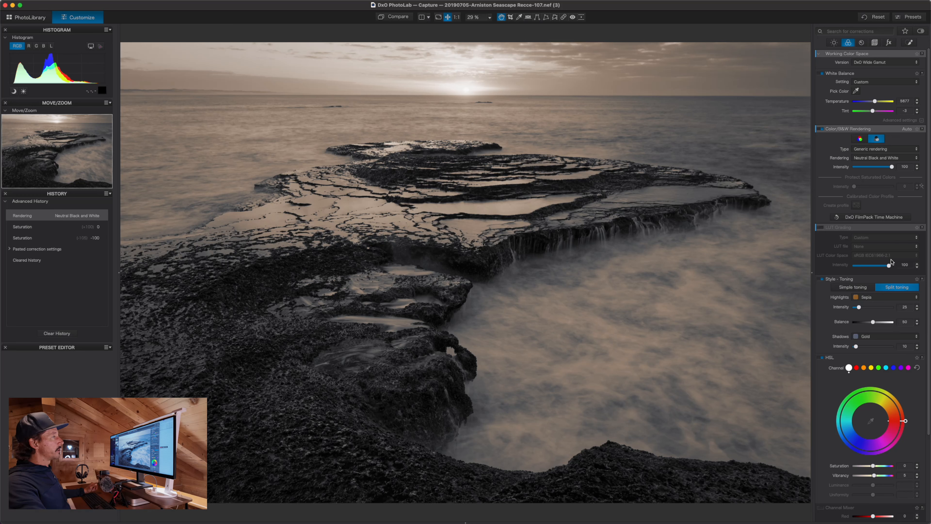
Compare the black-and-white image with and without the split toning, leaving Style - Toning disabled.
click(821, 280)
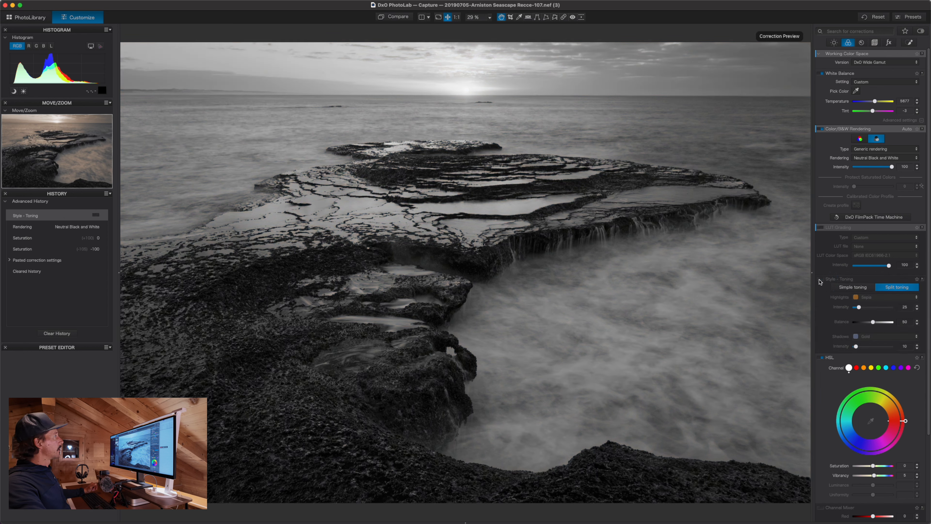
click(821, 279)
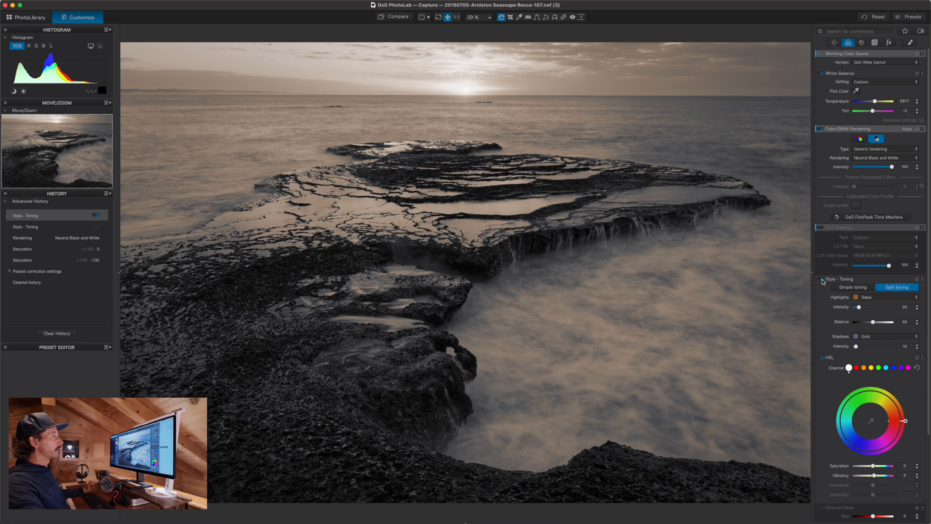
click(821, 279)
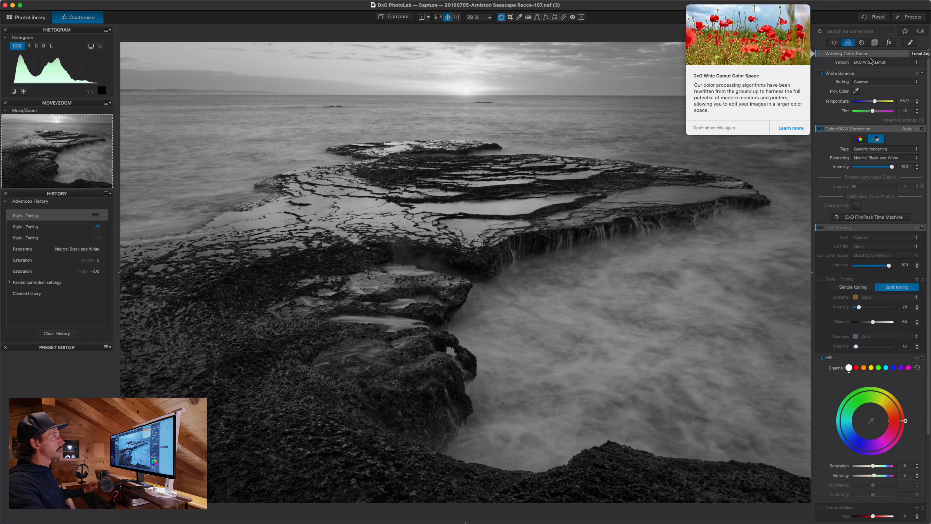
Toggle the local adjustments to check their effect, and delete the Graduated Filter mask.
click(889, 43)
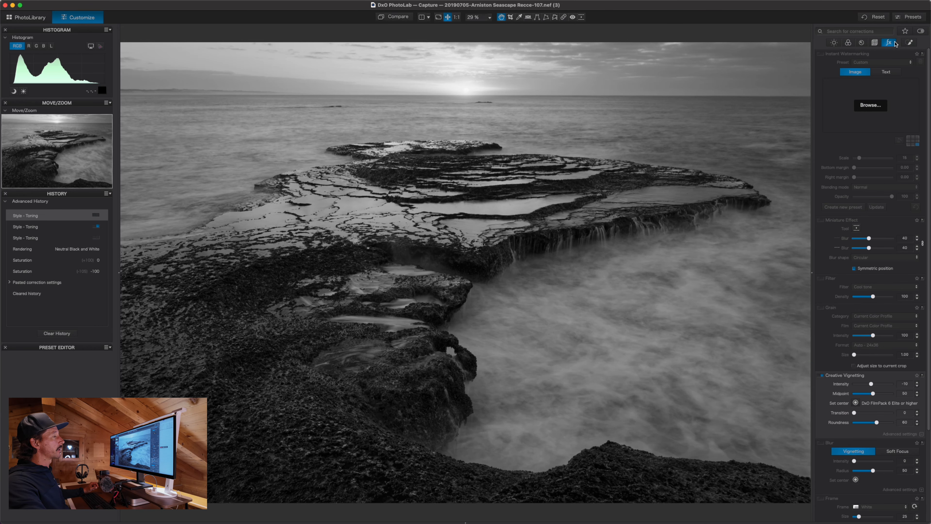
click(909, 43)
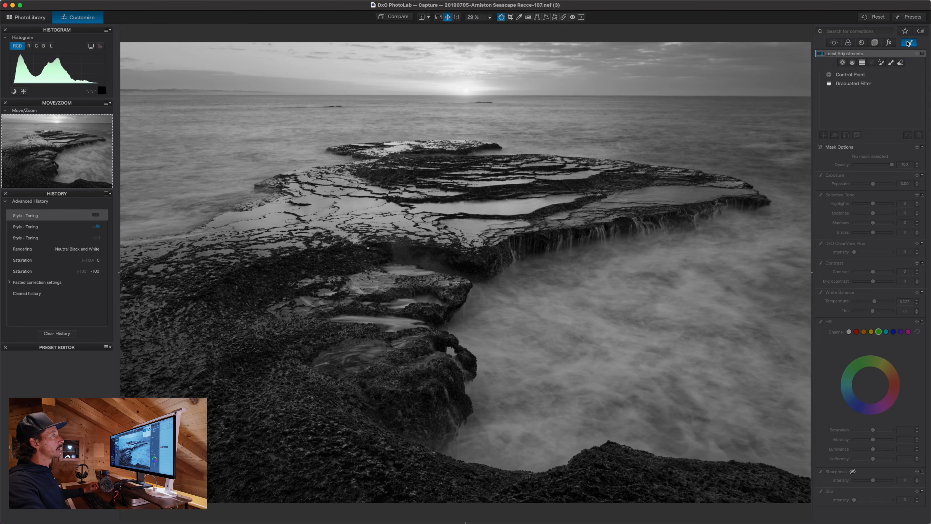
click(821, 55)
click(821, 55)
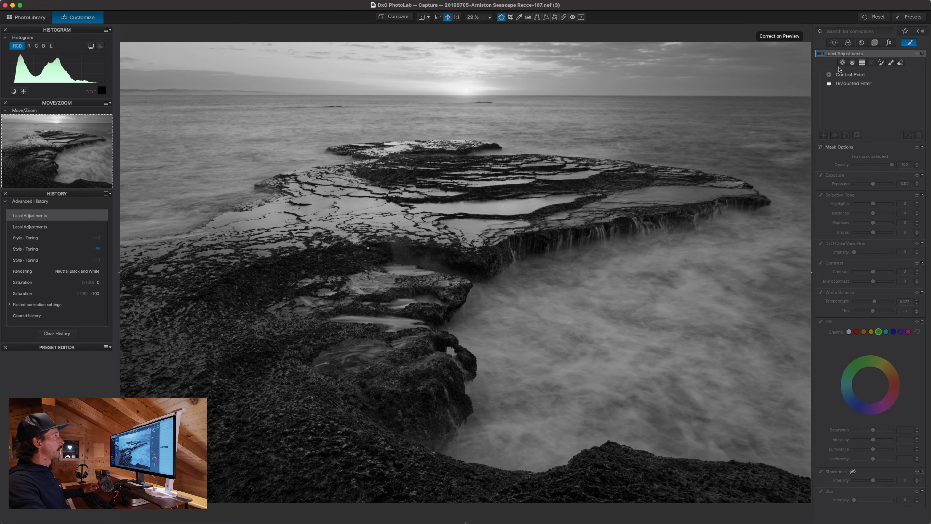
click(847, 84)
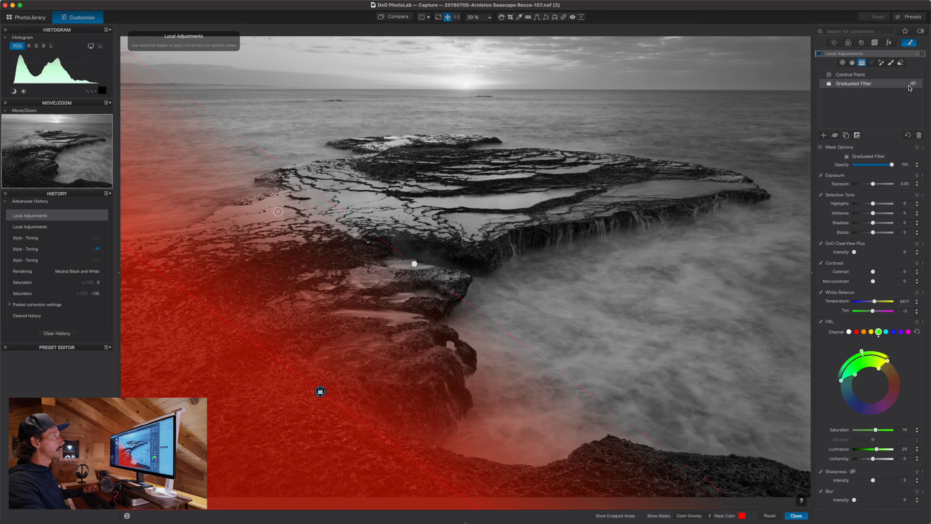
click(918, 135)
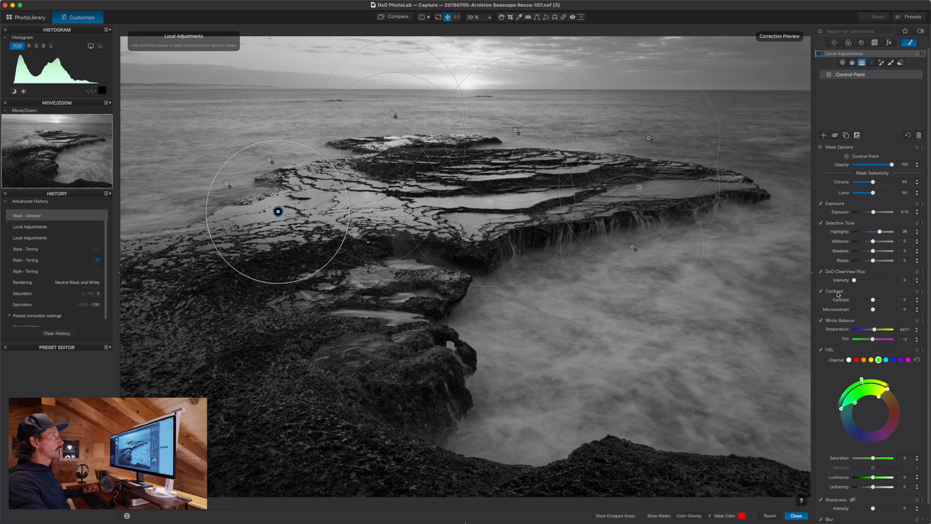
click(802, 518)
Try the Selective Tone highlights at 21 and 0 with the highlight clipping warning on, and undo both changes.
click(834, 42)
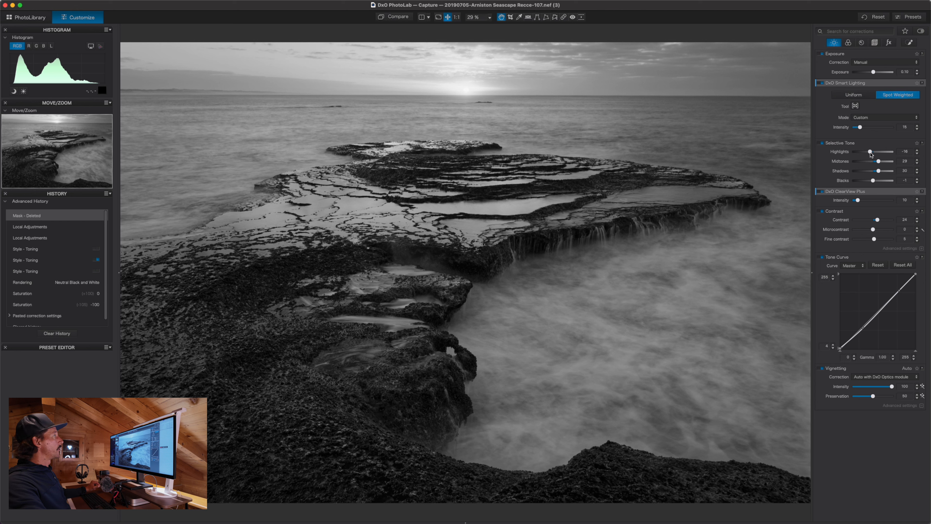
click(24, 92)
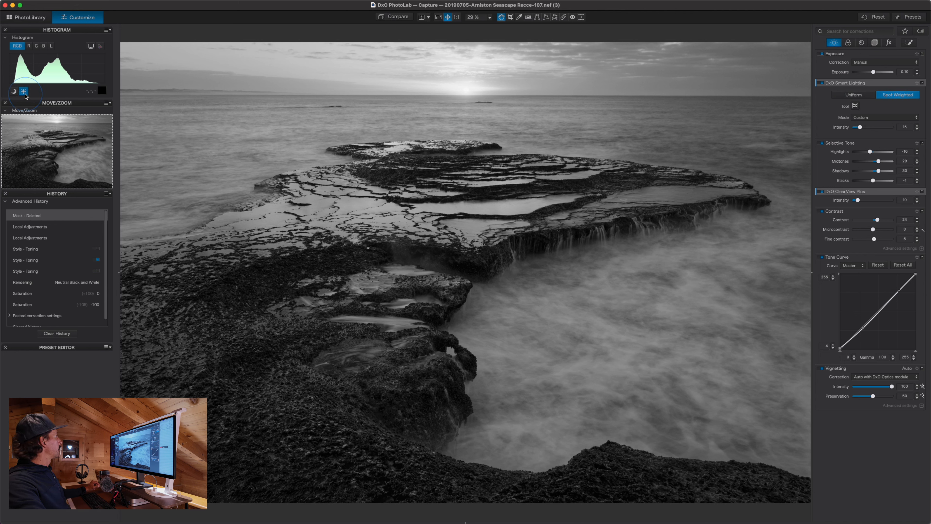
mouse_move(870, 153)
mouse_down()
mouse_move(890, 153)
mouse_move(878, 155)
mouse_up()
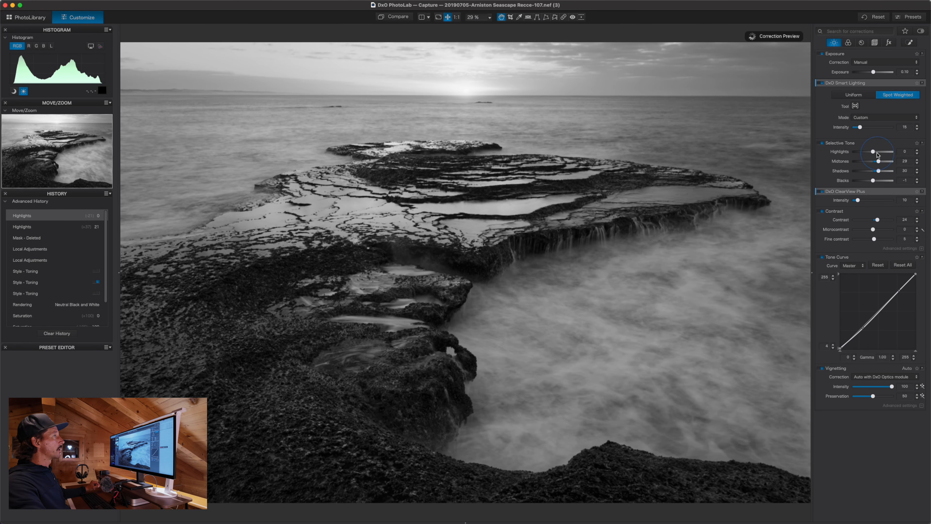
key(super+z)
key(super+z)
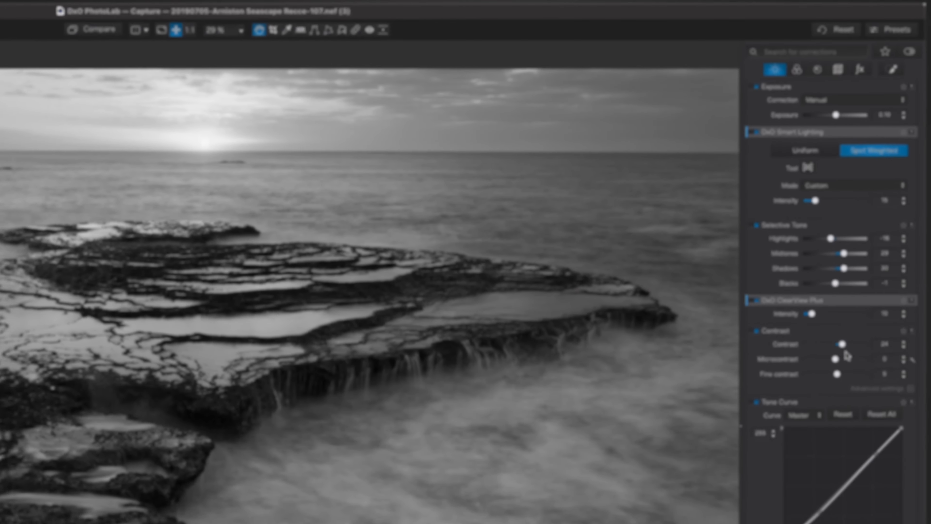
Set the global contrast to 36 and shape the master tone curve into a gentle S that darkens shadows and lifts highlights.
click(877, 220)
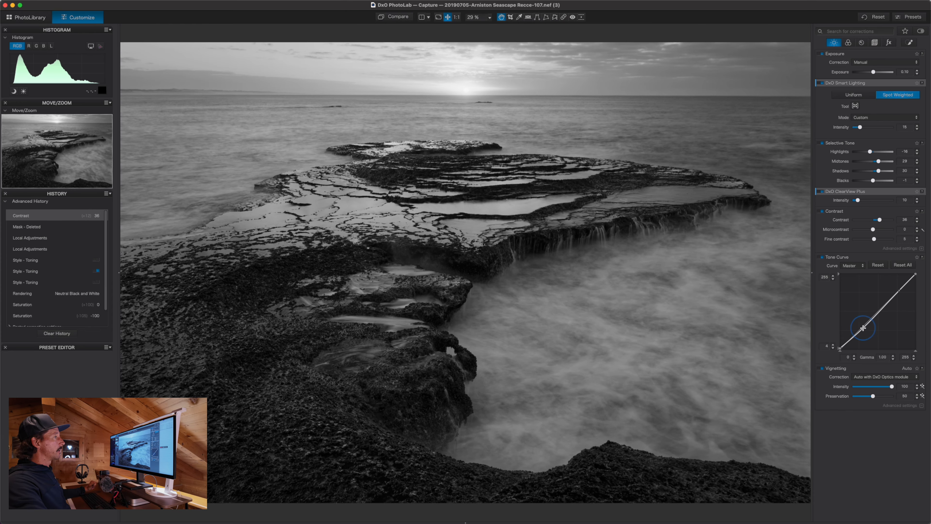
click(863, 327)
drag(863, 328, 862, 331)
drag(898, 290, 896, 290)
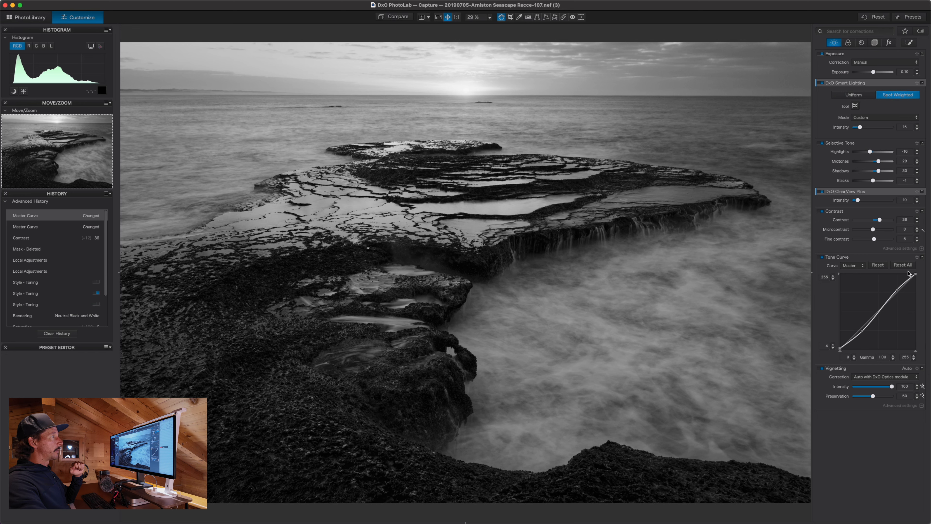
Set the Selective Tone blacks to -3 and the Creative Vignetting intensity to -15.
mouse_move(859, 192)
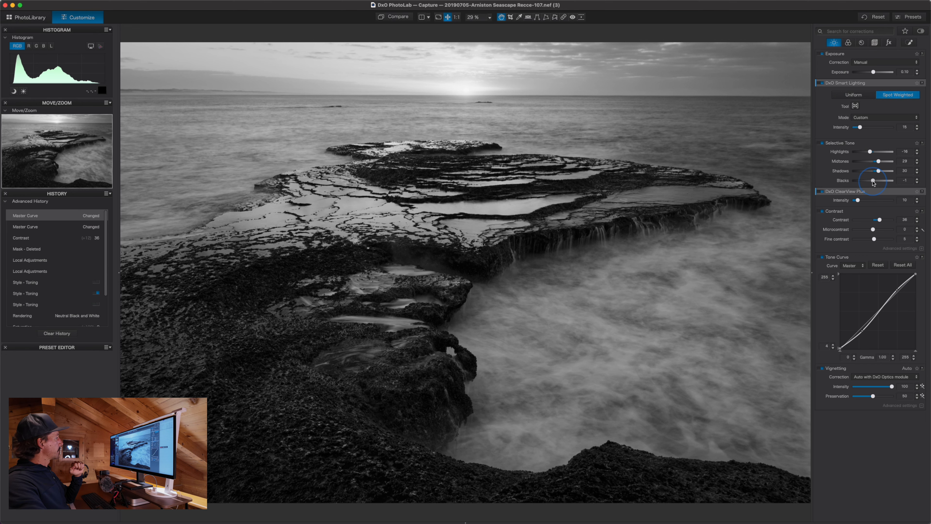
drag(873, 184, 872, 183)
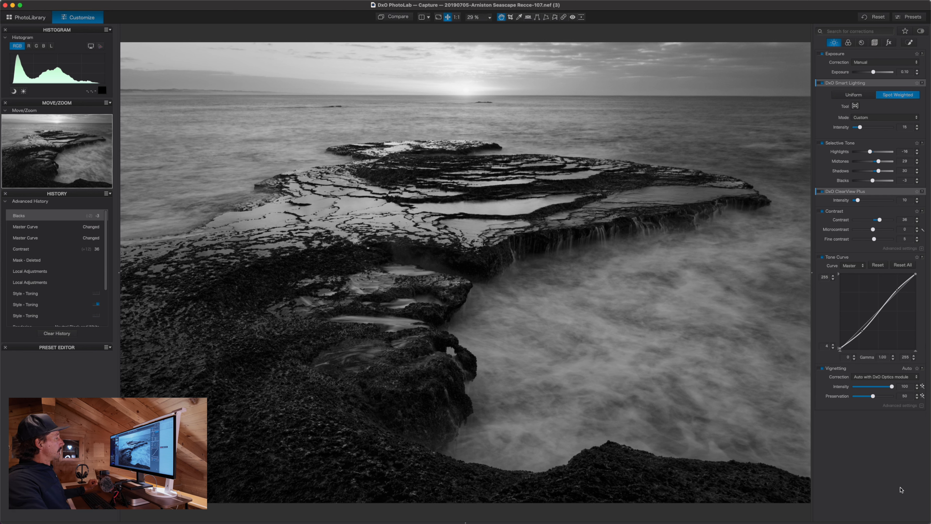
click(889, 42)
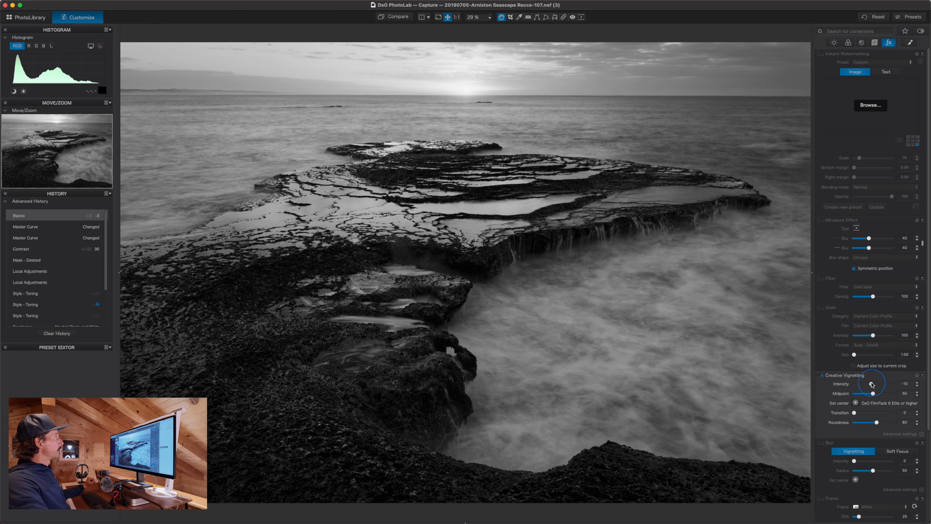
drag(871, 384, 870, 384)
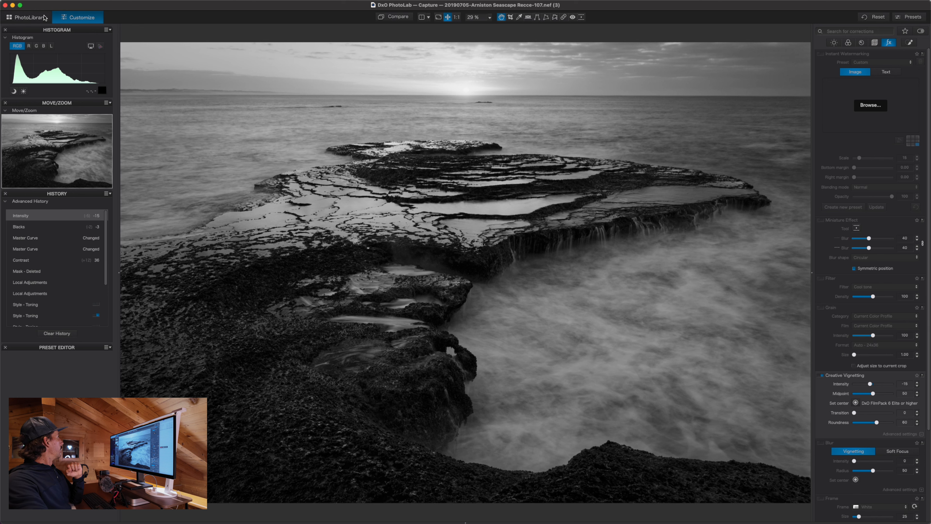
Return to the photo library and open the second, colour version of the seascape at full view.
click(25, 20)
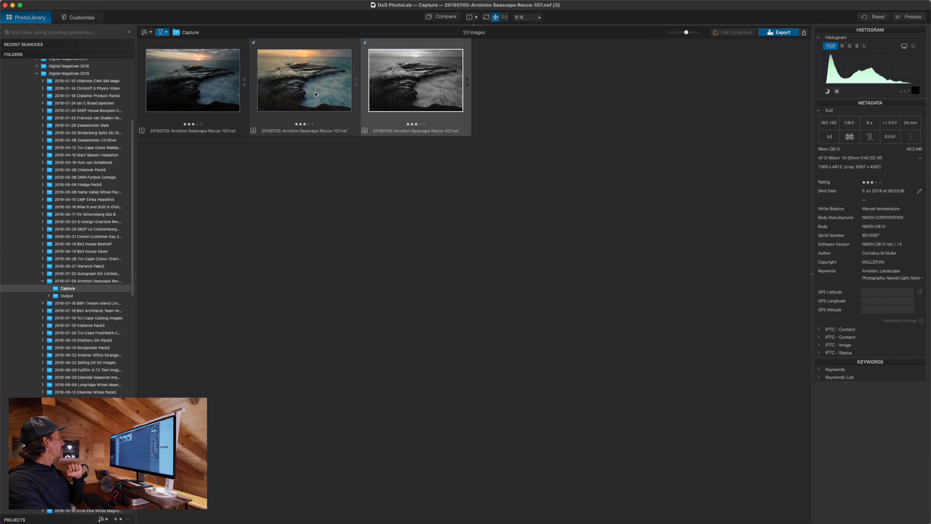
click(330, 110)
double_click(306, 92)
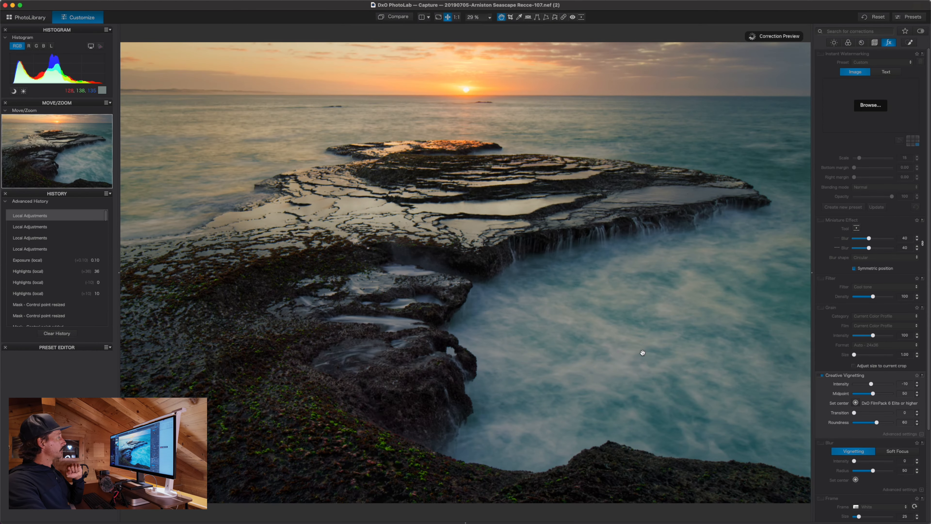